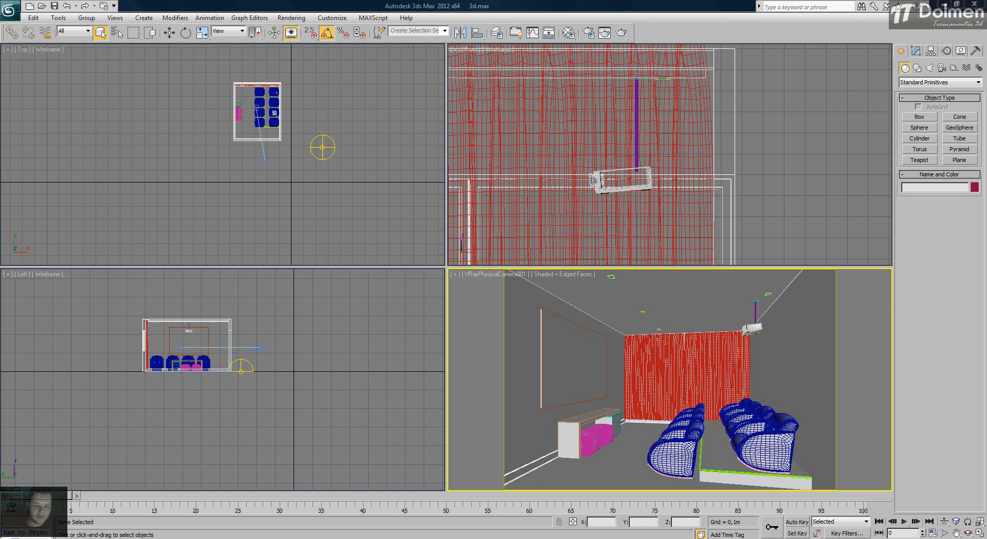
# Step: Switch to Windows Photo Gallery to examine the finished Cinema render as reference, and return to 3ds Max
pyautogui.click(410, 538)
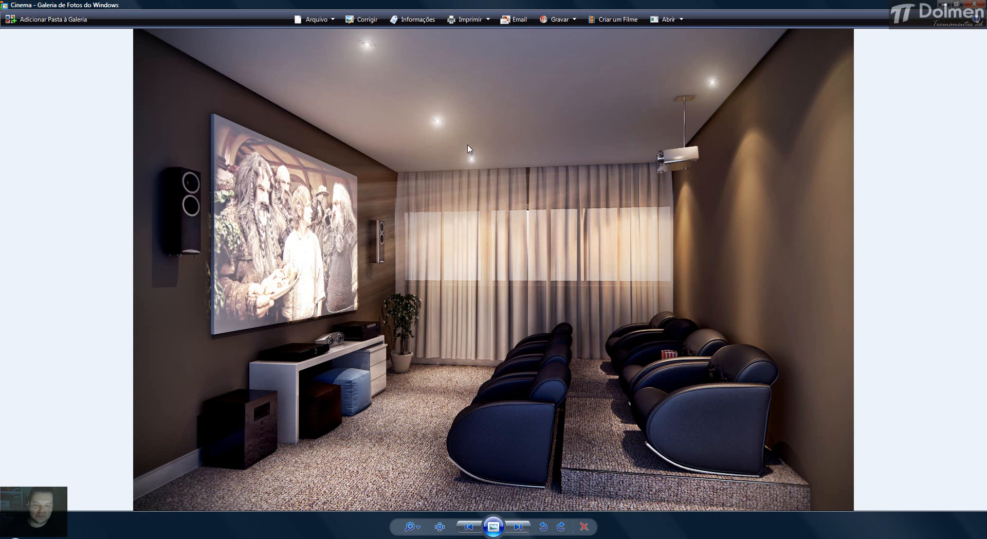
pyautogui.moveTo(452, 538)
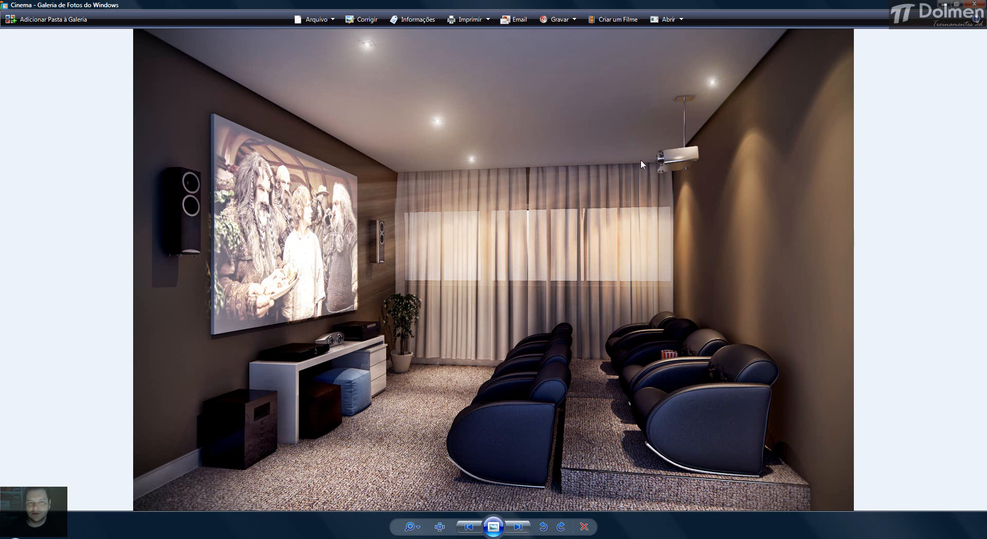
pyautogui.click(455, 538)
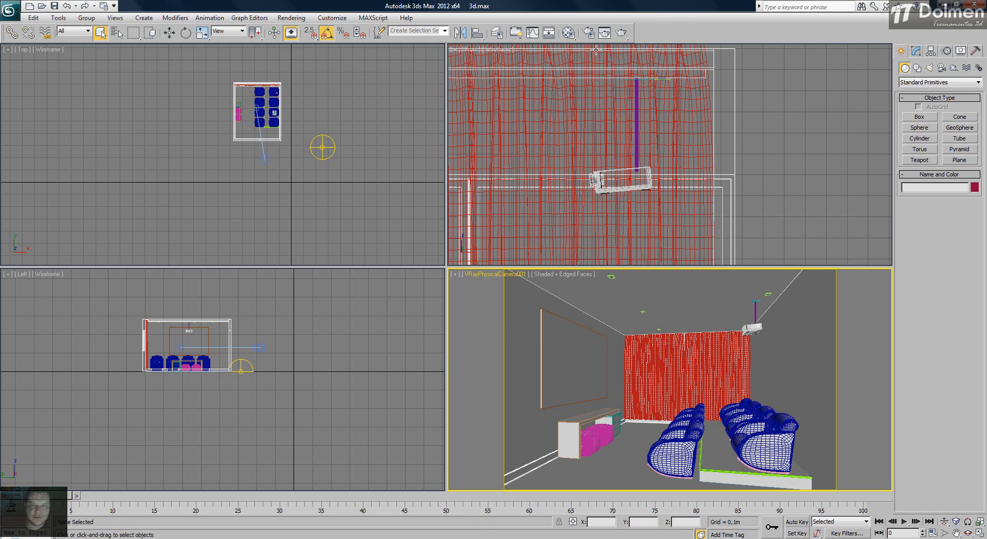
# Step: Inspect the existing V-Ray light outside the room and the V-Ray physical camera in the top view
pyautogui.moveTo(258, 150); pyautogui.dragTo(256, 155, button='middle')
pyautogui.scroll(5, 302, 161)
pyautogui.click(348, 179)
pyautogui.scroll(-2, 284, 169)
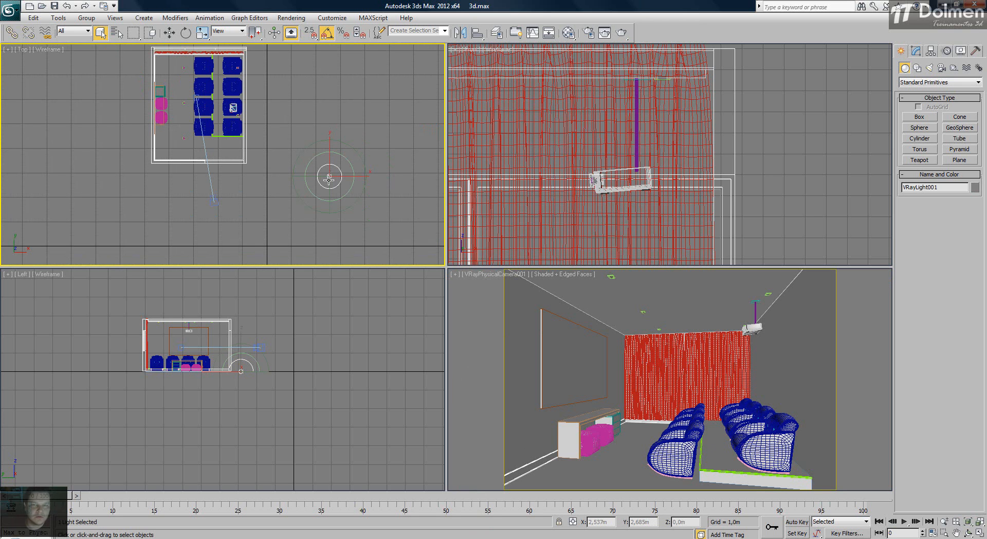
pyautogui.click(216, 202)
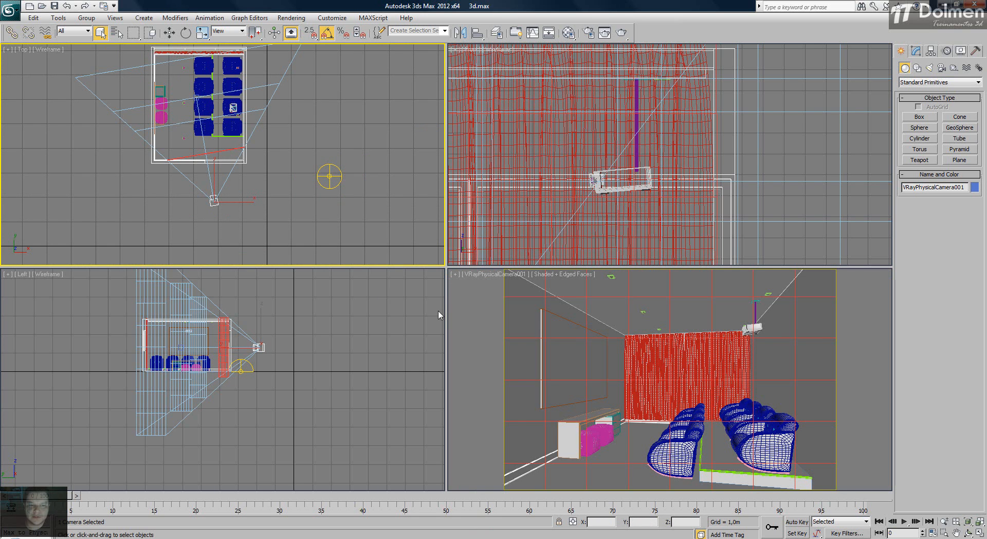
# Step: Render the physical camera view to check the room's current lighting, and close the rendered frame
pyautogui.rightClick(479, 304)
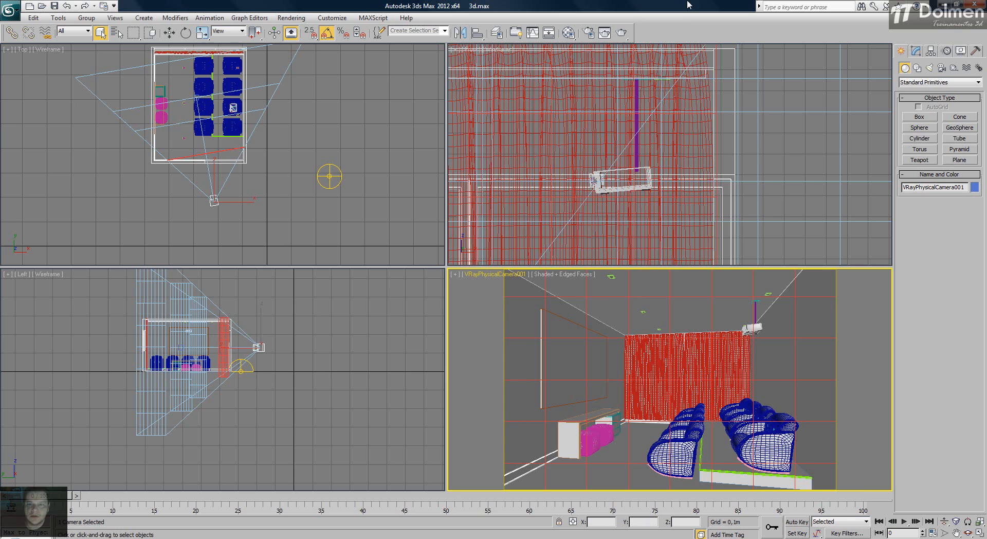
pyautogui.click(621, 32)
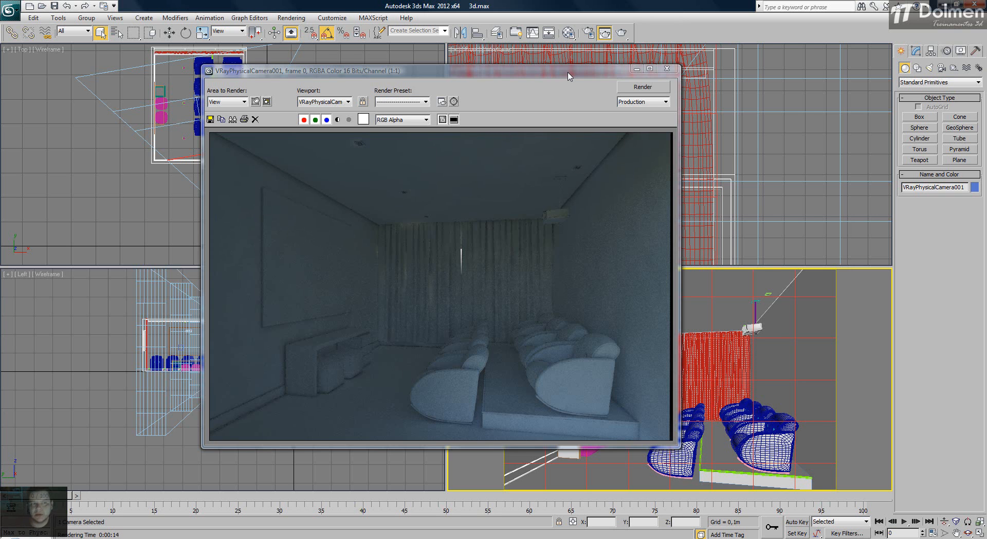
pyautogui.click(666, 69)
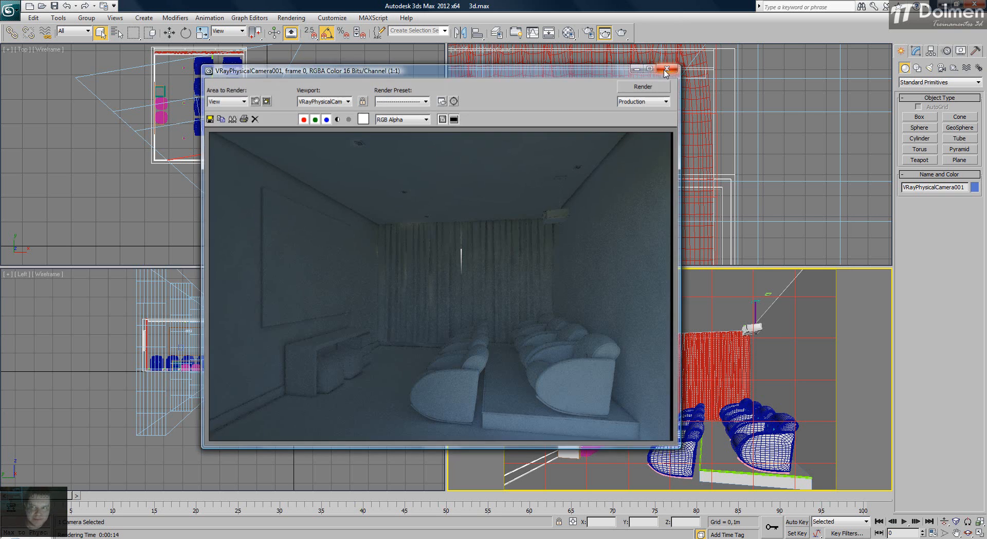
# Step: Create a Standard Target Spot light in the top view, from the projector to the wall screen about 3.03 m away
pyautogui.rightClick(336, 135)
pyautogui.click(331, 140)
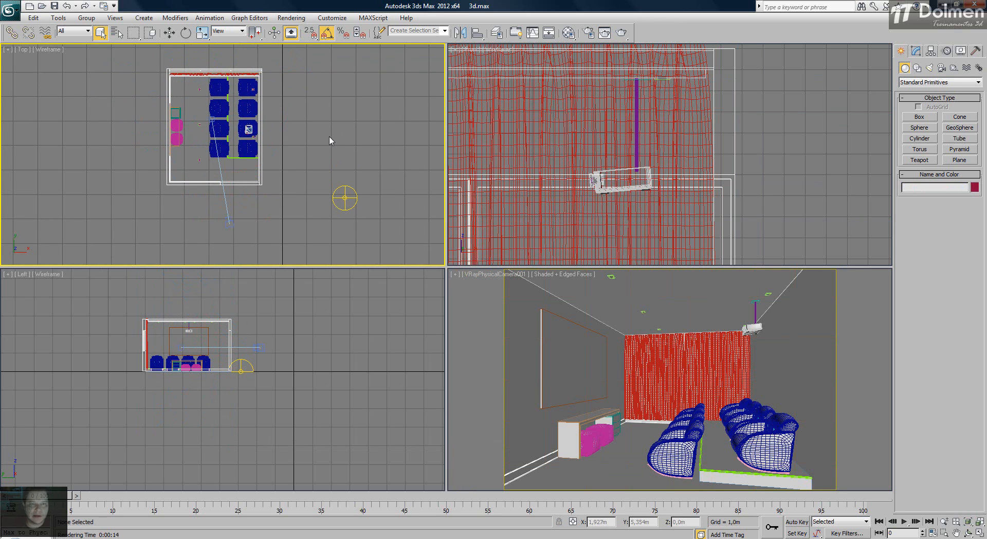
pyautogui.click(929, 68)
pyautogui.click(932, 82)
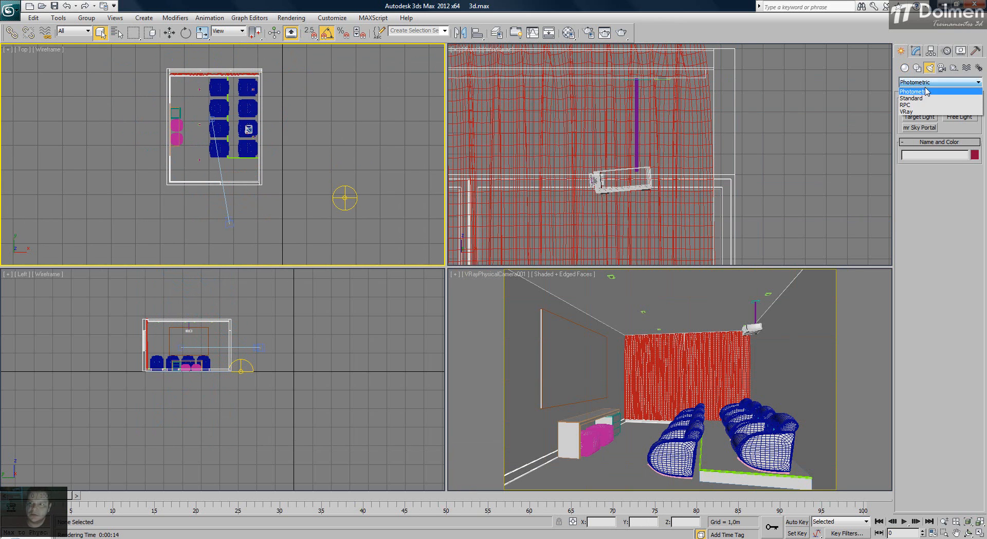
pyautogui.click(920, 96)
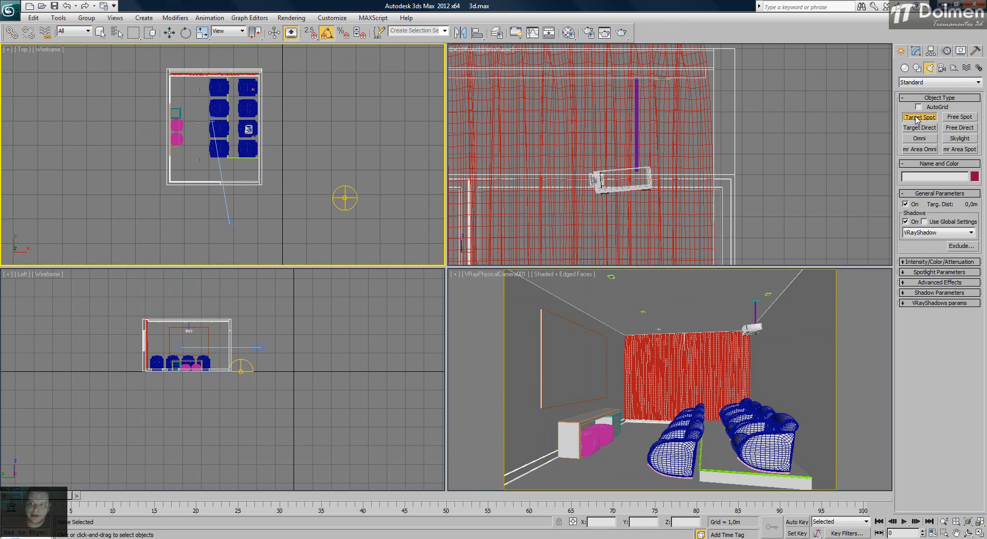
pyautogui.scroll(5, 214, 129)
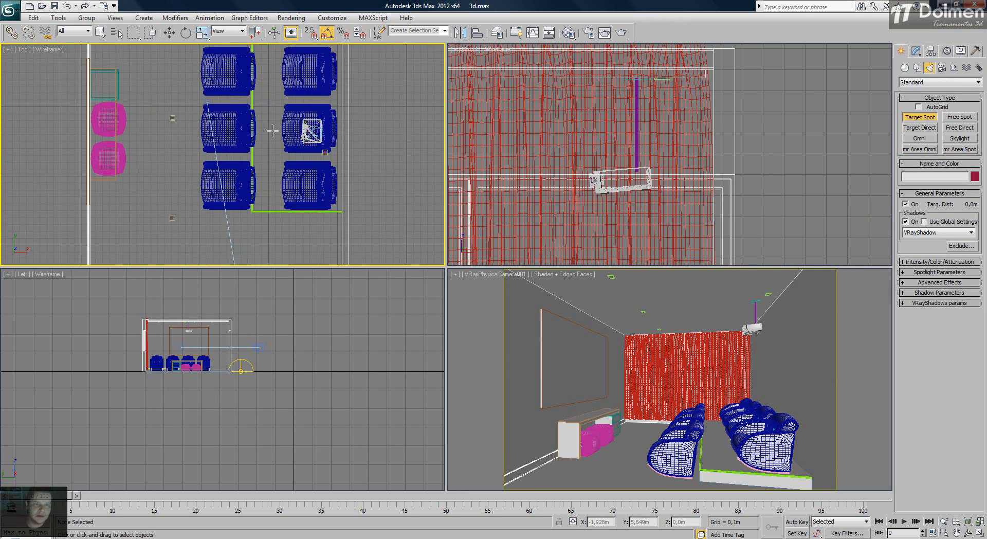
pyautogui.moveTo(273, 124); pyautogui.dragTo(297, 135, button='middle')
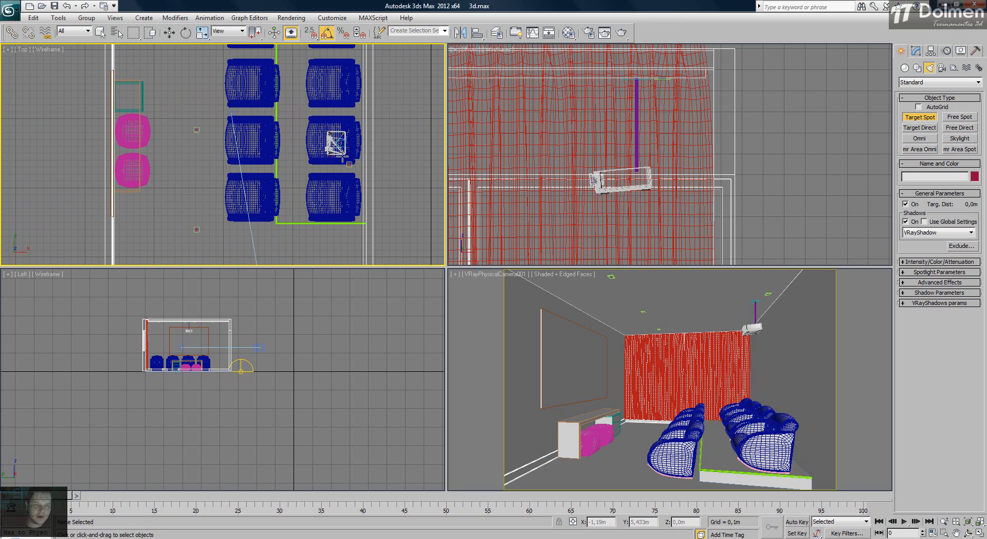
pyautogui.moveTo(327, 148); pyautogui.dragTo(113, 150)
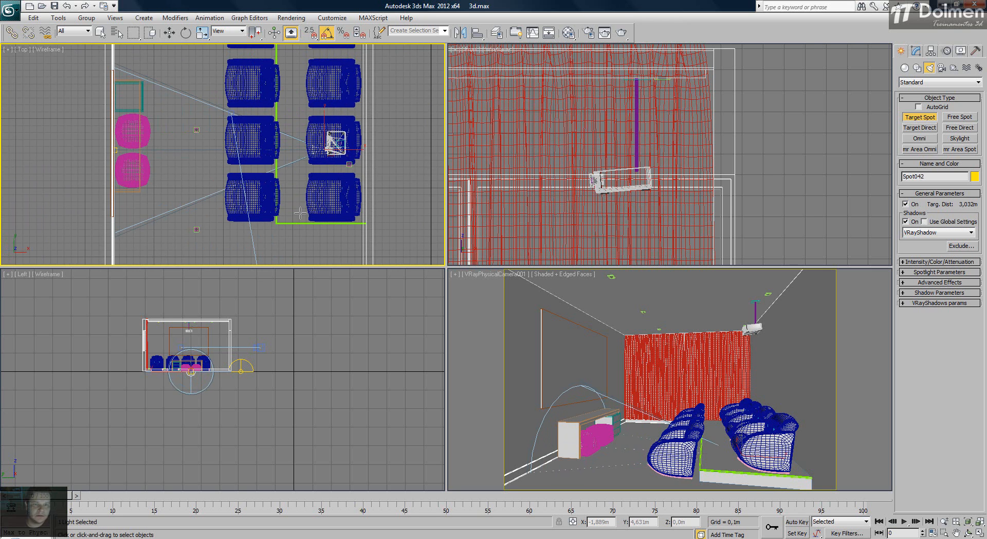
pyautogui.rightClick(326, 198)
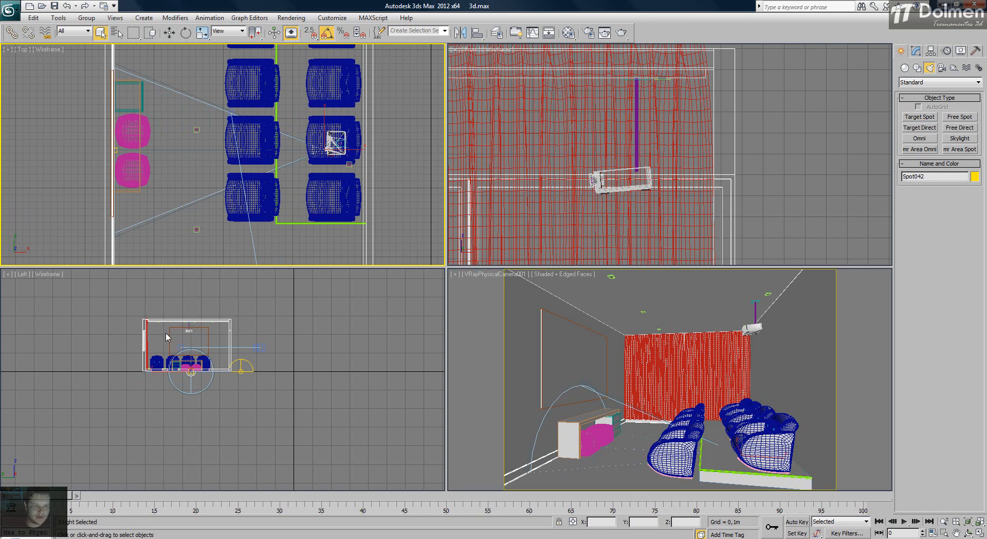
# Step: Select the projection screen, the projector with its mount and the new spotlight with its target, and isolate them
pyautogui.scroll(5, 165, 337)
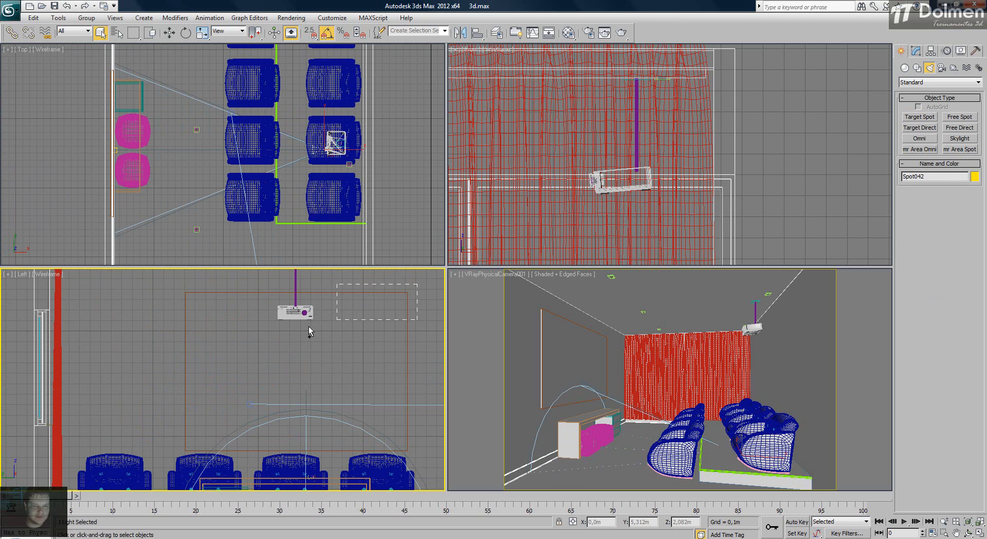
pyautogui.moveTo(154, 348); pyautogui.dragTo(154, 347)
pyautogui.scroll(-4, 322, 337)
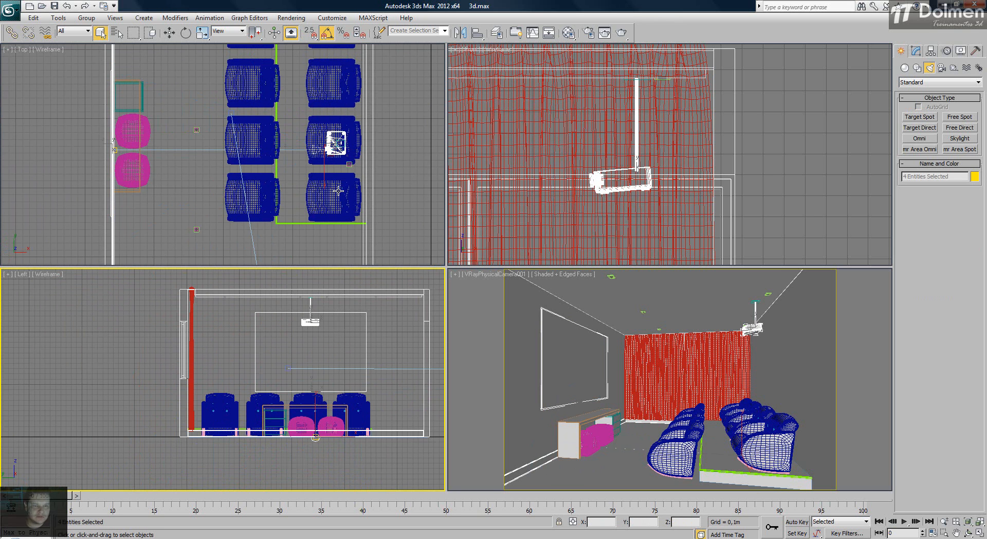
pyautogui.rightClick(313, 330)
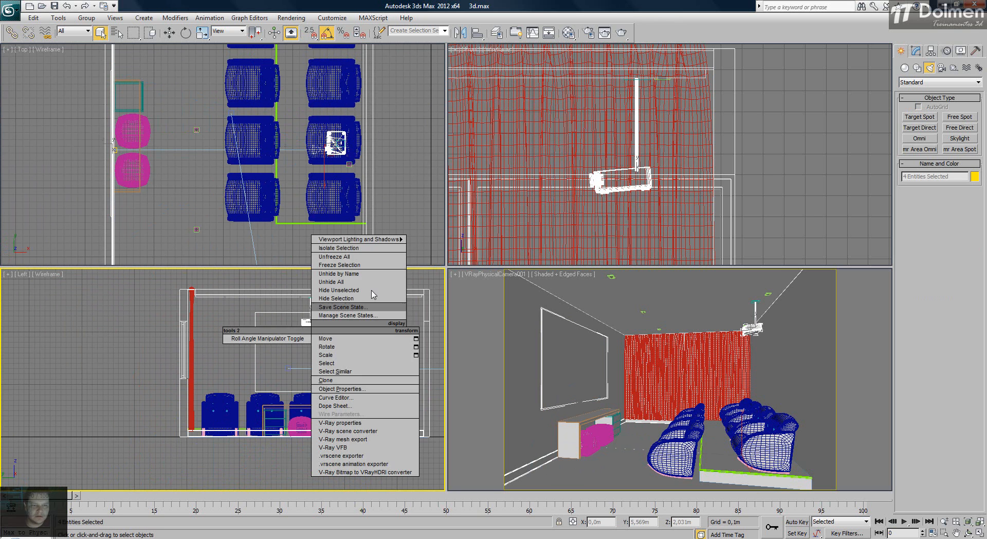
pyautogui.click(360, 248)
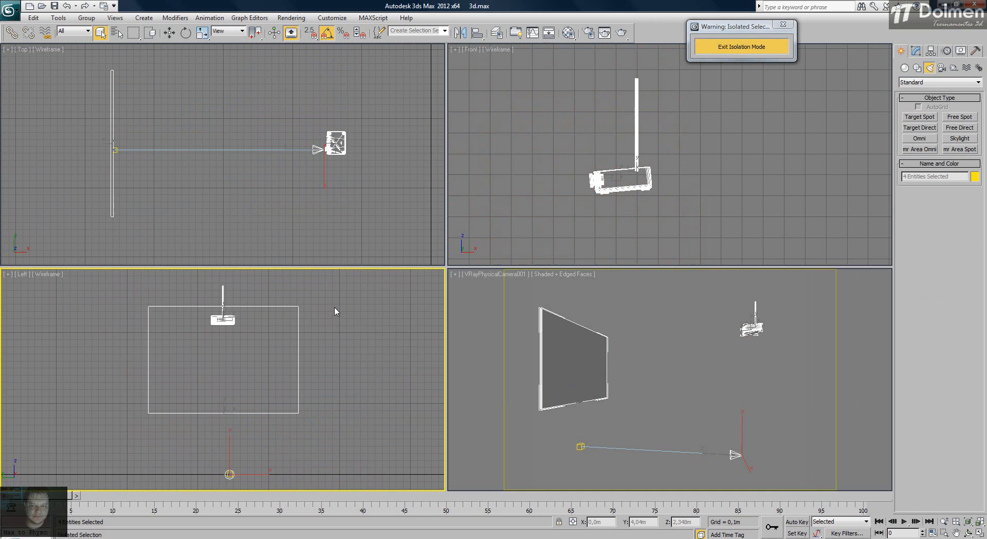
# Step: Move the spotlight in the front view up to the projector's lens, at about X -1.53 m and Z 2.18 m
pyautogui.click(380, 333)
pyautogui.scroll(-6, 638, 177)
pyautogui.moveTo(638, 177); pyautogui.dragTo(701, 159, button='middle')
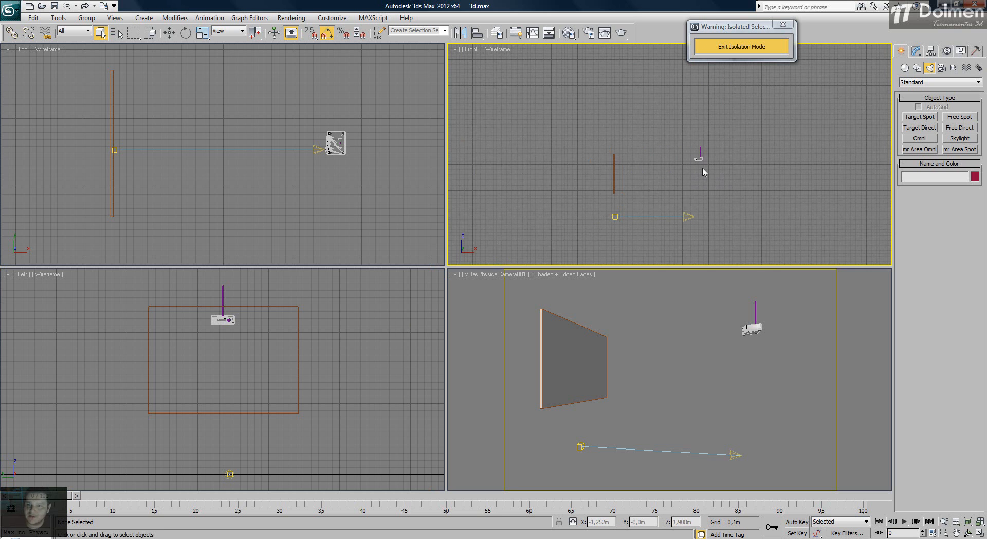
pyautogui.hotkey('alt', 'w')
pyautogui.scroll(4, 496, 294)
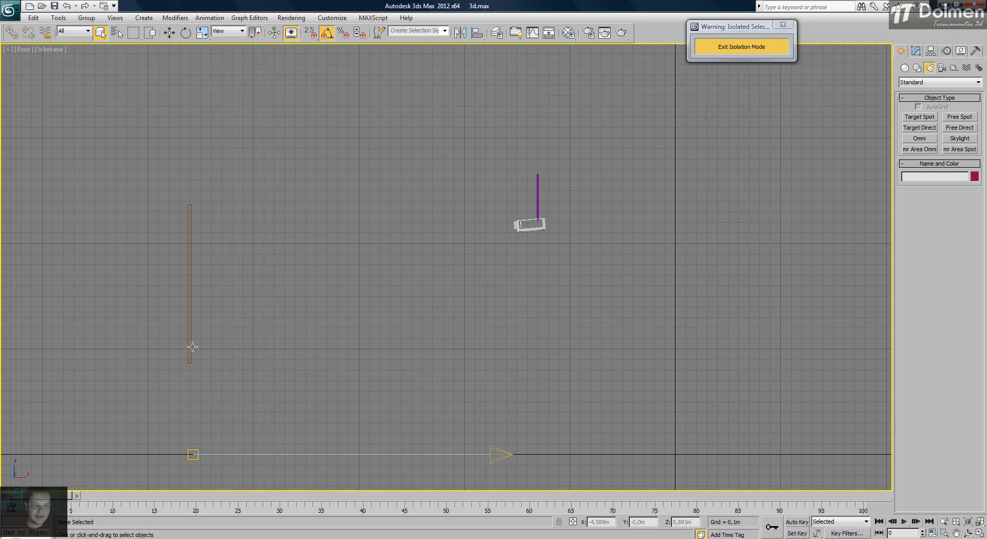
pyautogui.click(505, 458)
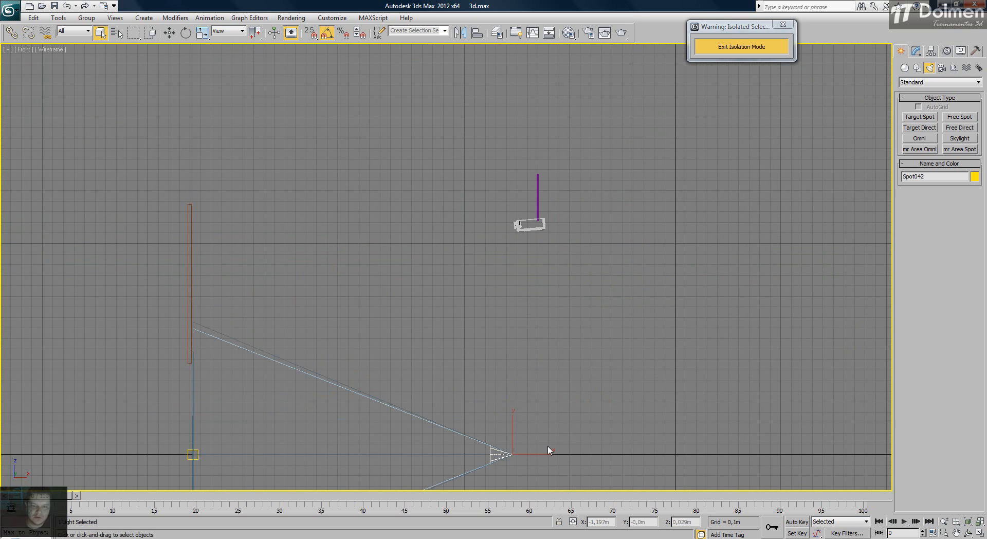
pyautogui.press('w')
pyautogui.moveTo(513, 436); pyautogui.dragTo(548, 200)
pyautogui.scroll(8, 522, 217)
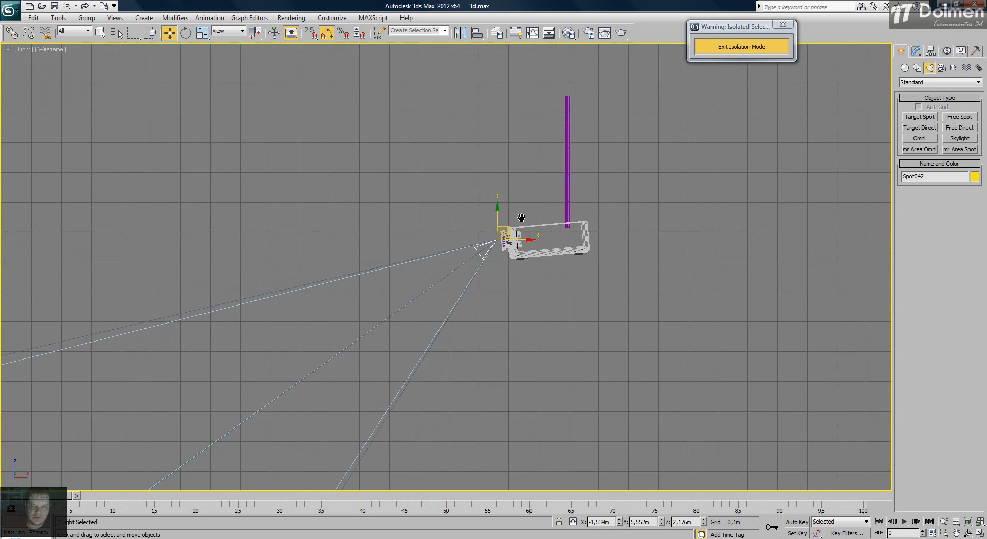
pyautogui.moveTo(482, 252)
pyautogui.mouseDown()
pyautogui.moveTo(502, 230)
pyautogui.moveTo(550, 212)
pyautogui.moveTo(488, 253)
pyautogui.mouseUp()
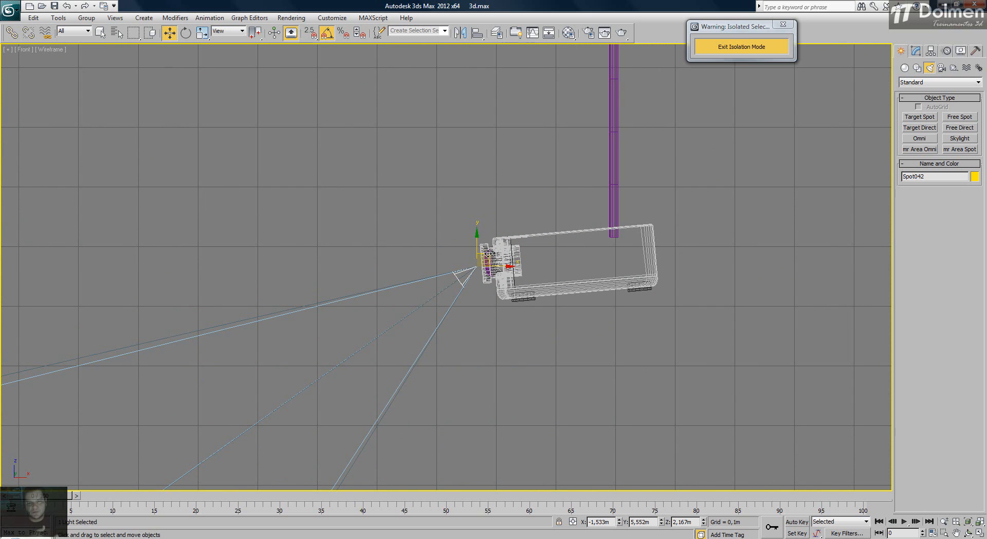
pyautogui.moveTo(488, 254); pyautogui.dragTo(492, 247)
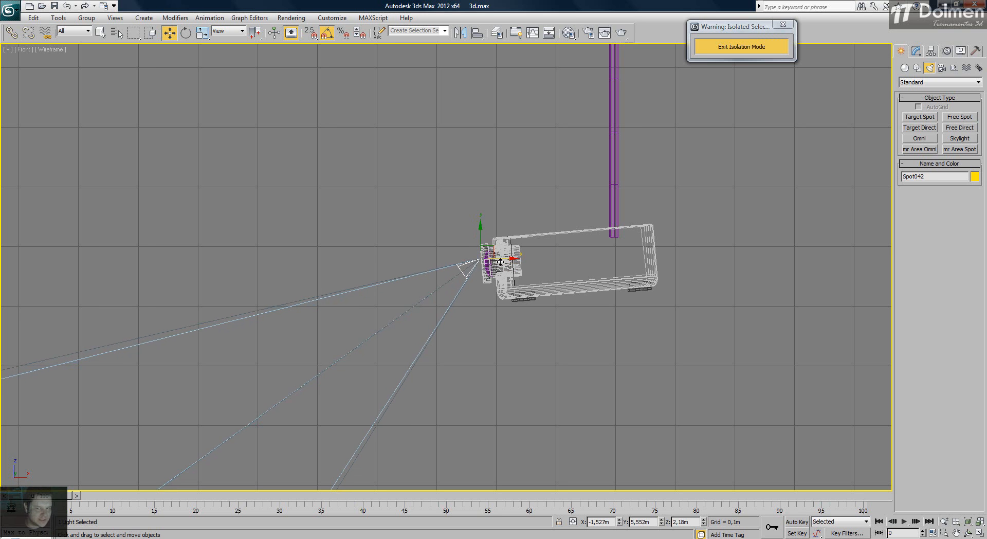
pyautogui.scroll(-5, 642, 255)
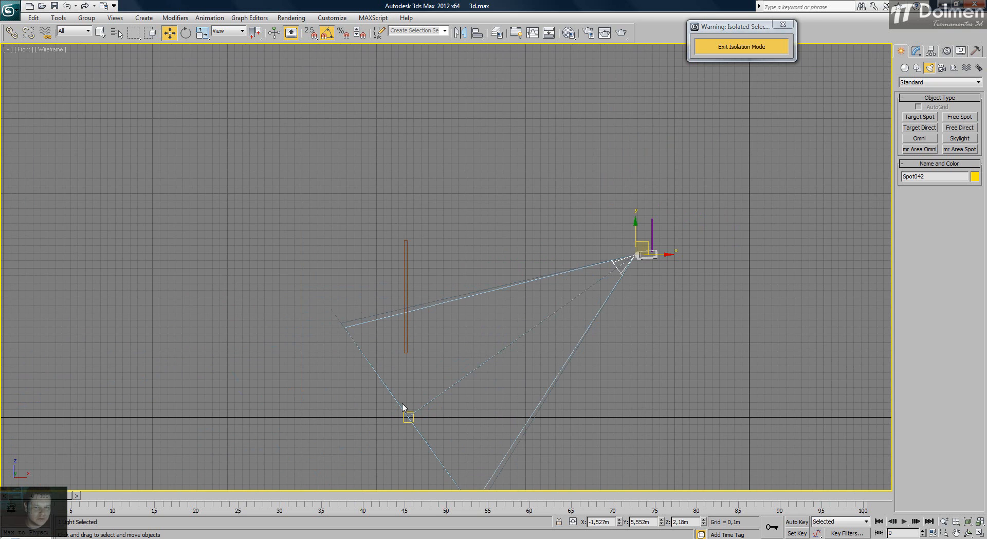
# Step: Raise the spotlight's target to the screen at about Z 1.68 m and check the cone's coverage in the left view
pyautogui.click(406, 419)
pyautogui.moveTo(408, 393); pyautogui.dragTo(440, 269)
pyautogui.scroll(3, 455, 282)
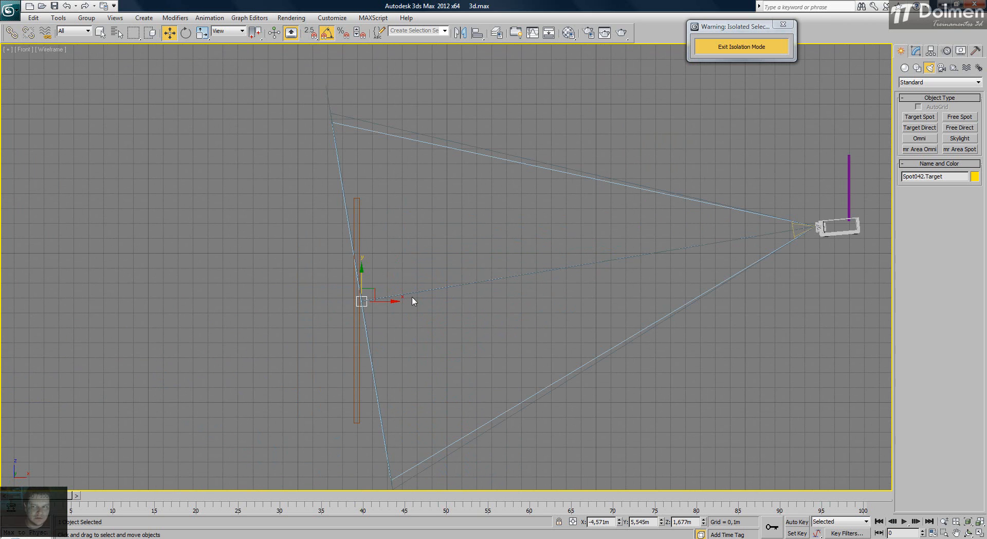
pyautogui.hotkey('alt', 'w')
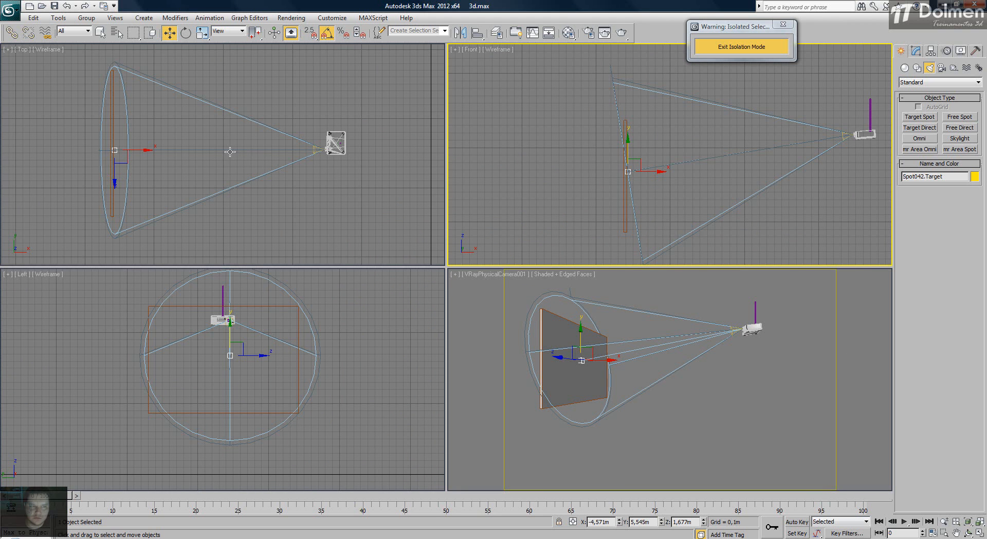
pyautogui.rightClick(314, 356)
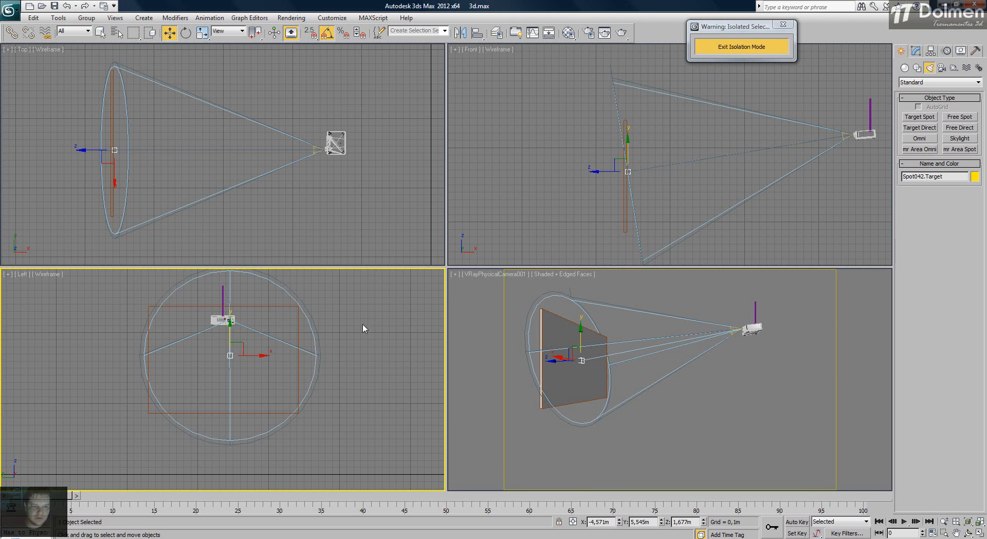
pyautogui.moveTo(258, 350); pyautogui.dragTo(298, 356, button='middle')
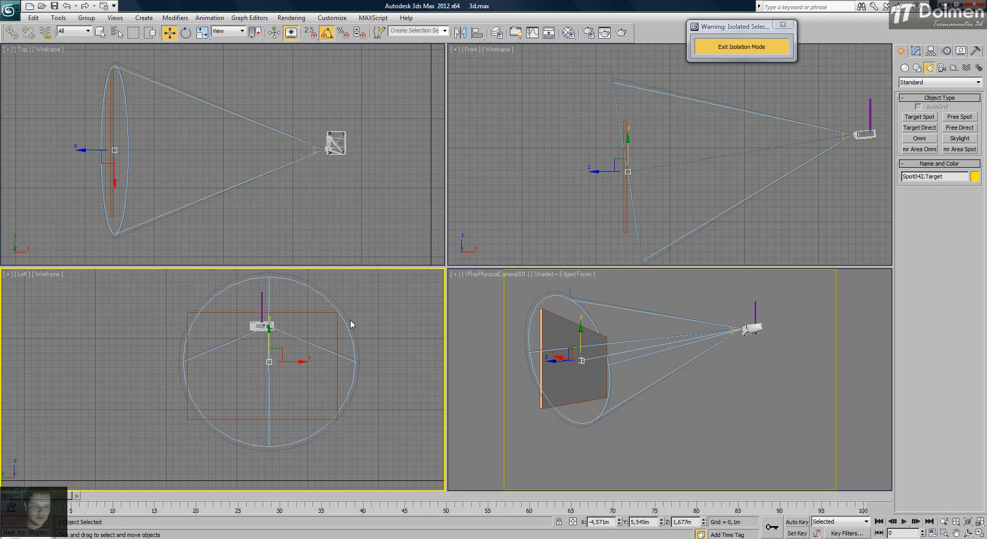
# Step: Exit isolation mode and test-render the physical camera view with the projector spotlight, closing the rendered frame
pyautogui.click(609, 373)
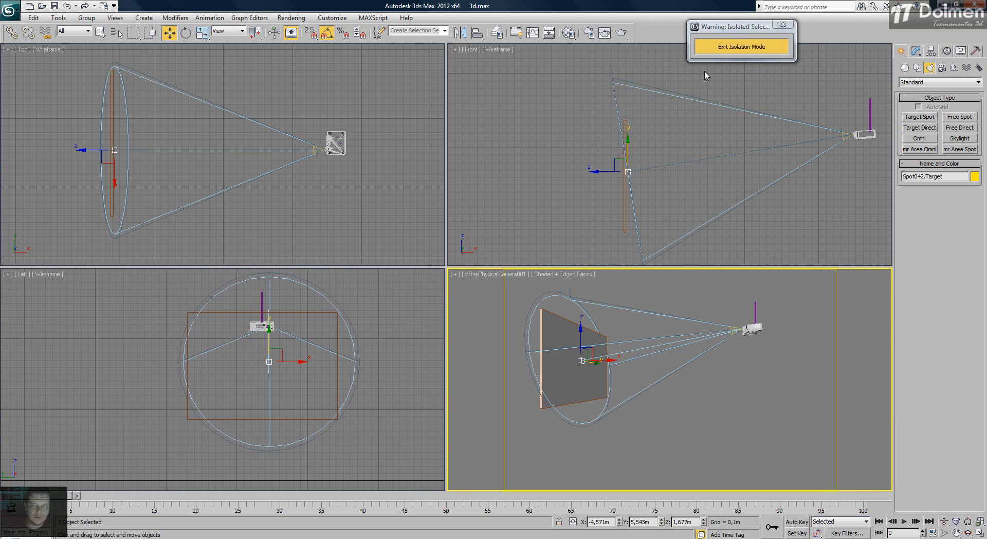
pyautogui.click(705, 48)
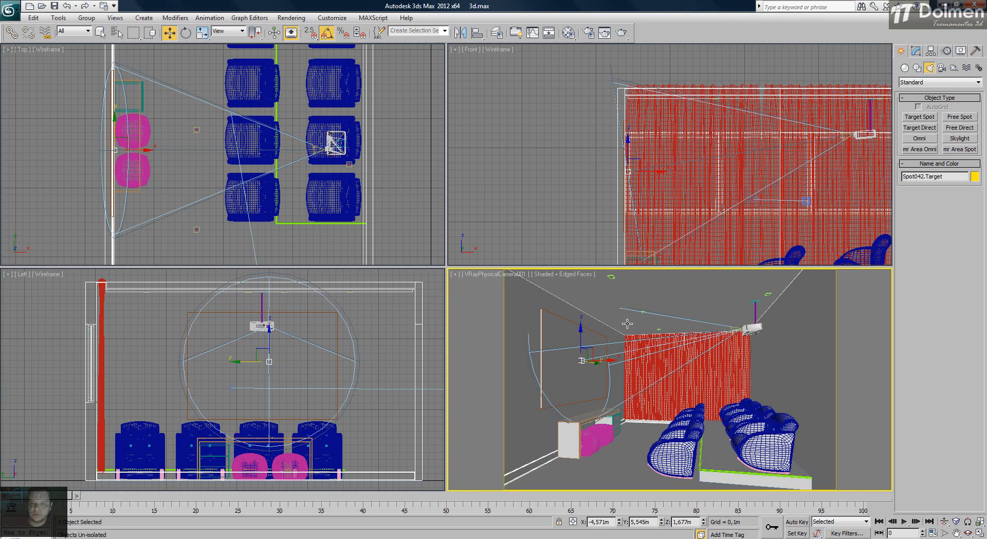
pyautogui.click(605, 33)
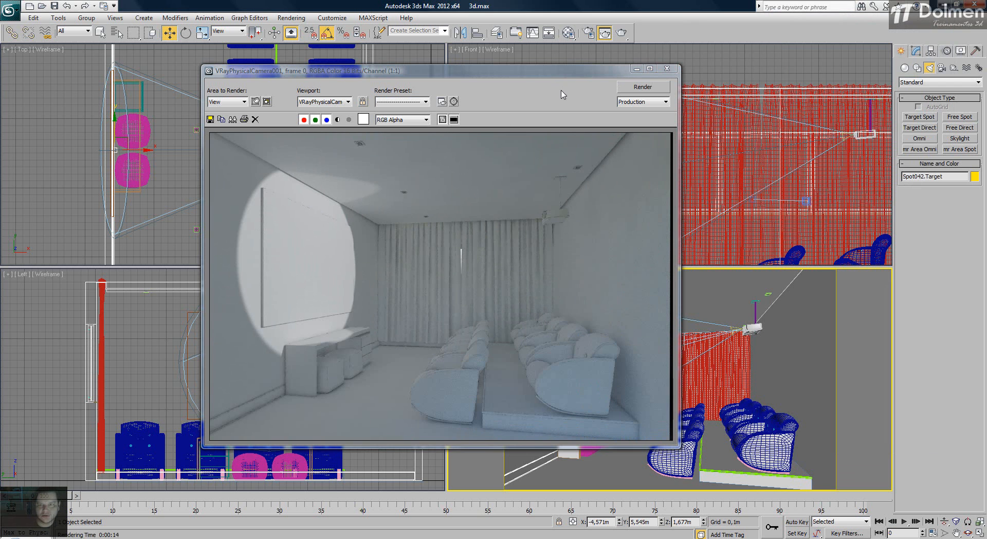
pyautogui.click(667, 69)
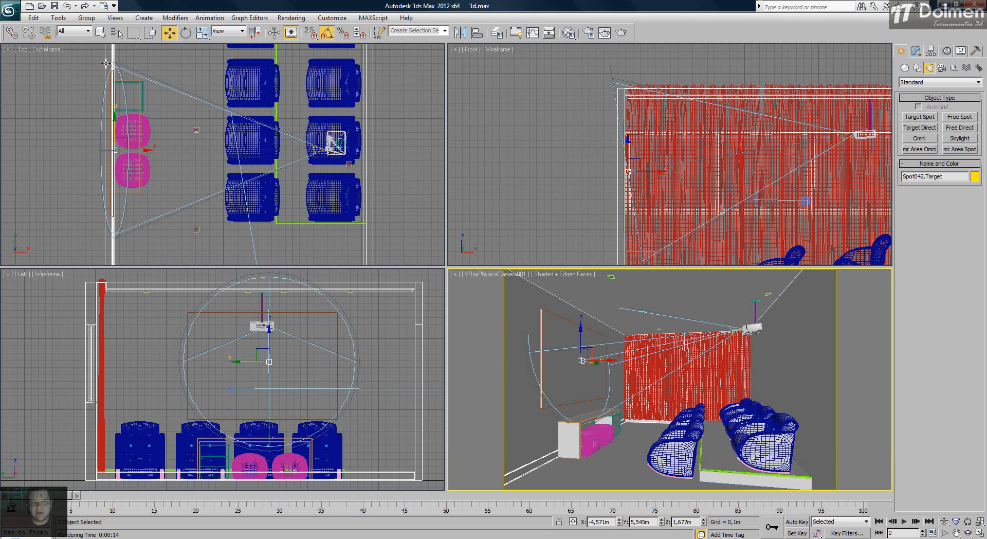
# Step: Isolate the screen, projector and spotlight with its target once more, working from the left view
pyautogui.moveTo(369, 305); pyautogui.dragTo(169, 382)
pyautogui.rightClick(234, 342)
pyautogui.click(261, 262)
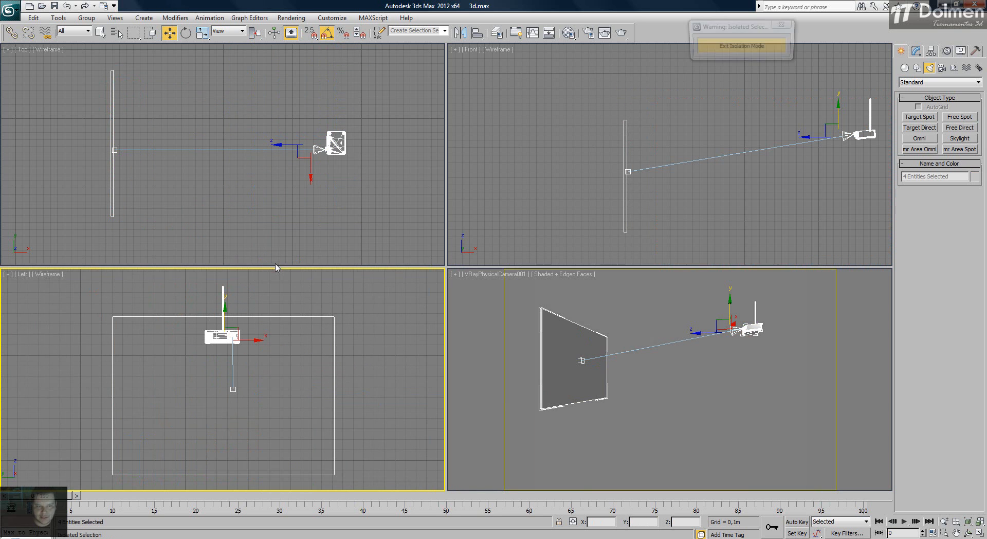
# Step: Select the projector spotlight and change its light cone shape from circle to rectangle
pyautogui.click(363, 331)
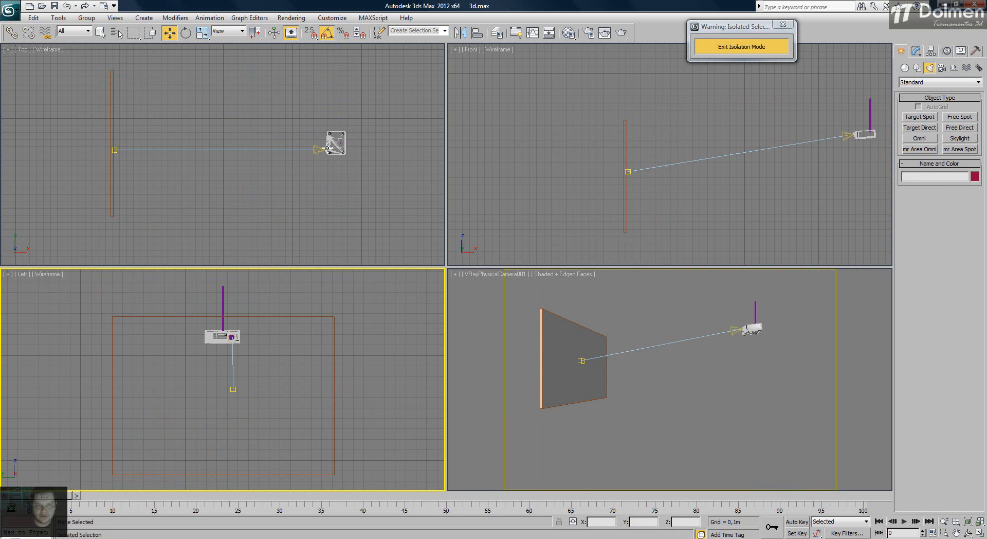
pyautogui.click(331, 145)
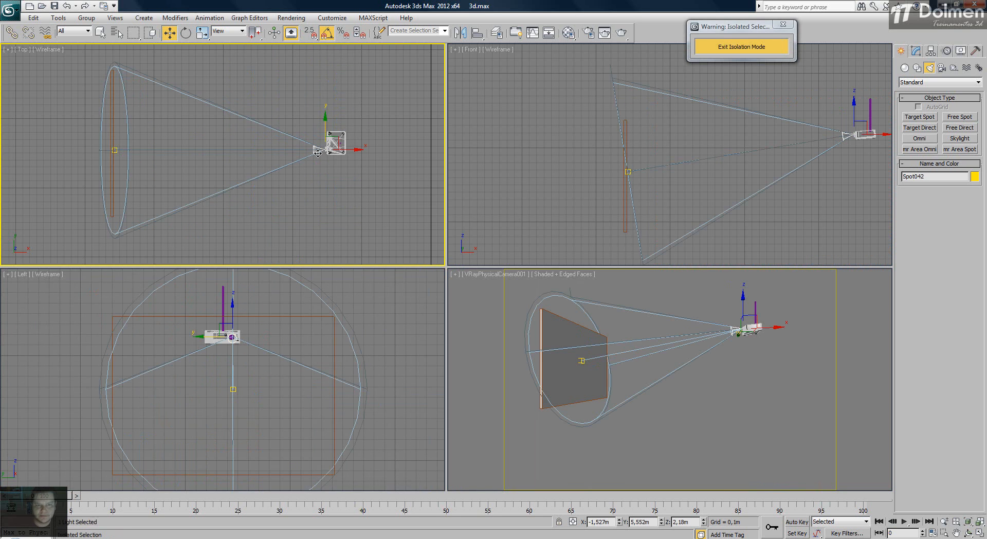
pyautogui.click(917, 51)
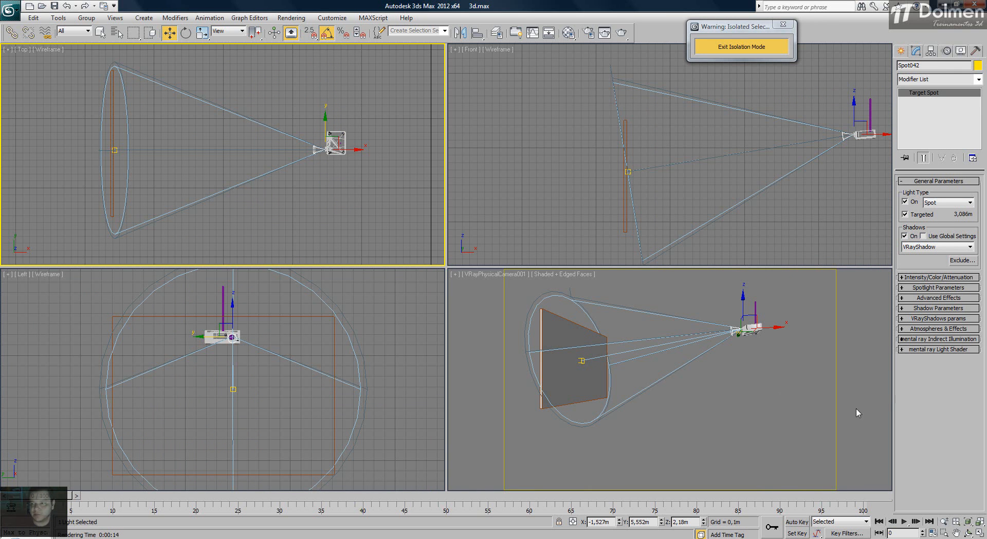
pyautogui.click(929, 288)
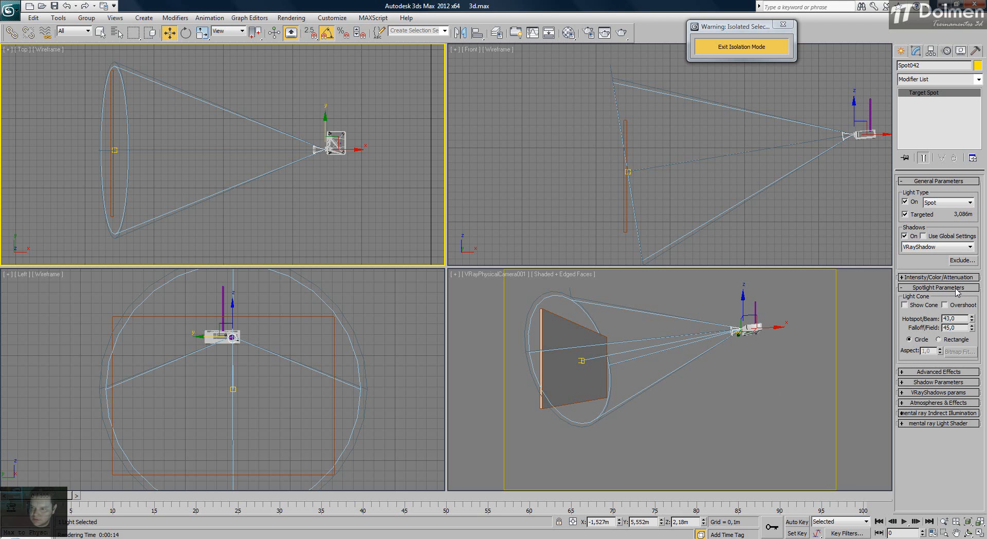
pyautogui.click(939, 339)
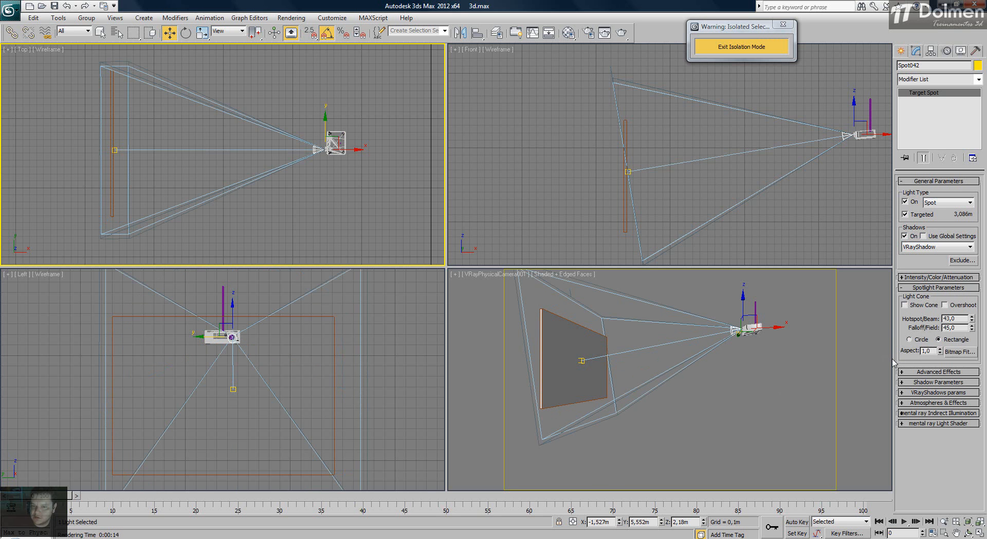
# Step: Enlarge the left view and set the spotlight's rectangular cone aspect to about 1.49
pyautogui.scroll(-4, 384, 372)
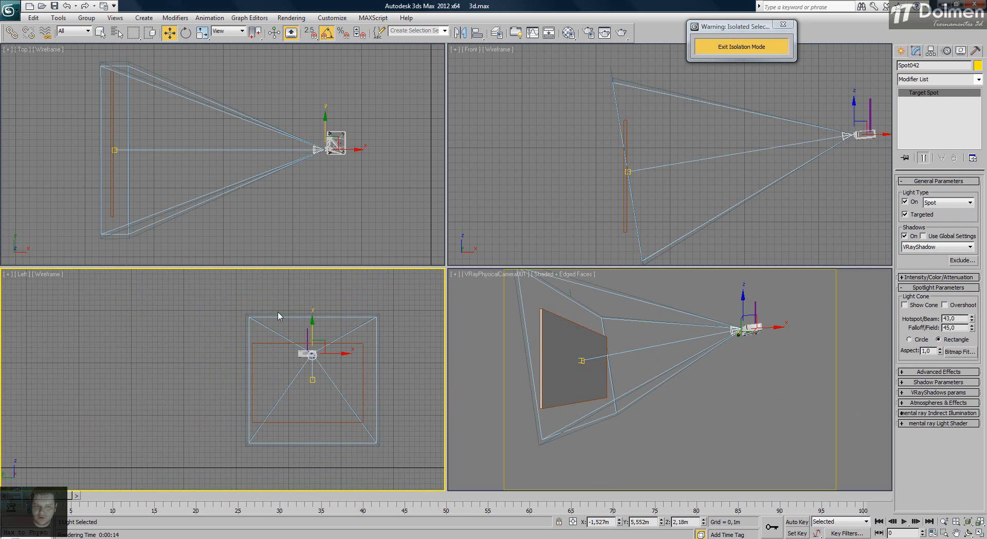
pyautogui.moveTo(306, 340); pyautogui.dragTo(283, 328, button='middle')
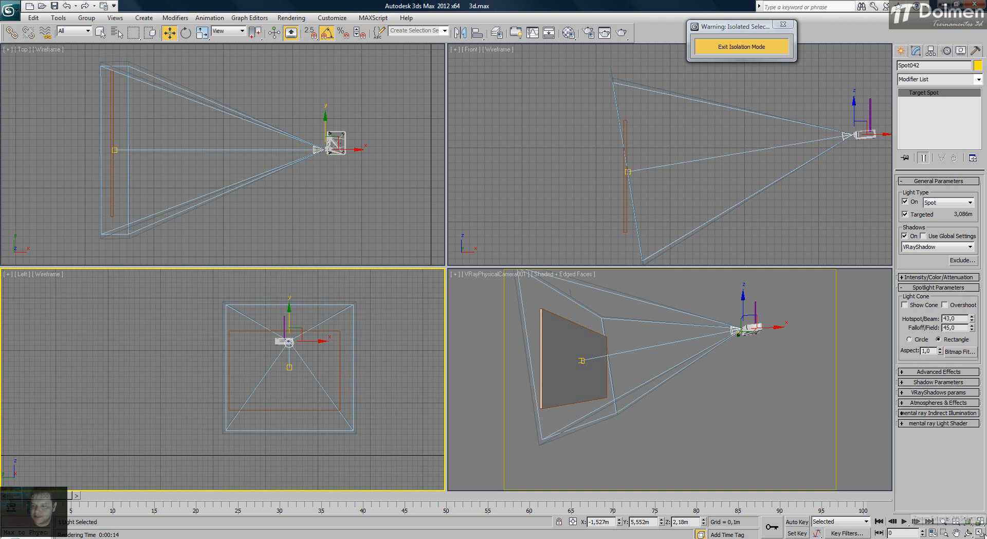
pyautogui.click(978, 533)
pyautogui.scroll(3, 557, 203)
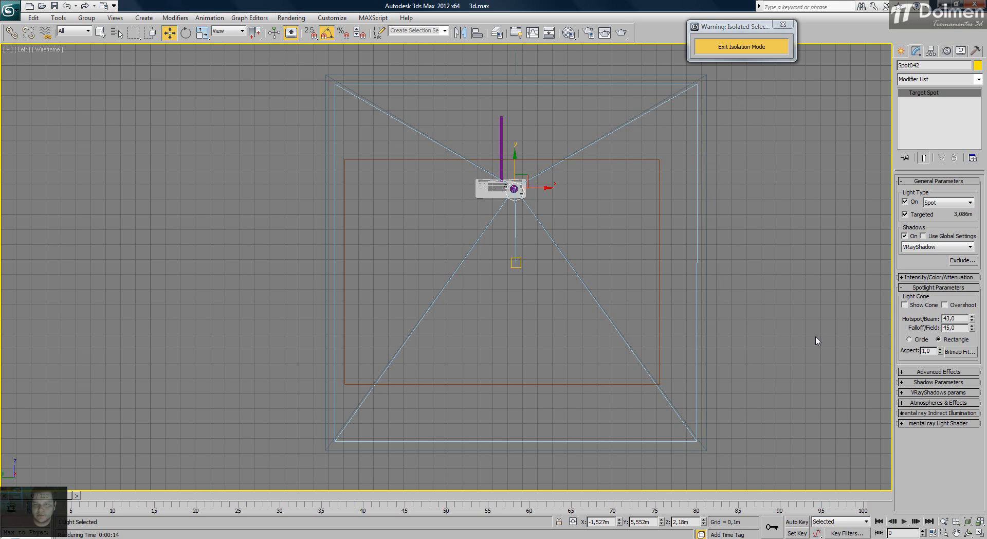
pyautogui.moveTo(940, 352); pyautogui.dragTo(941, 323)
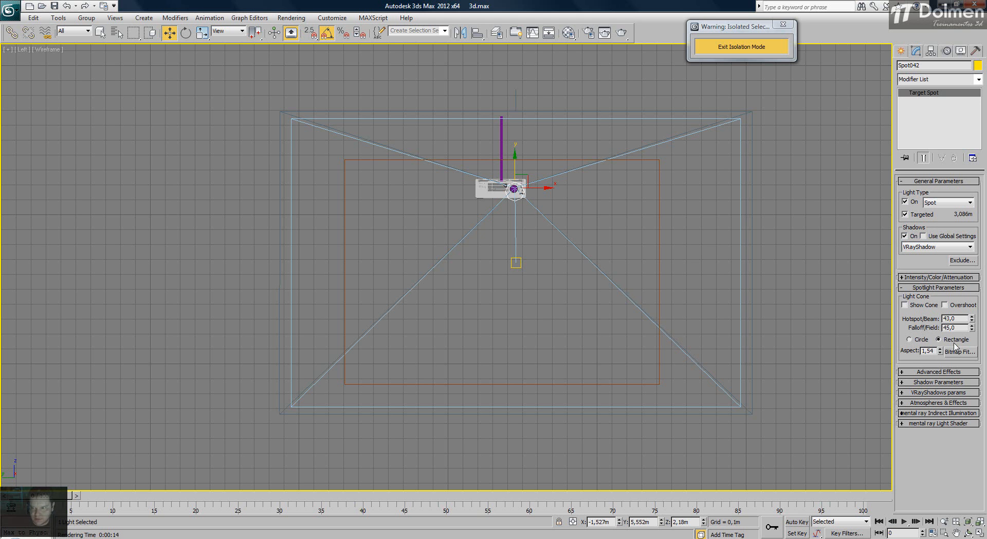
pyautogui.moveTo(941, 352); pyautogui.dragTo(941, 352)
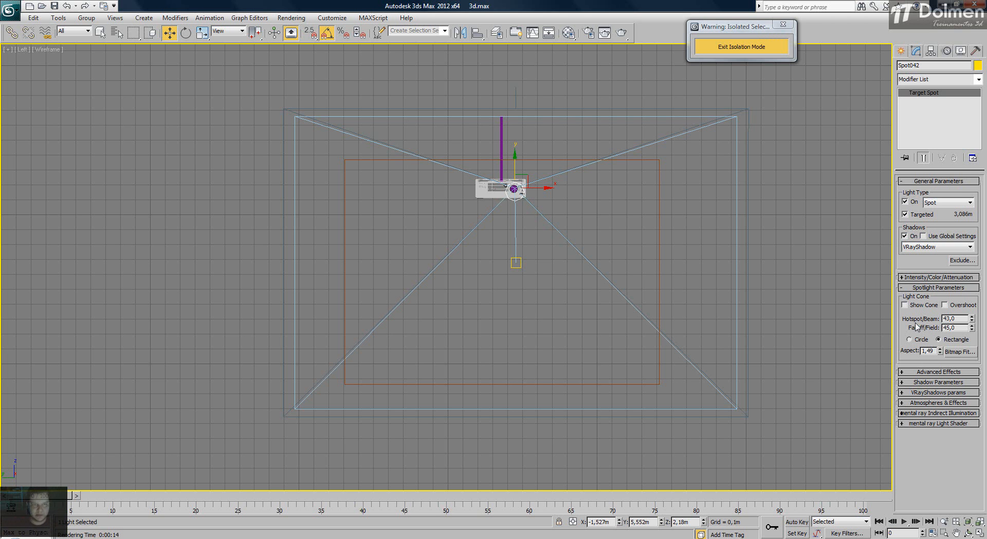
# Step: Narrow the spotlight's hotspot to 33.3 and move its target to the centre of the screen
pyautogui.moveTo(972, 320); pyautogui.dragTo(966, 366)
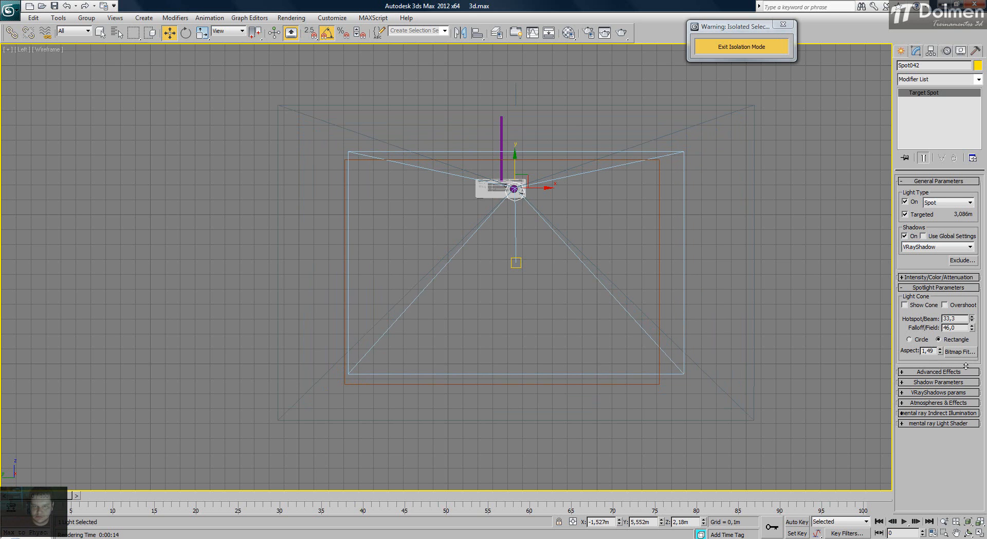
pyautogui.click(519, 262)
pyautogui.moveTo(520, 262)
pyautogui.mouseDown()
pyautogui.moveTo(515, 273)
pyautogui.moveTo(524, 262)
pyautogui.moveTo(513, 261)
pyautogui.mouseUp()
pyautogui.click(518, 201)
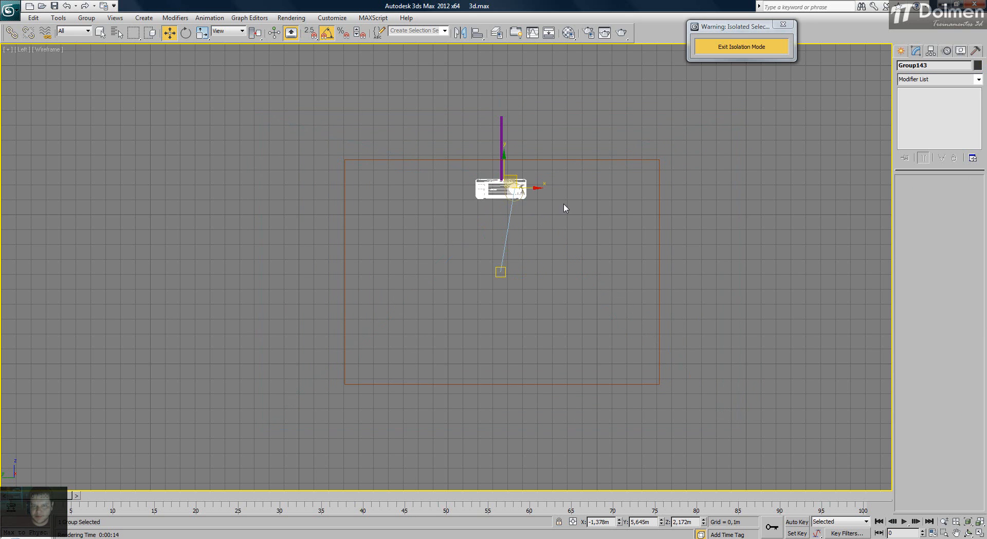
# Step: Reselect the spotlight and fit its beam to the screen outline with aspect 1.36 and hotspot 32.3
pyautogui.click(515, 200)
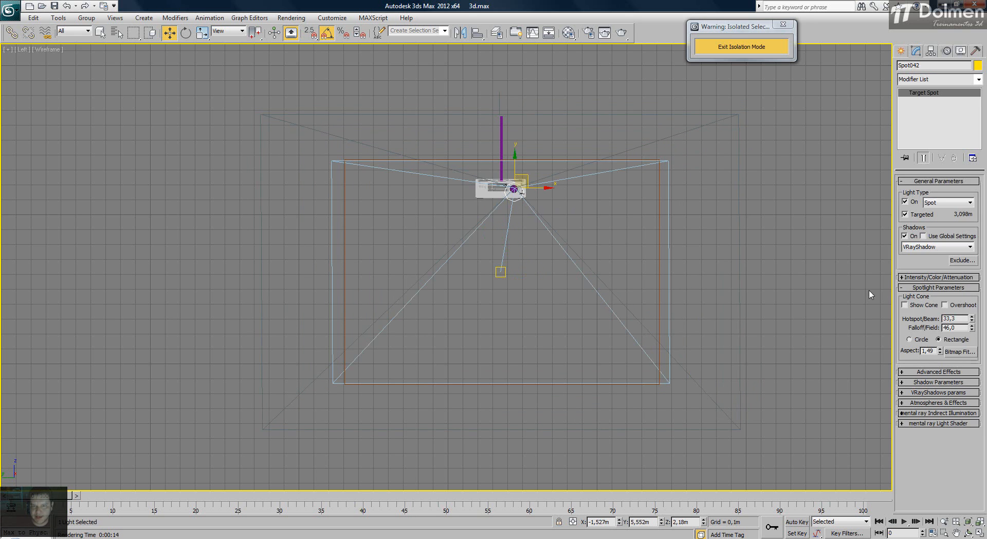
pyautogui.moveTo(941, 352); pyautogui.dragTo(936, 356)
pyautogui.moveTo(971, 318); pyautogui.dragTo(971, 322)
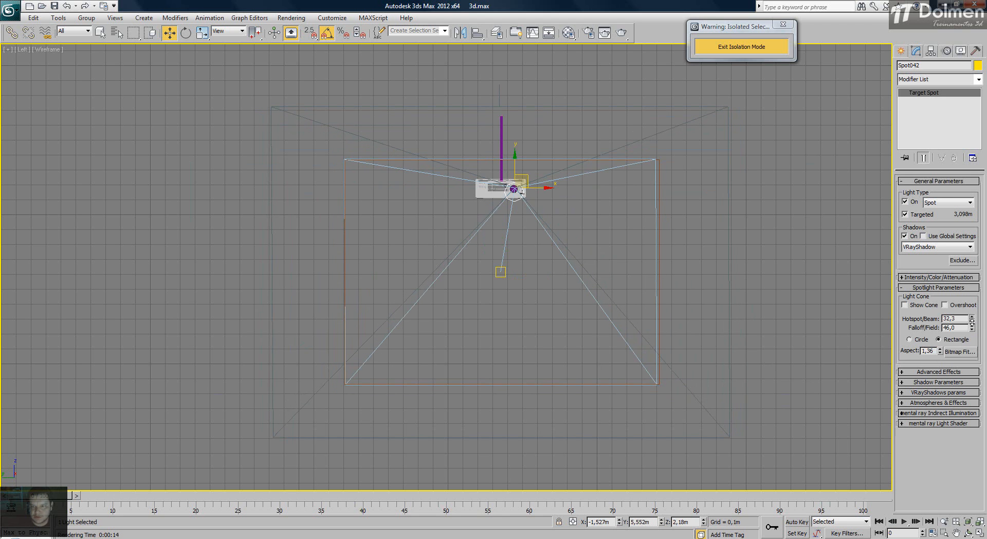
# Step: Restore the four viewports, exit isolation mode and test-render the physical camera view with the rectangular beam
pyautogui.click(979, 532)
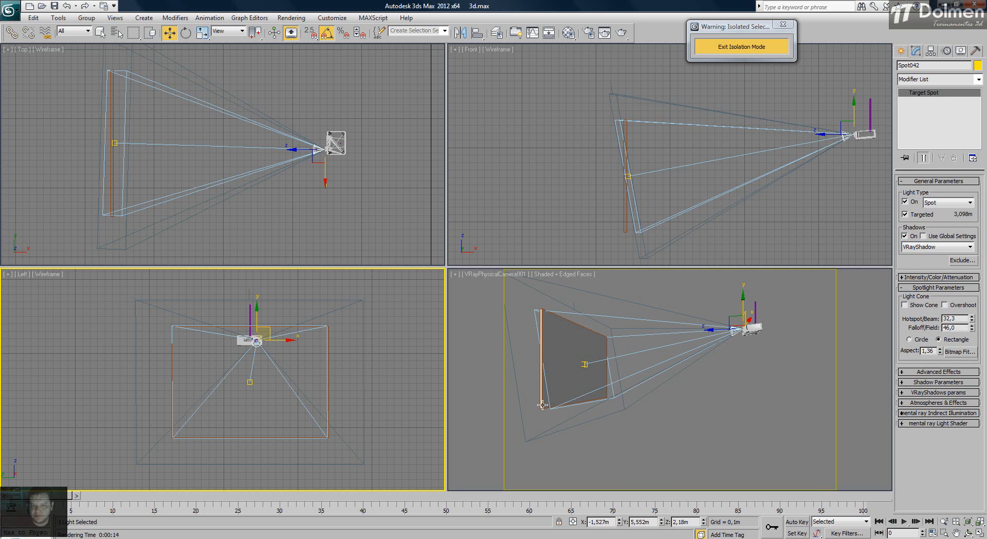
pyautogui.click(723, 47)
pyautogui.click(622, 33)
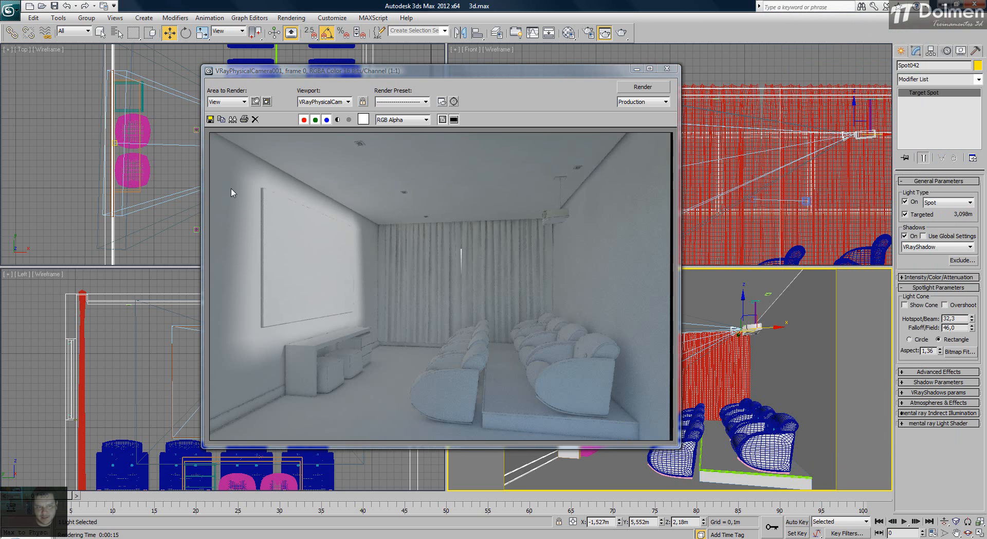
# Step: Close the rendered frame and tighten the spotlight's falloff to 33.0 and hotspot to 30.9 in the enlarged left view
pyautogui.moveTo(489, 70); pyautogui.dragTo(288, 65)
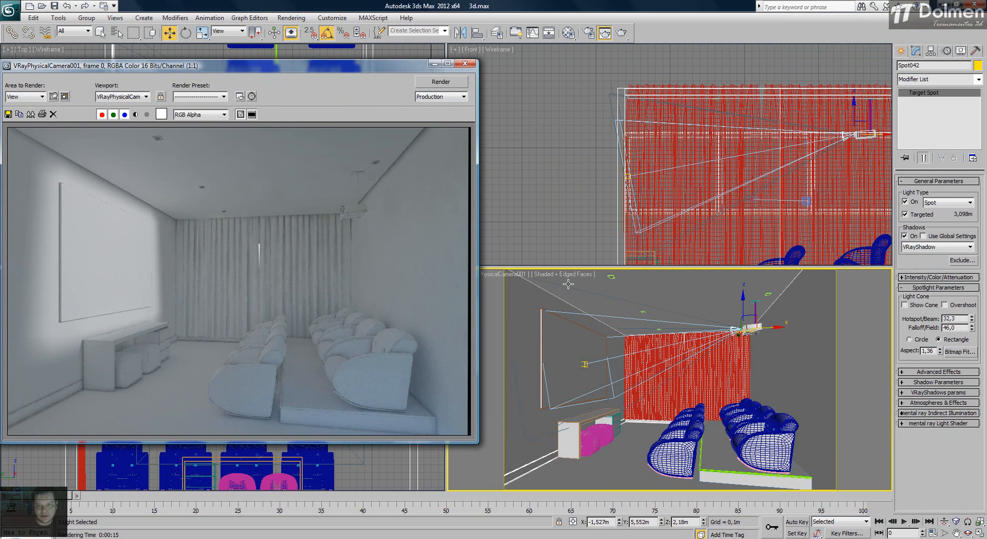
pyautogui.click(972, 330)
pyautogui.moveTo(970, 331); pyautogui.dragTo(969, 339)
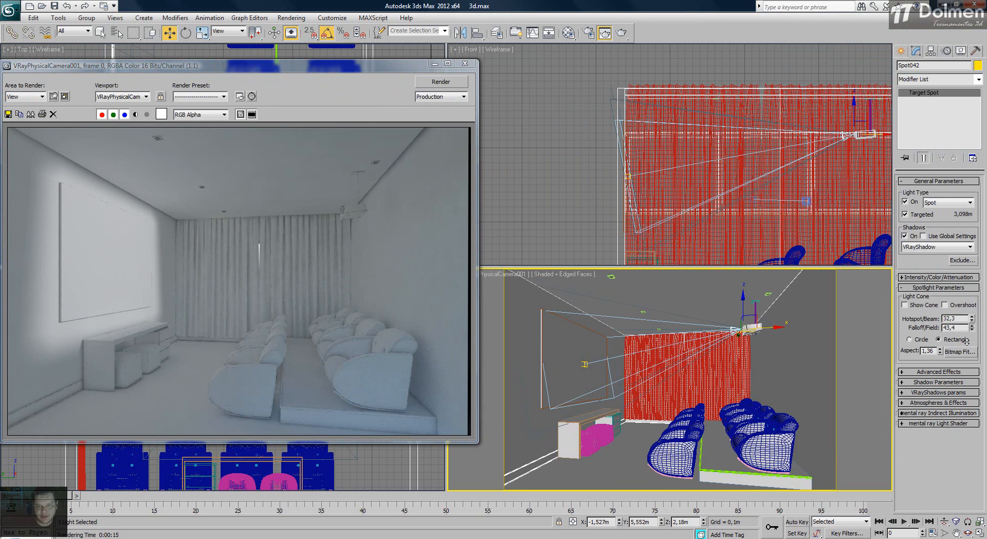
pyautogui.click(465, 63)
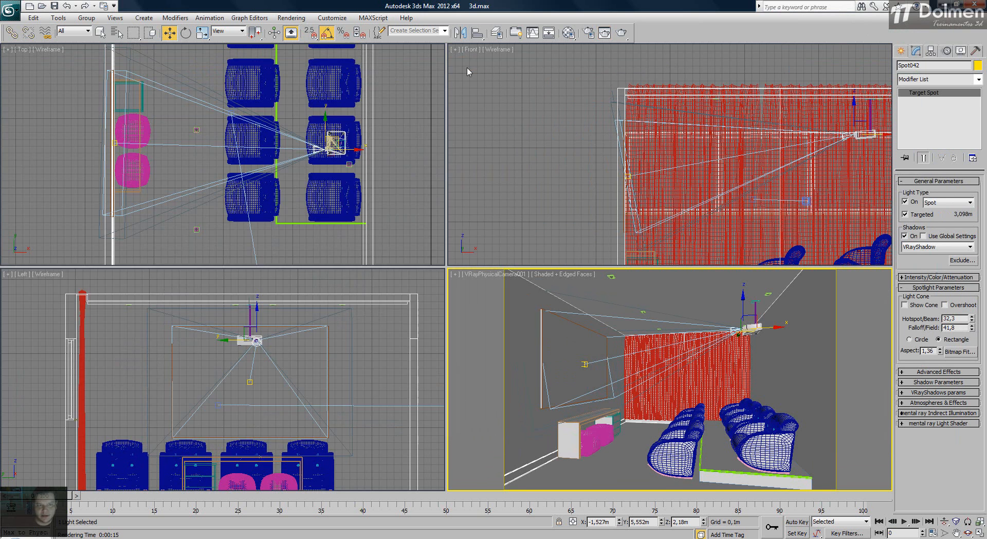
pyautogui.rightClick(266, 353)
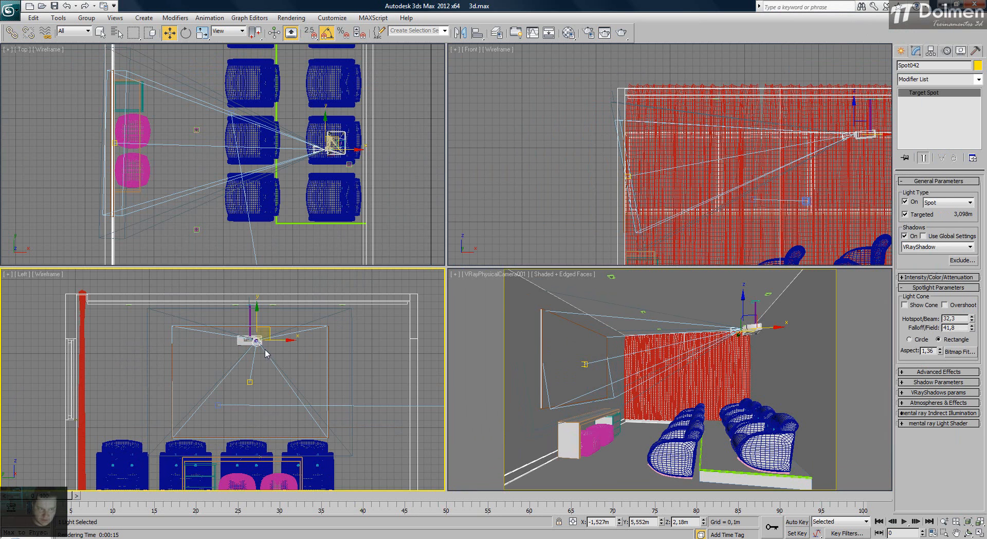
pyautogui.click(980, 533)
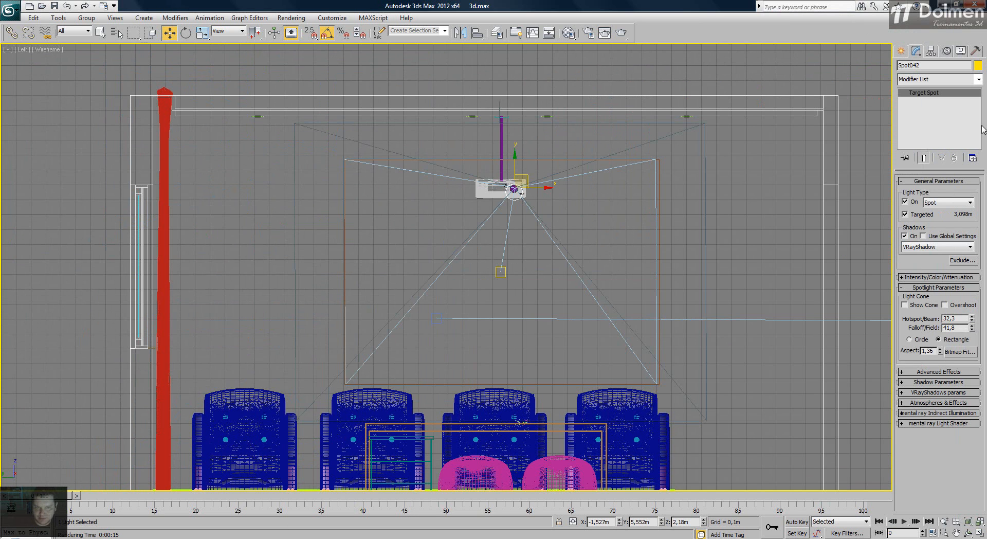
pyautogui.moveTo(973, 330); pyautogui.dragTo(969, 372)
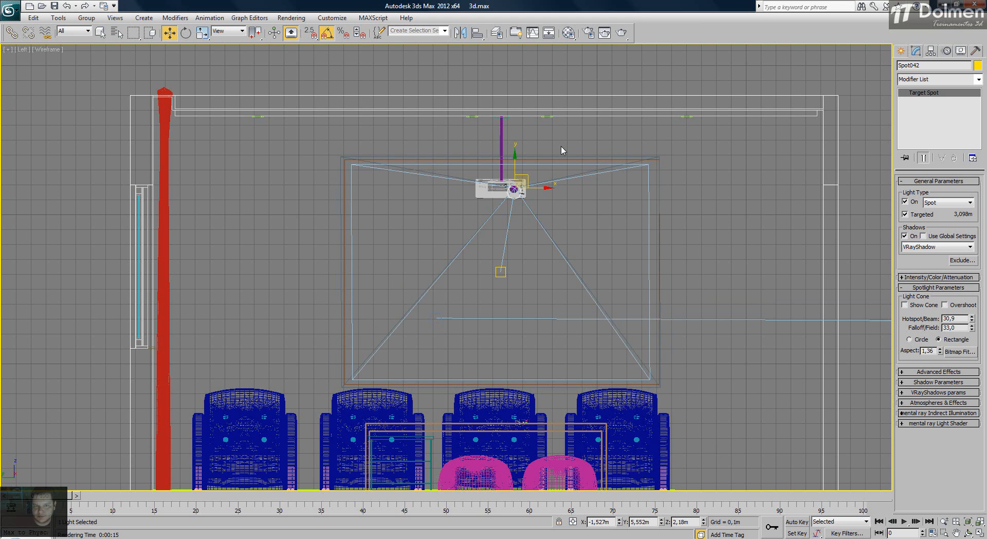
# Step: Return to the four viewports and test-render the camera view with the tightened beam, closing the rendered frame
pyautogui.click(980, 521)
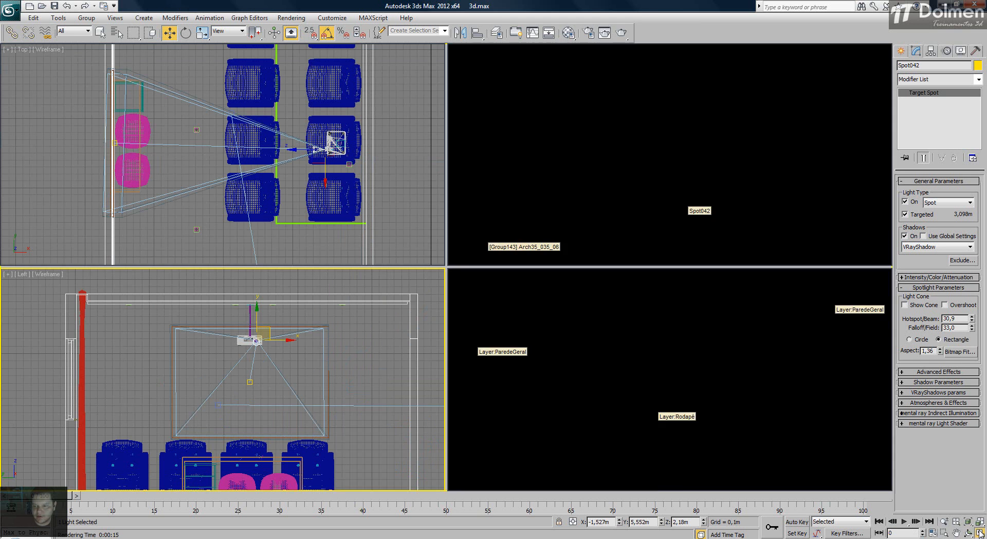
pyautogui.click(623, 34)
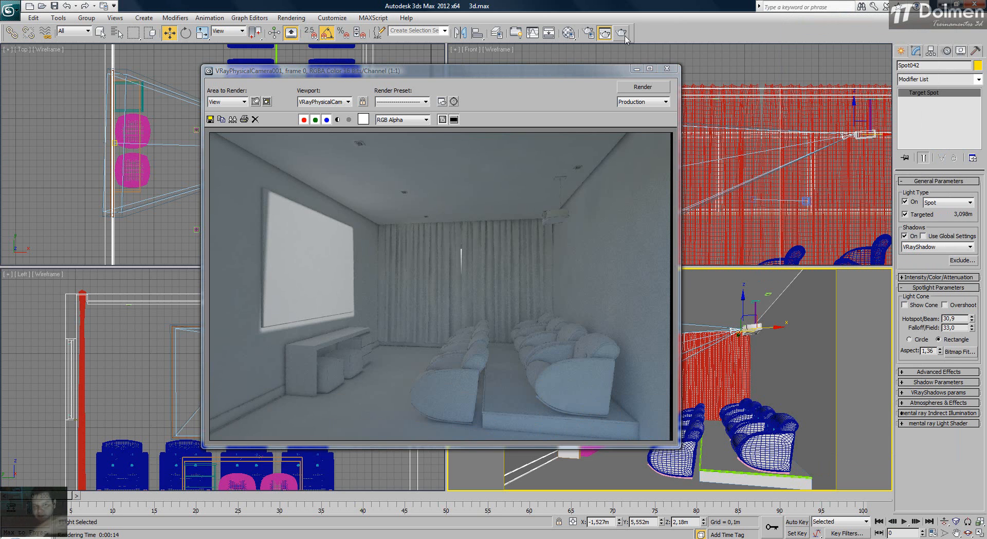
pyautogui.click(667, 69)
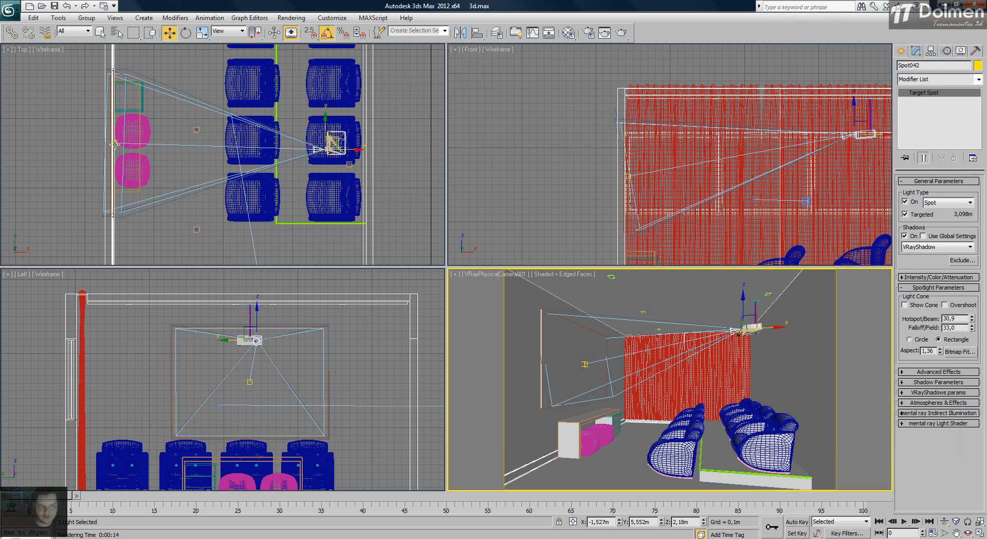
# Step: Nudge the spotlight's target to about Y 5.64 m and Z 1.60 m, and isolate it with the spotlight, projector and screen
pyautogui.click(262, 375)
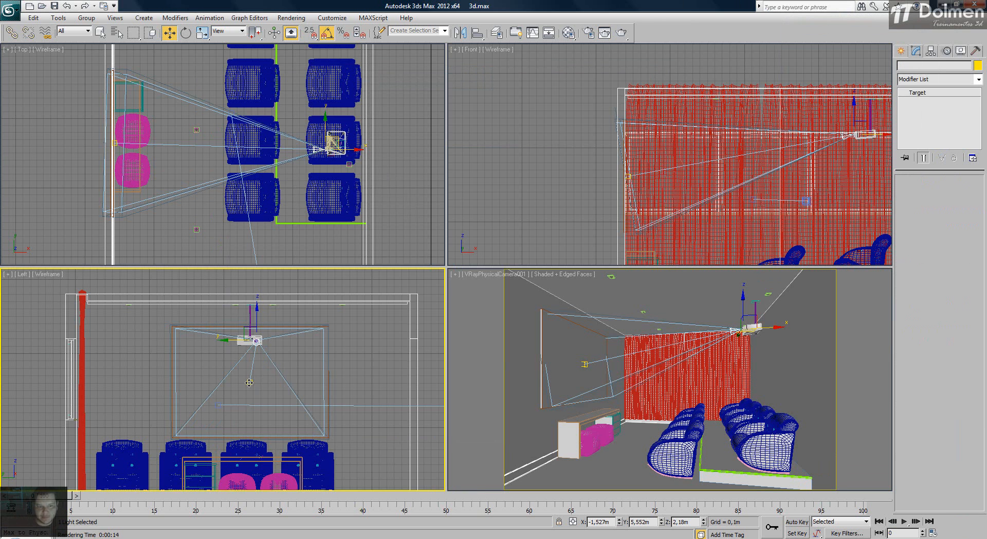
pyautogui.moveTo(262, 370); pyautogui.dragTo(263, 371)
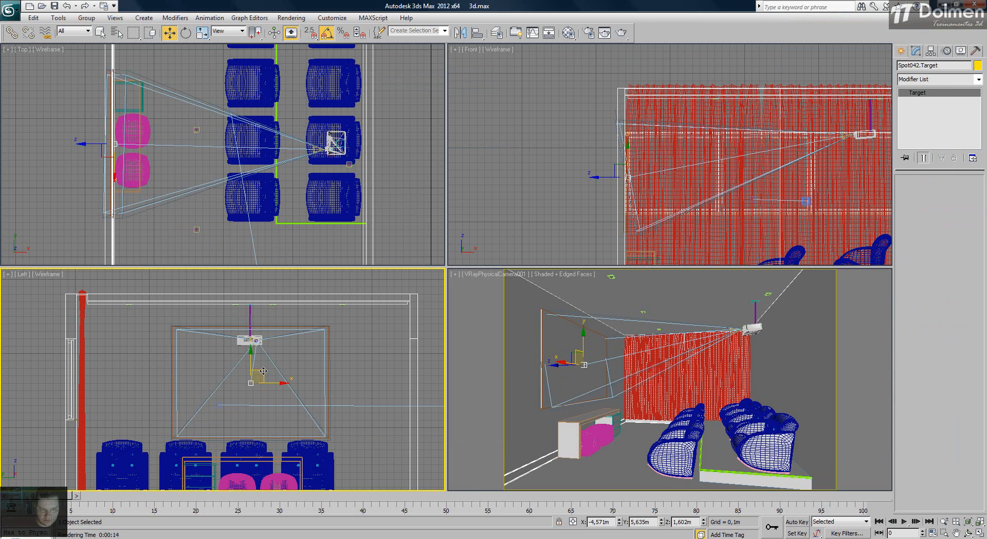
pyautogui.moveTo(158, 364); pyautogui.dragTo(158, 366)
pyautogui.moveTo(346, 319); pyautogui.dragTo(153, 396)
pyautogui.rightClick(266, 342)
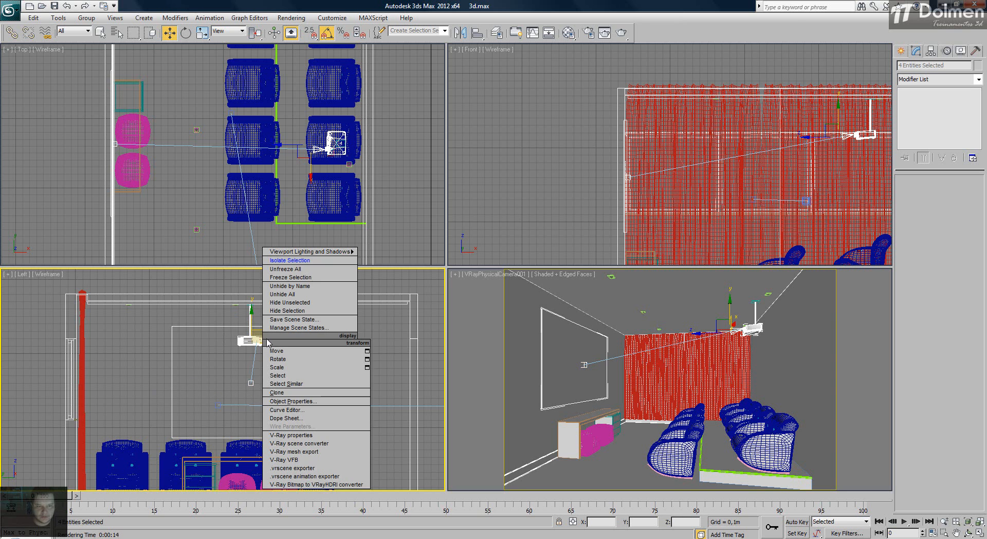
pyautogui.click(293, 257)
# Step: Select the isolated spotlight and set its cone aspect to 1.38 in the enlarged left view
pyautogui.click(238, 319)
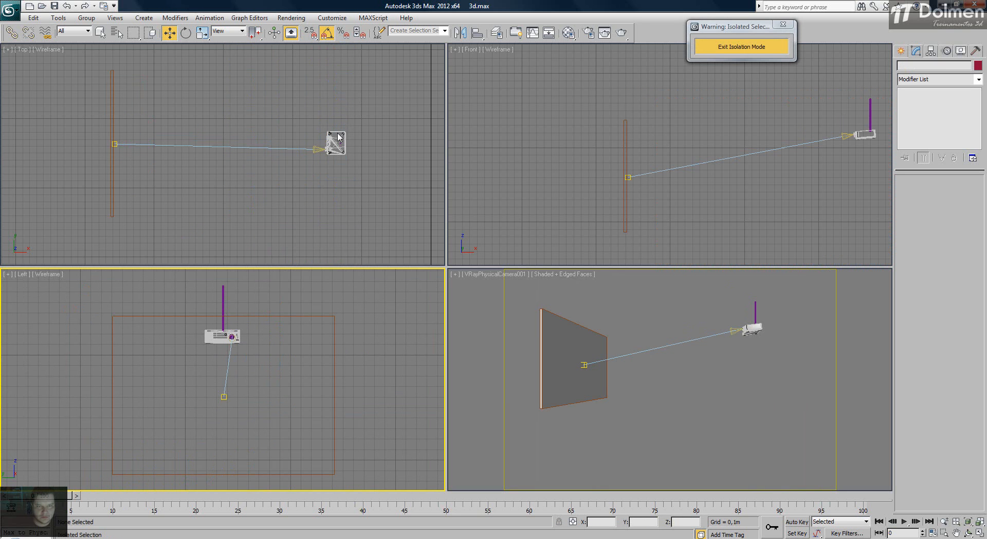
pyautogui.click(320, 150)
pyautogui.rightClick(380, 383)
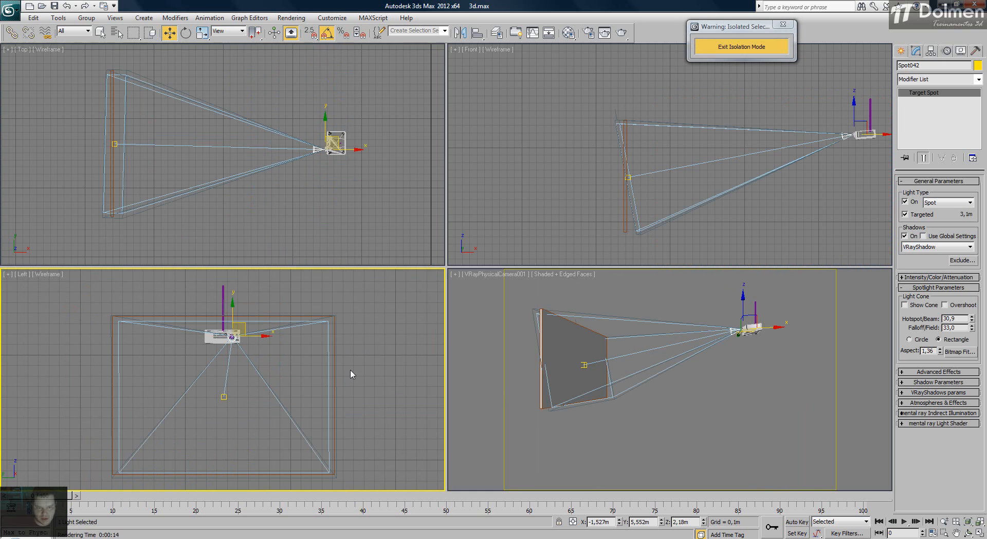
pyautogui.click(980, 533)
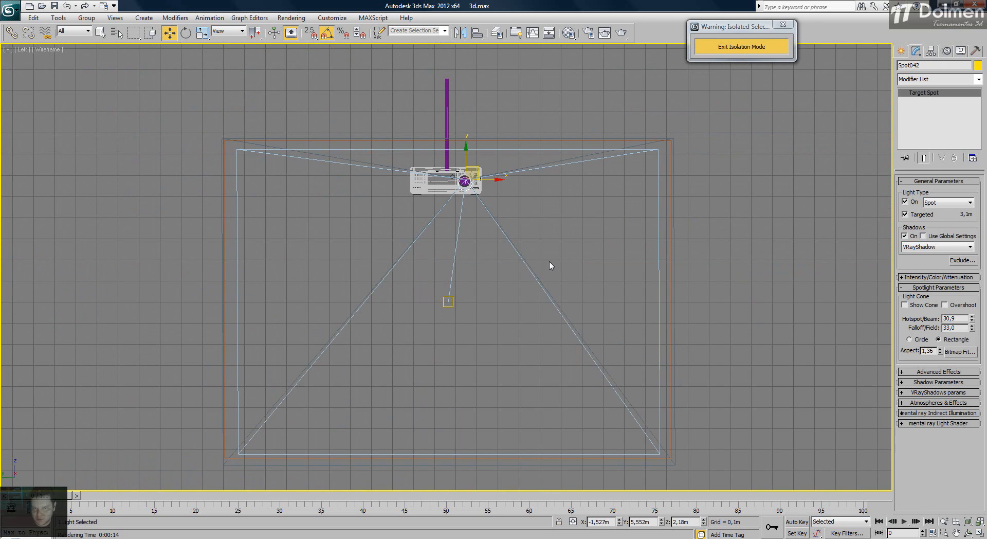
pyautogui.scroll(-3, 547, 242)
pyautogui.moveTo(940, 351); pyautogui.dragTo(941, 349)
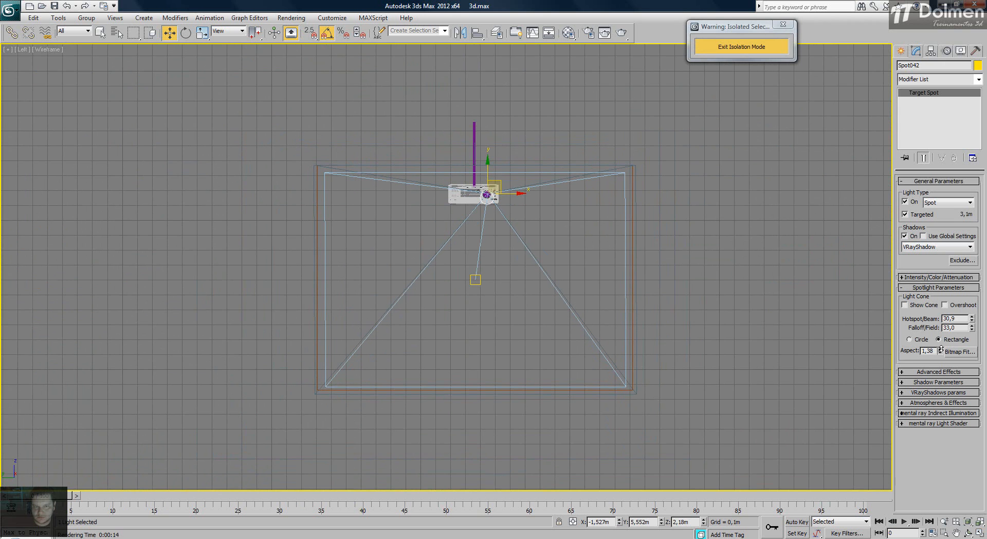
# Step: Raise the spotlight's target slightly and refit the beam to the screen with aspect 1.39, hotspot 32.2 and falloff 34.3
pyautogui.click(476, 280)
pyautogui.moveTo(478, 259); pyautogui.dragTo(477, 255)
pyautogui.rightClick(486, 269)
pyautogui.click(482, 259)
pyautogui.moveTo(972, 322); pyautogui.dragTo(972, 310)
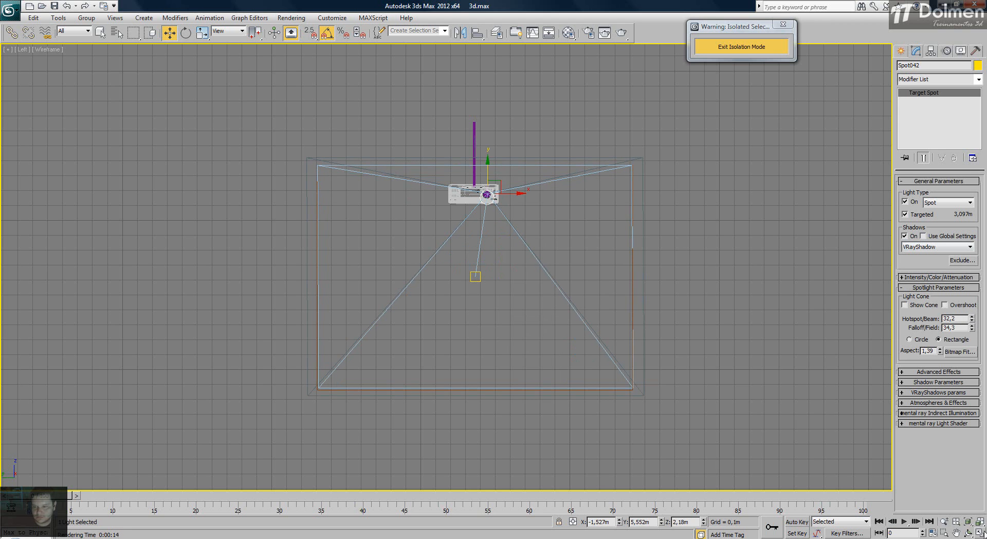
# Step: Return to the four viewports and widen the spotlight's beam to hotspot 34.1 and falloff 36.2
pyautogui.hotkey('alt', 'w')
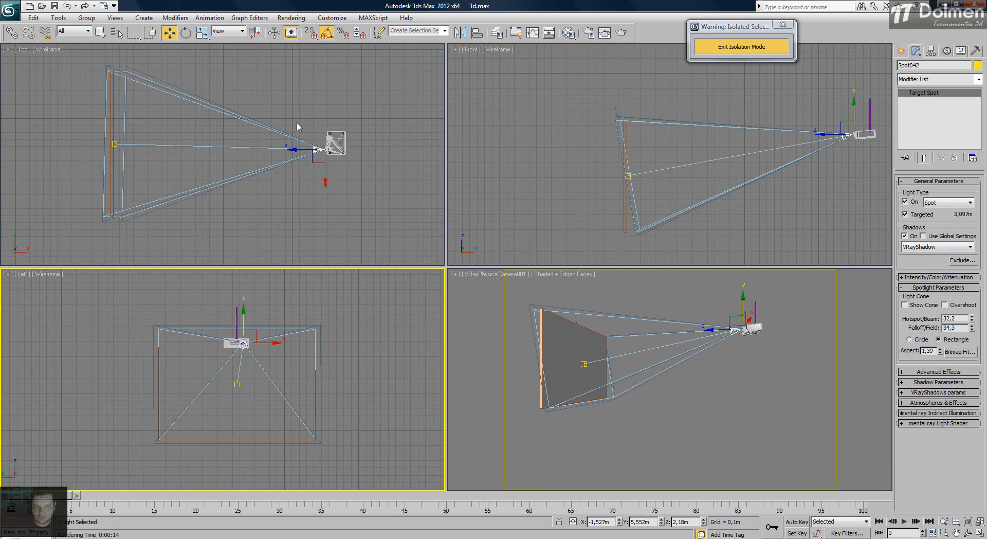
pyautogui.rightClick(372, 380)
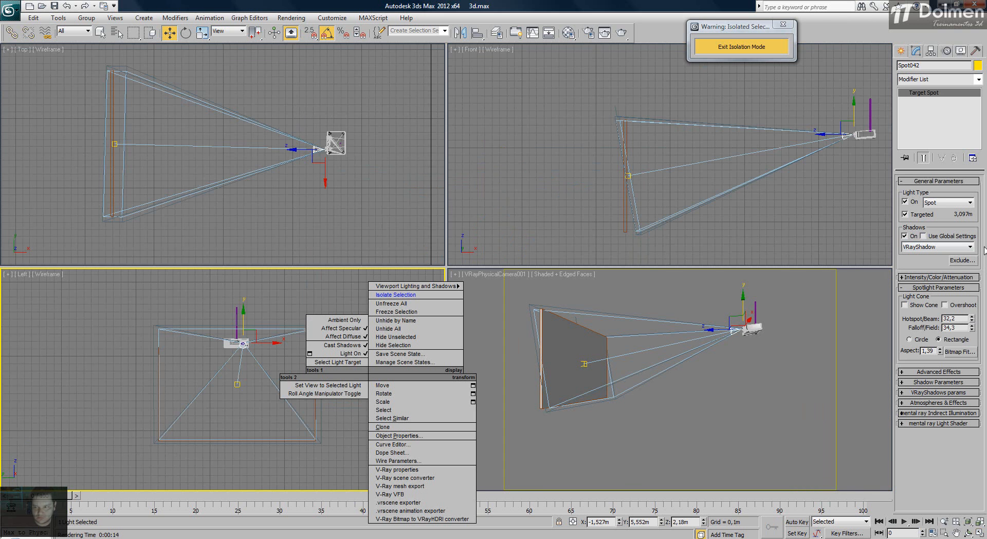
pyautogui.click(968, 308)
pyautogui.moveTo(972, 317); pyautogui.dragTo(973, 306)
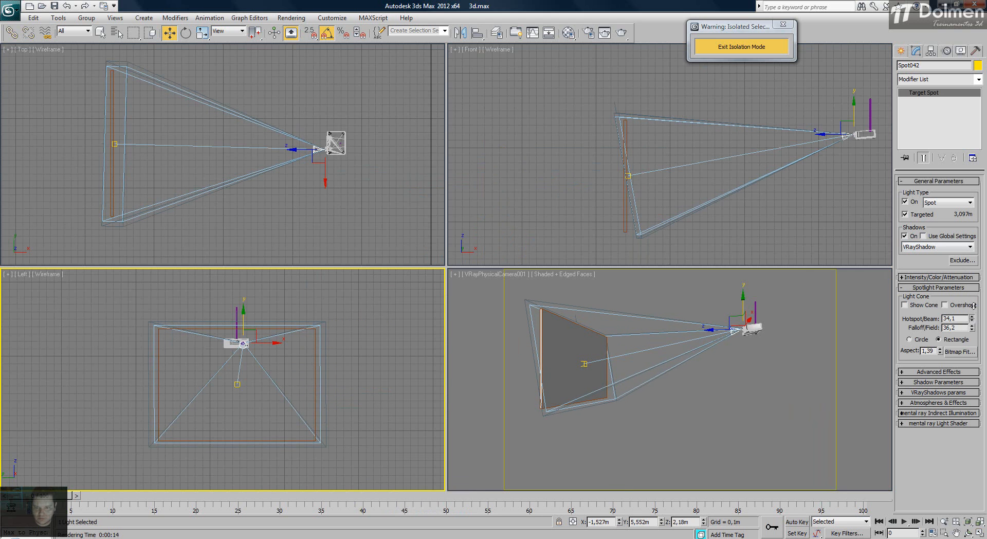
# Step: Exit isolation and test-render the camera view with the widened beam, closing the rendered frame
pyautogui.rightClick(733, 348)
pyautogui.click(734, 47)
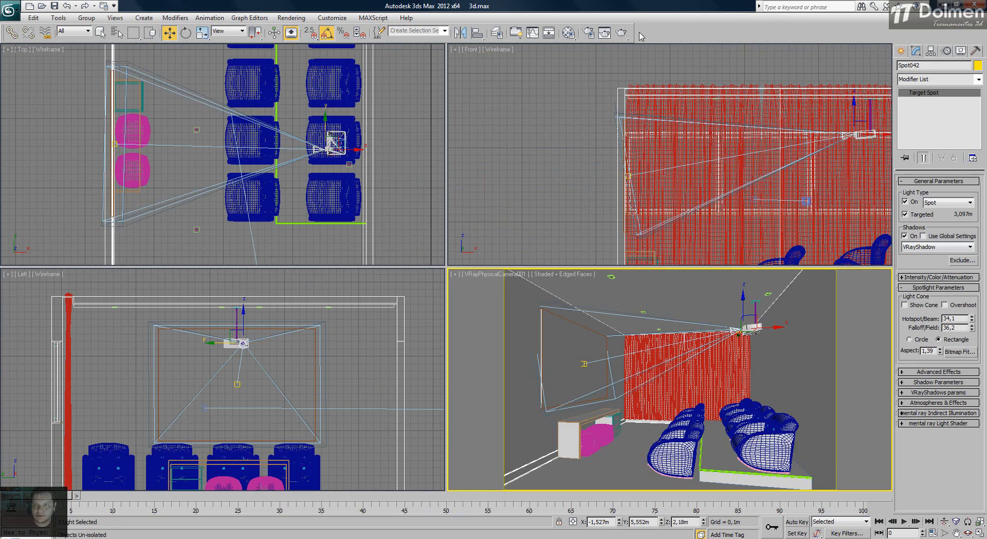
pyautogui.click(620, 34)
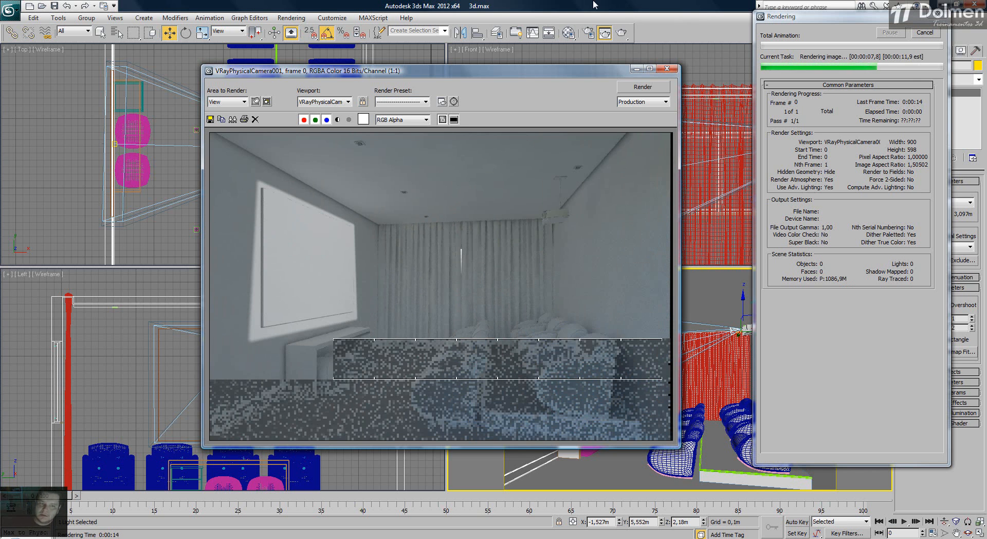
pyautogui.click(667, 69)
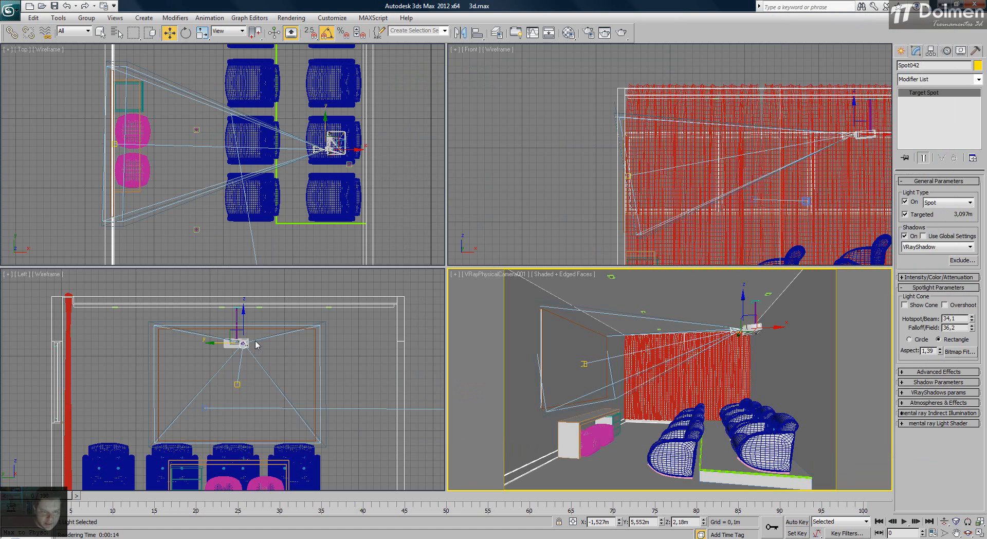
# Step: Narrow the spotlight's beam to hotspot 32.4 and falloff 34.4, checking an intermediate width with a test render of the camera view
pyautogui.moveTo(972, 319); pyautogui.dragTo(971, 335)
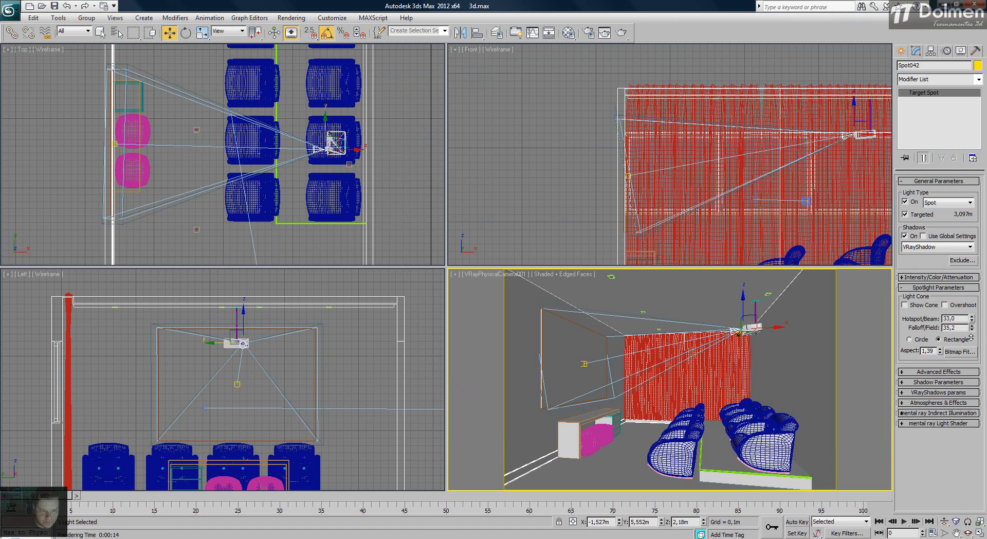
pyautogui.rightClick(650, 344)
pyautogui.click(622, 33)
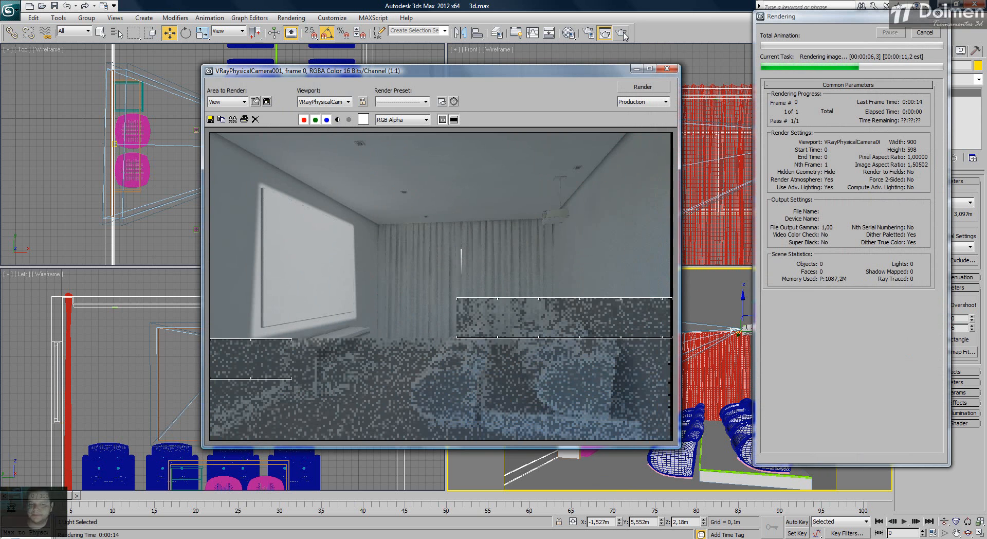
pyautogui.click(928, 33)
pyautogui.click(673, 70)
pyautogui.click(671, 69)
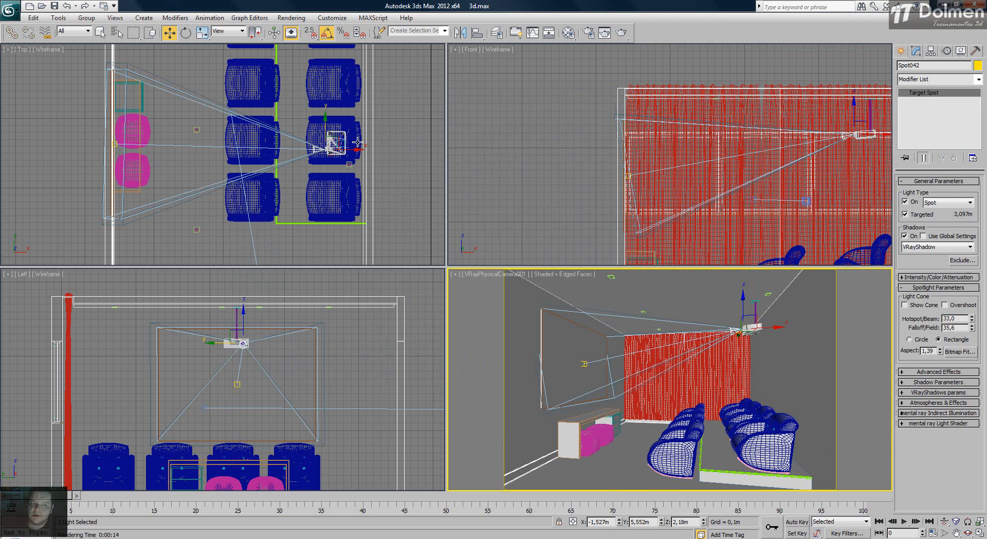
pyautogui.moveTo(973, 332); pyautogui.dragTo(972, 333)
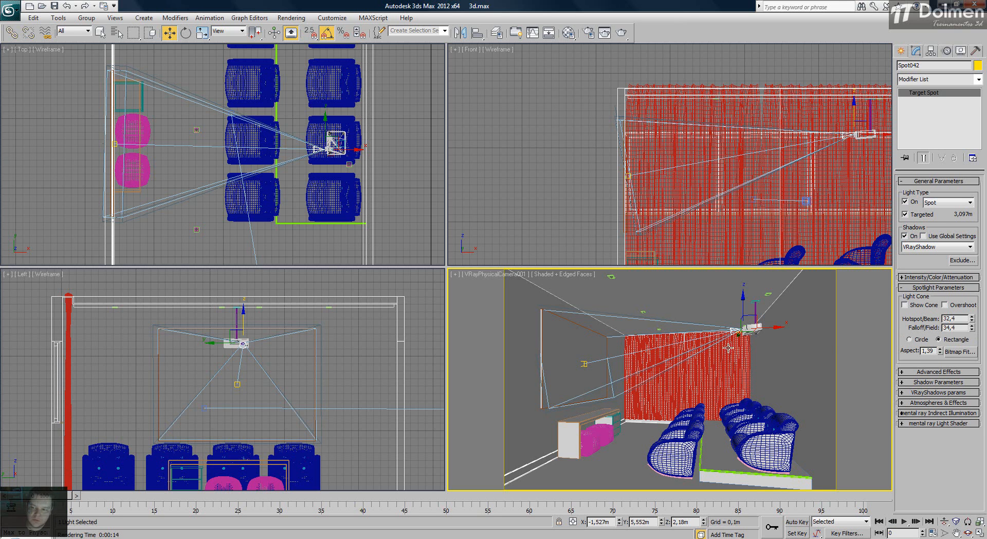
# Step: Assign the The-Hobbit-An-Unexpected-Journey image from C:\Aulas\Tutoriais\03 as a Bitmap projector map on the spotlight
pyautogui.click(928, 372)
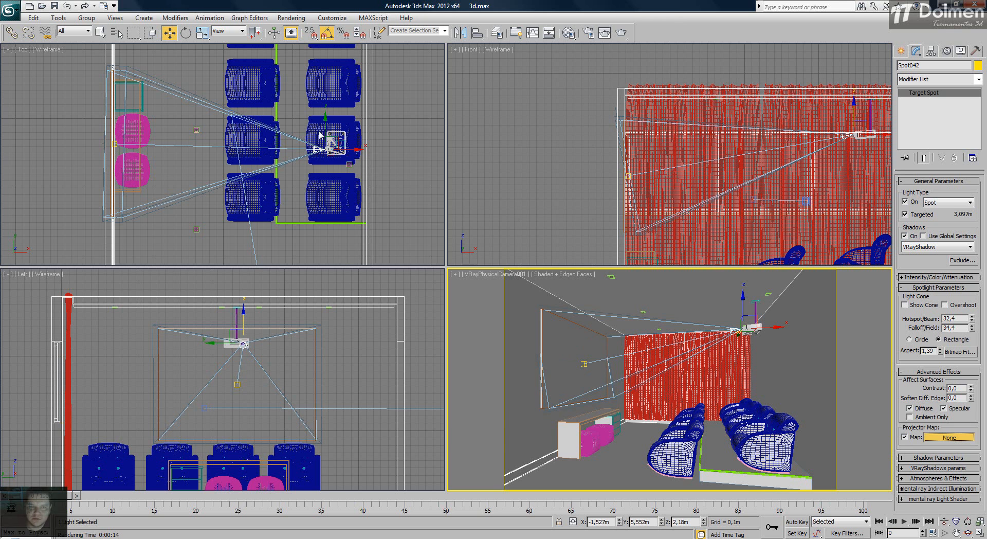
pyautogui.click(949, 437)
pyautogui.moveTo(464, 109); pyautogui.dragTo(592, 93)
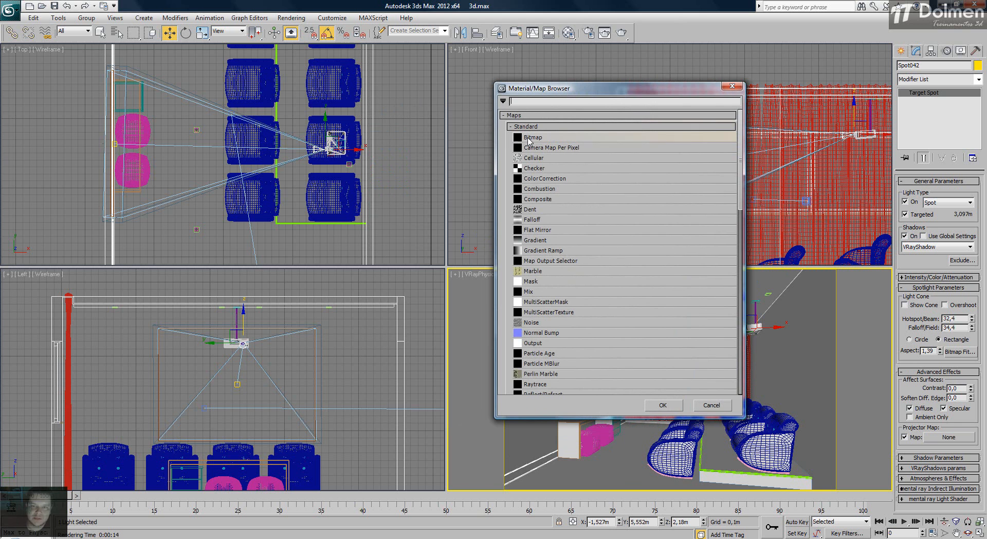
pyautogui.doubleClick(552, 138)
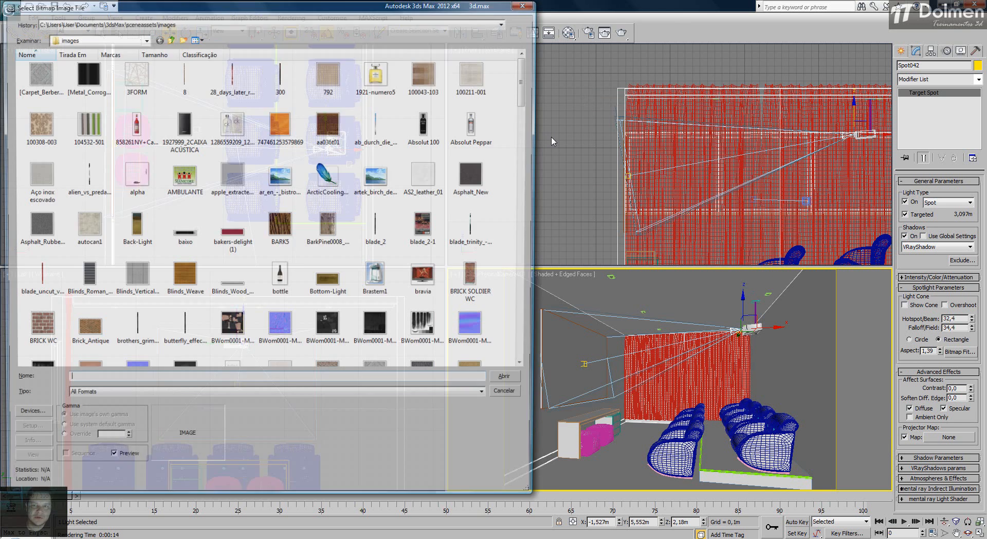
pyautogui.click(181, 24)
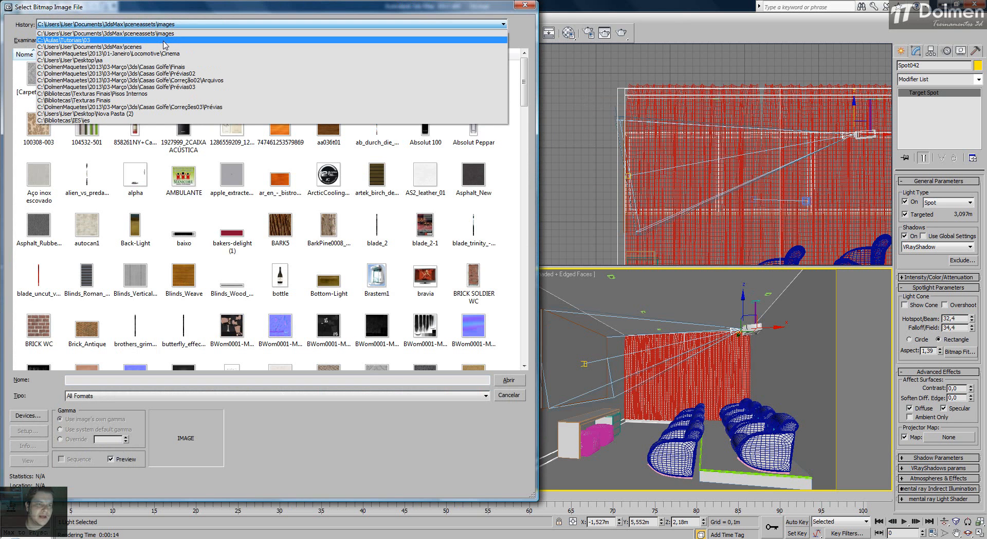
pyautogui.click(163, 40)
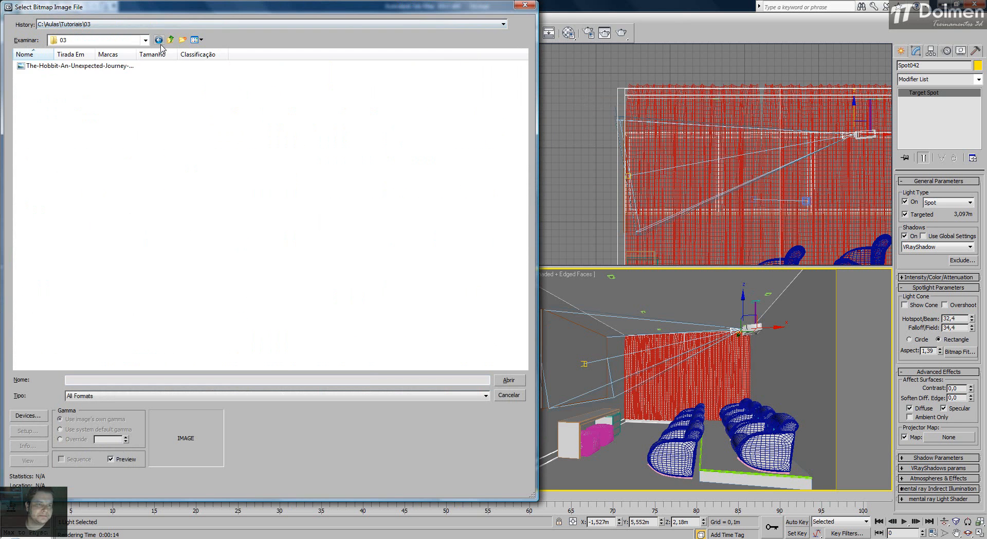
pyautogui.doubleClick(98, 67)
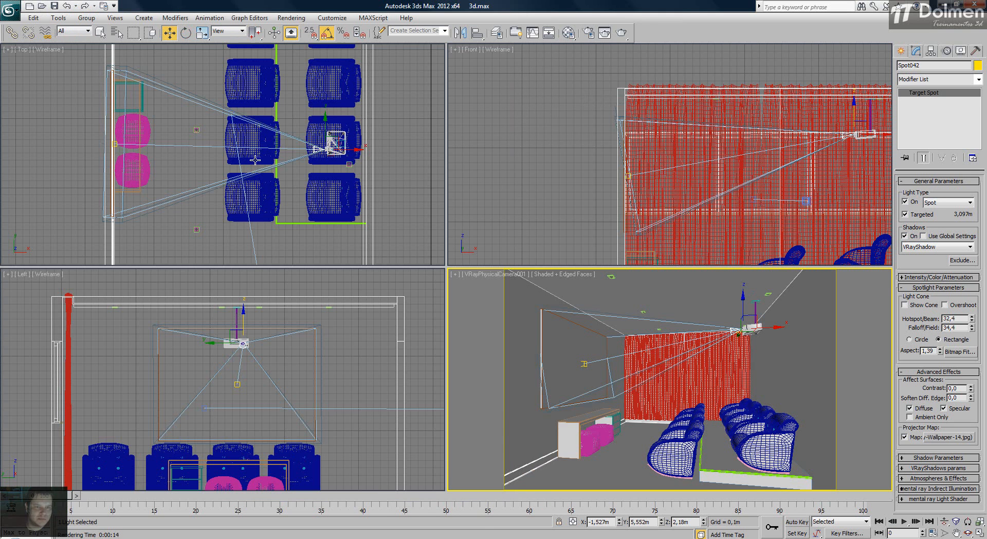
# Step: Check the Cinema reference image in Windows Photo Gallery and test-render the camera view with the projector map, closing the rendered frame
pyautogui.hotkey('alt', 'Tab')
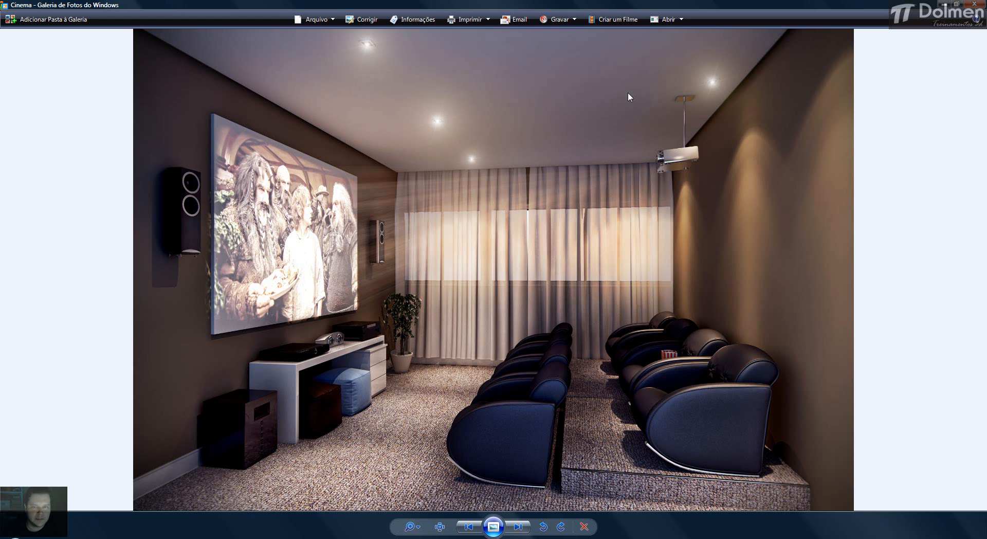
pyautogui.hotkey('alt', 'Tab')
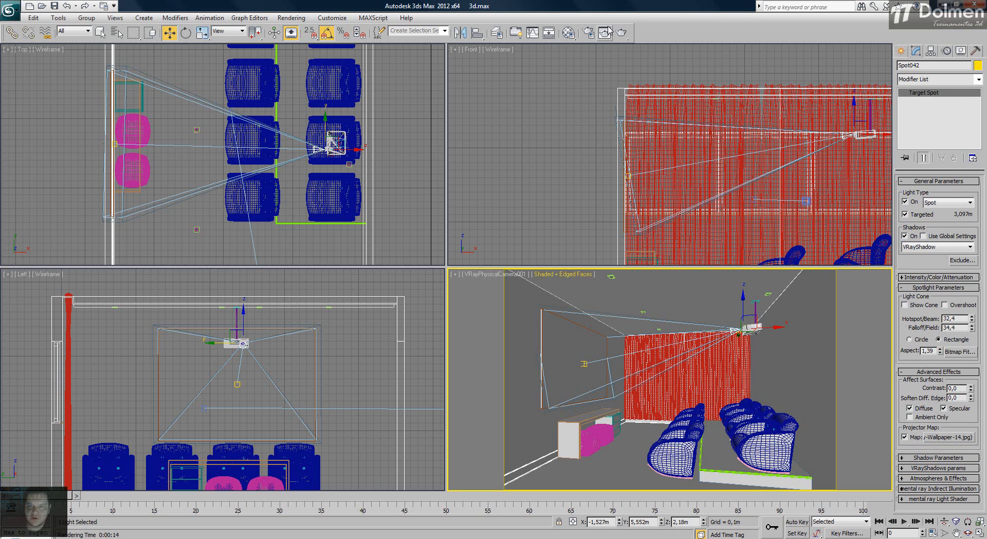
pyautogui.click(621, 33)
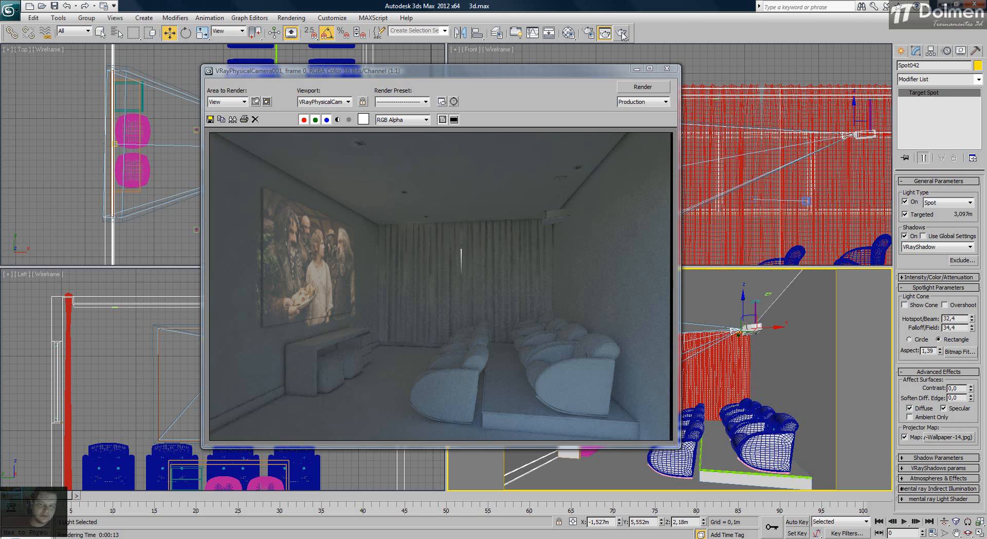
pyautogui.click(671, 71)
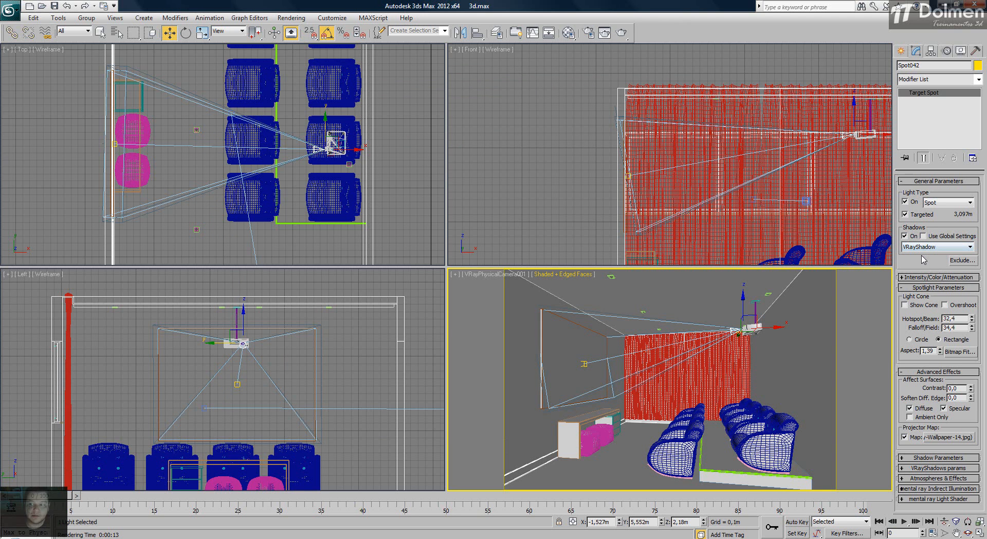
# Step: Set the spotlight's intensity multiplier to 3.0 and test-render the camera view
pyautogui.click(918, 278)
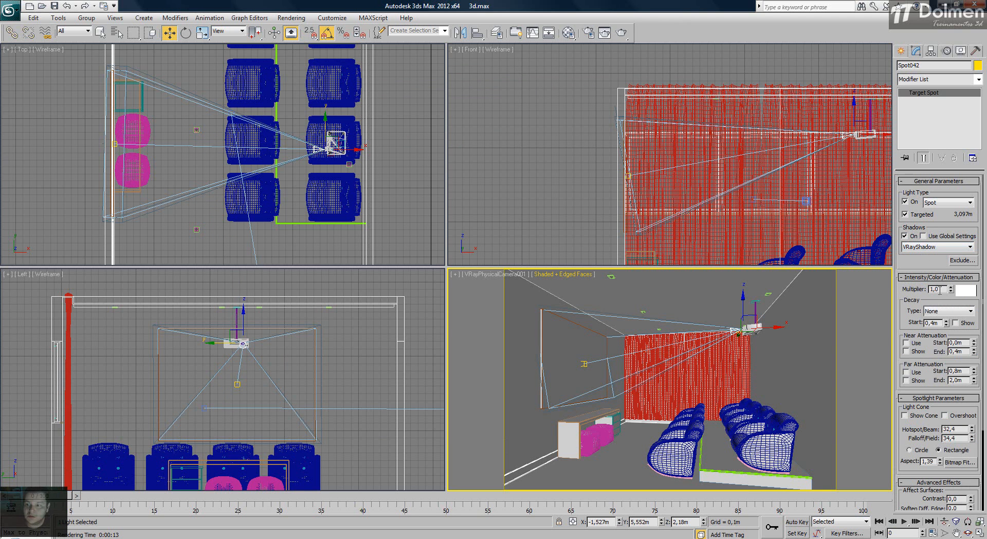
pyautogui.write('3')
pyautogui.press('Return')
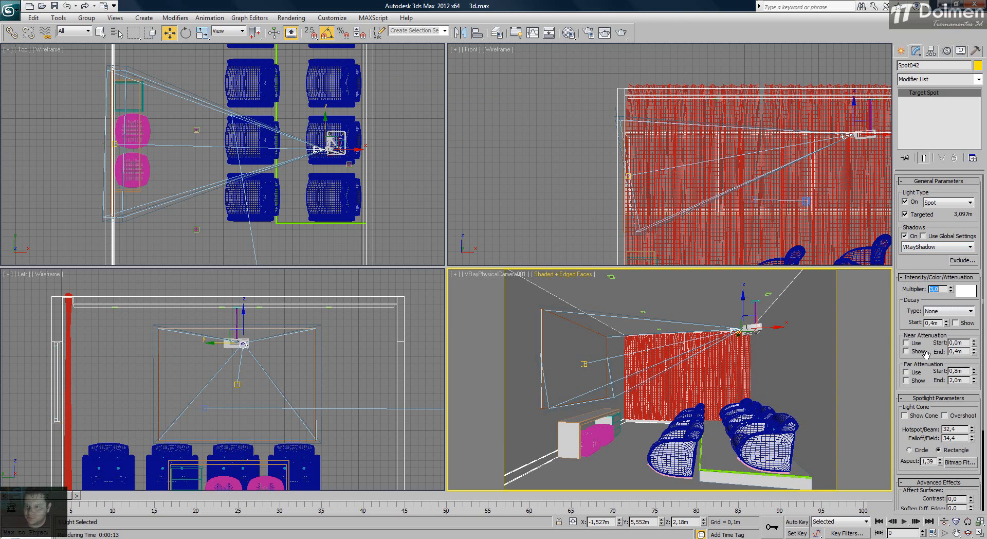
pyautogui.click(622, 33)
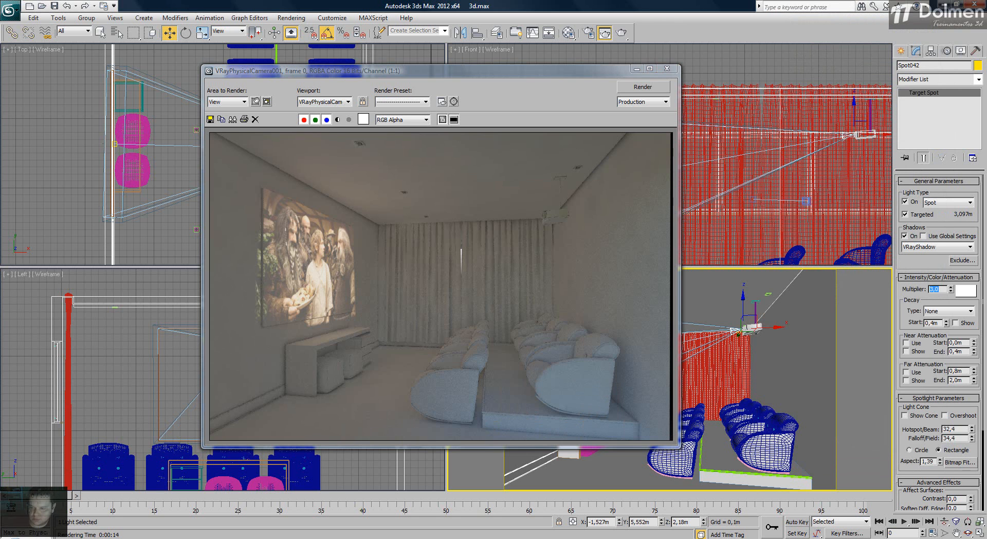
# Step: Set the spotlight's multiplier to 10.0, re-render the camera view, and widen the rendered frame window
pyautogui.write('10')
pyautogui.click(646, 88)
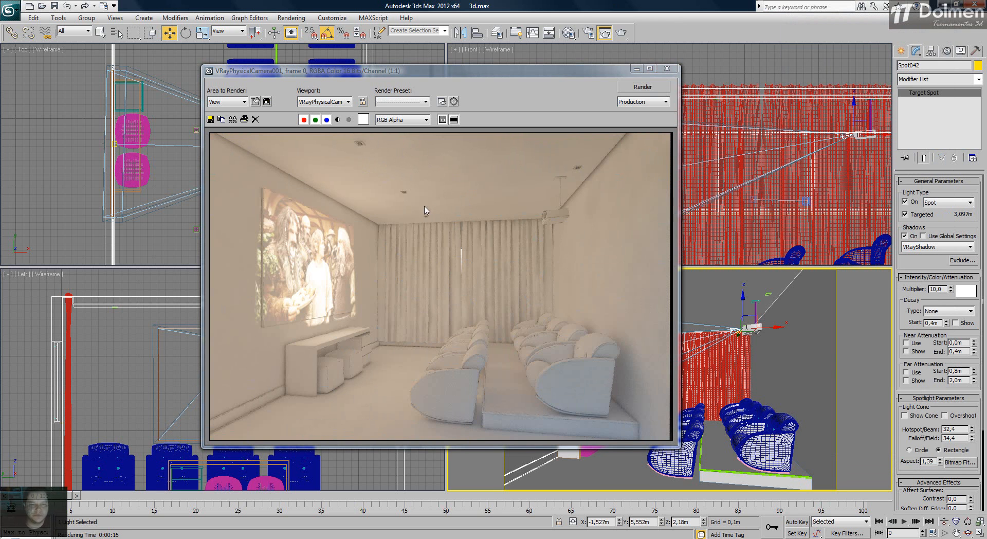
pyautogui.click(316, 264)
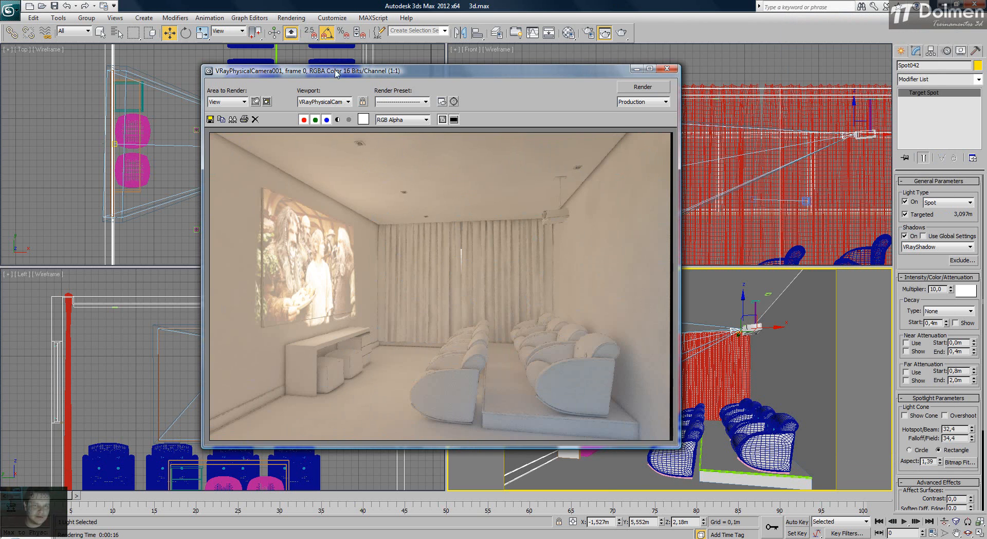
pyautogui.moveTo(338, 72); pyautogui.dragTo(338, 50)
pyautogui.moveTo(678, 246); pyautogui.dragTo(846, 247)
# Step: Compare the brightness of the projected picture in the reference image with the test render up close, closing the rendered frame
pyautogui.scroll(1, 386, 242)
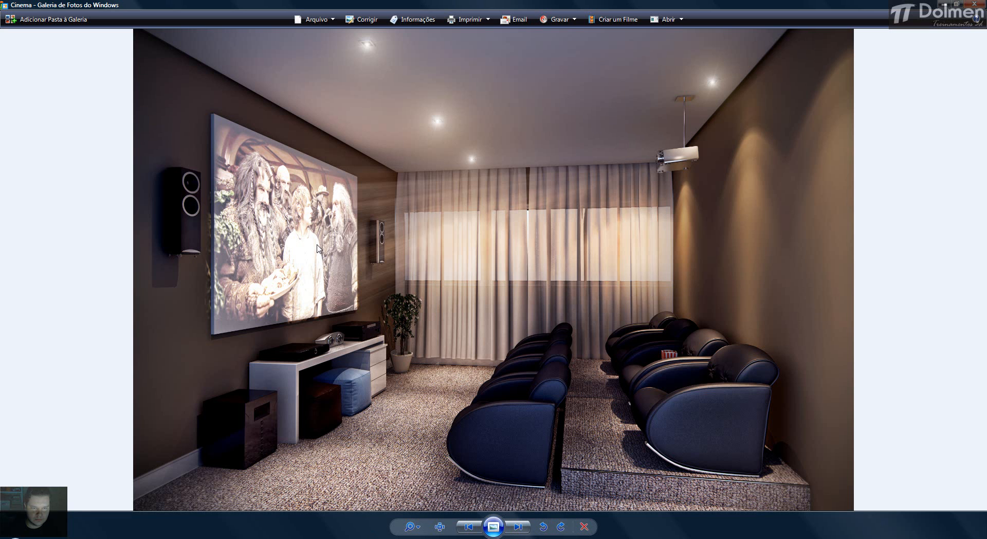
pyautogui.scroll(1, 318, 248)
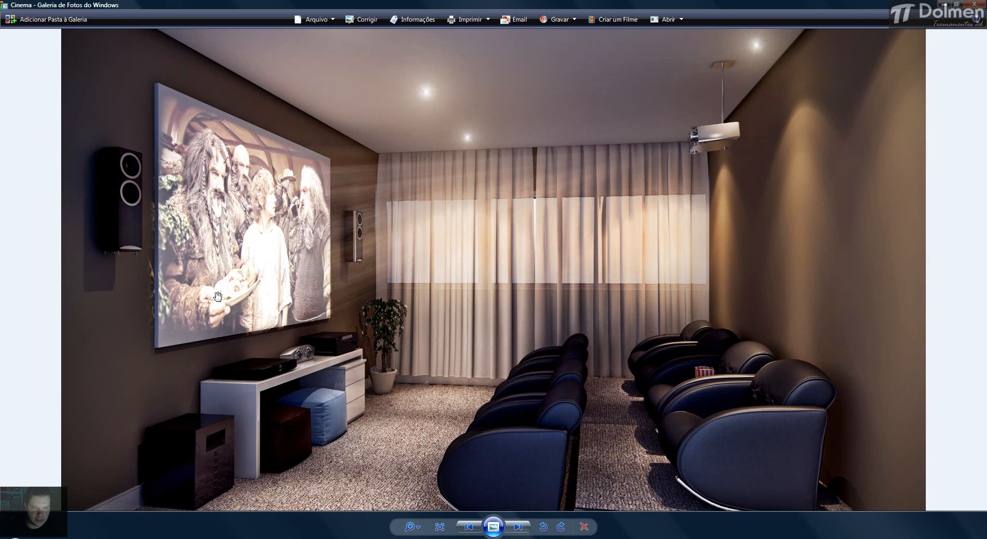
pyautogui.scroll(3, 211, 278)
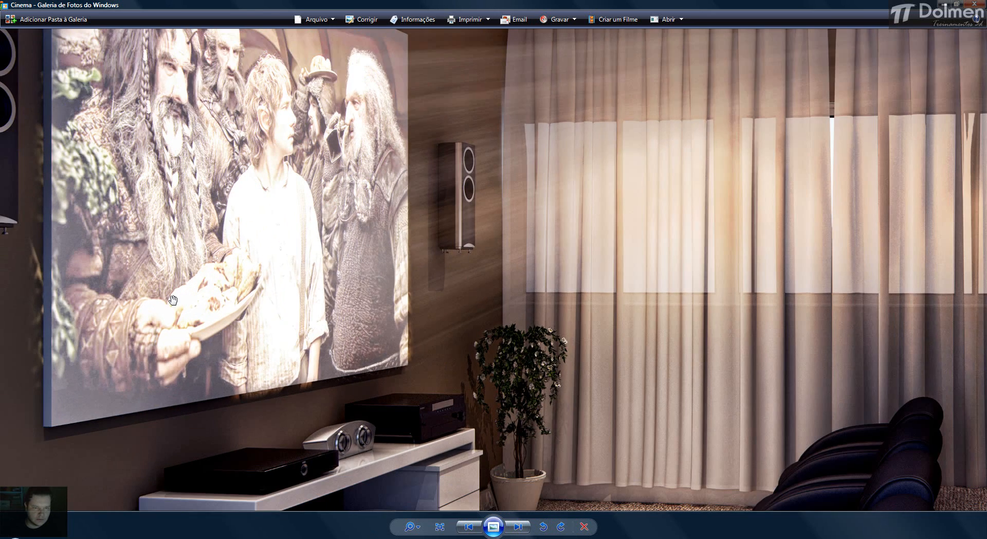
pyautogui.scroll(2, 174, 300)
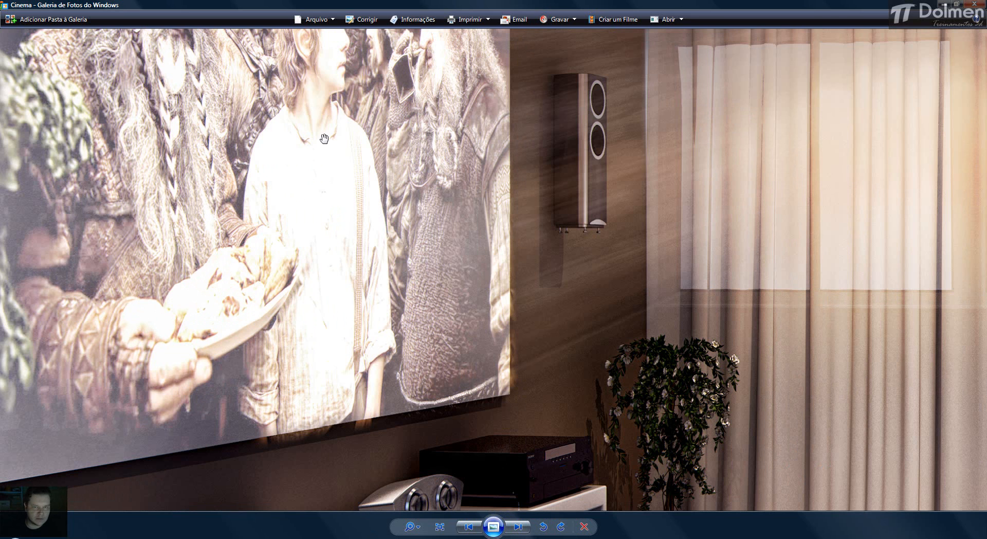
pyautogui.click(944, 4)
pyautogui.scroll(2, 420, 259)
pyautogui.moveTo(405, 308); pyautogui.dragTo(428, 278, button='middle')
pyautogui.scroll(-1, 432, 273)
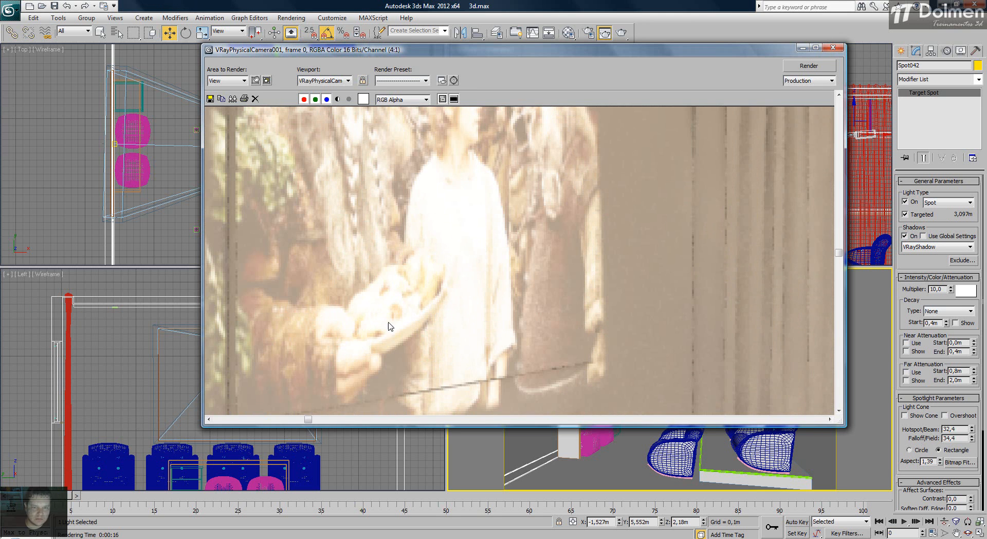
pyautogui.scroll(-1, 435, 318)
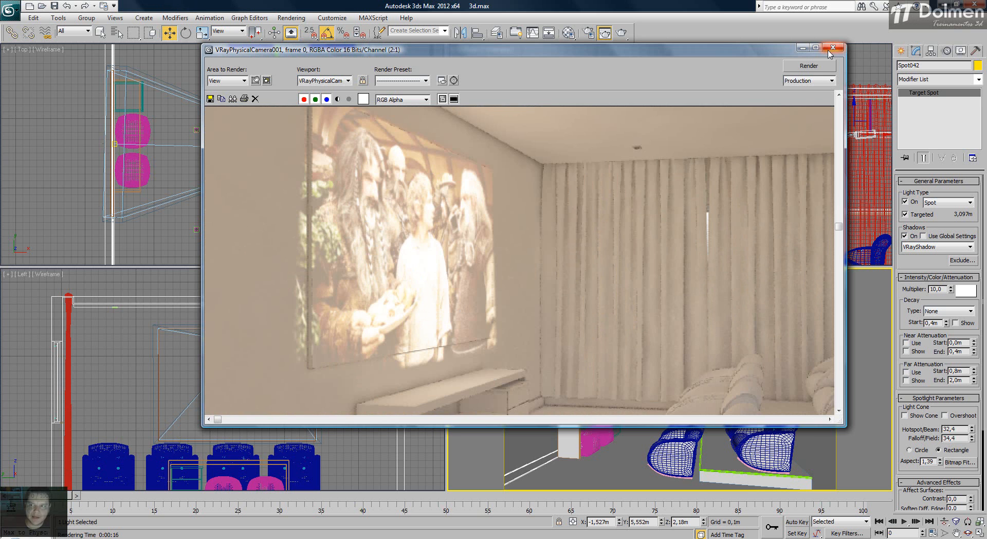
pyautogui.scroll(-1, 638, 194)
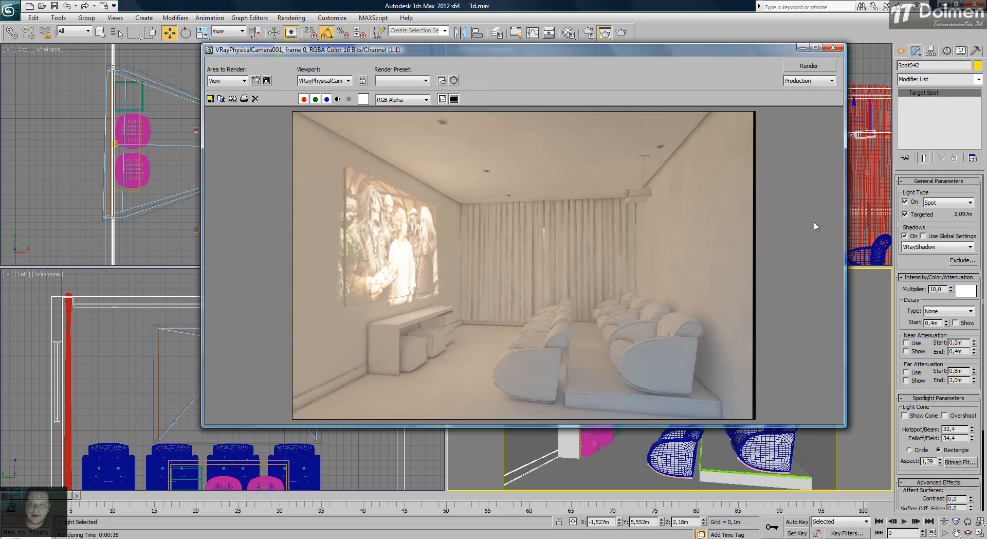
pyautogui.moveTo(844, 213); pyautogui.dragTo(686, 203)
pyautogui.click(672, 48)
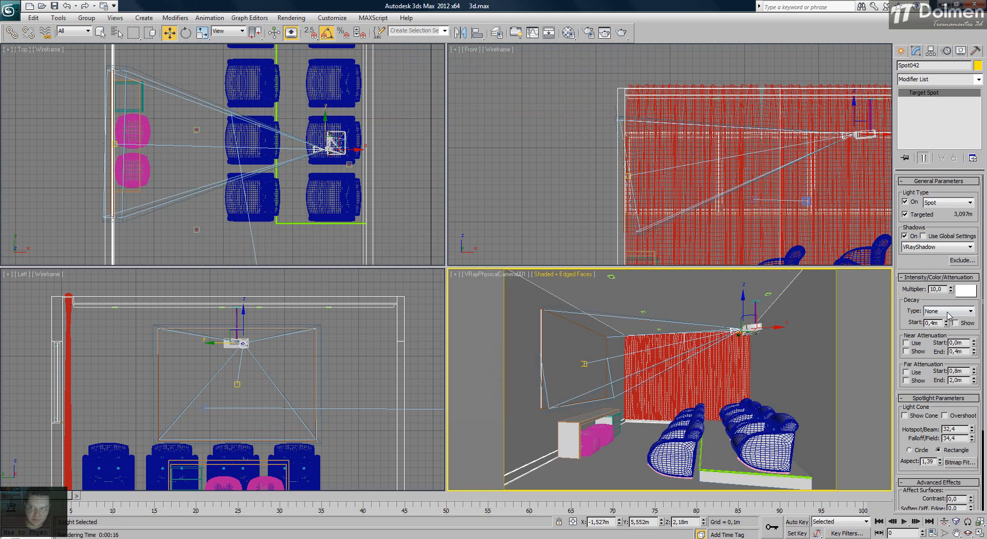
# Step: Set the spotlight's multiplier to 5 and test-render the camera view, inspecting the projected picture
pyautogui.write('5')
pyautogui.press('Return')
pyautogui.click(621, 33)
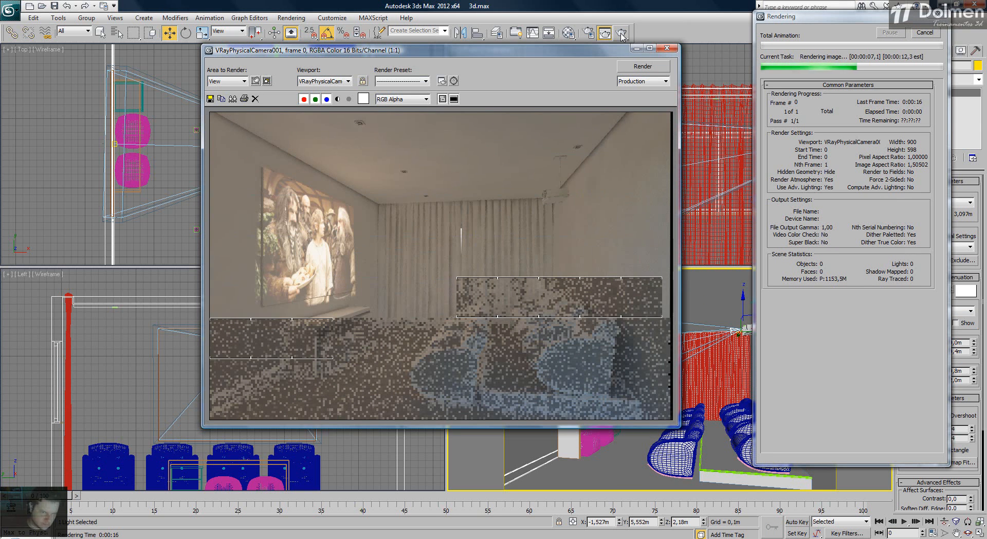
pyautogui.scroll(1, 297, 281)
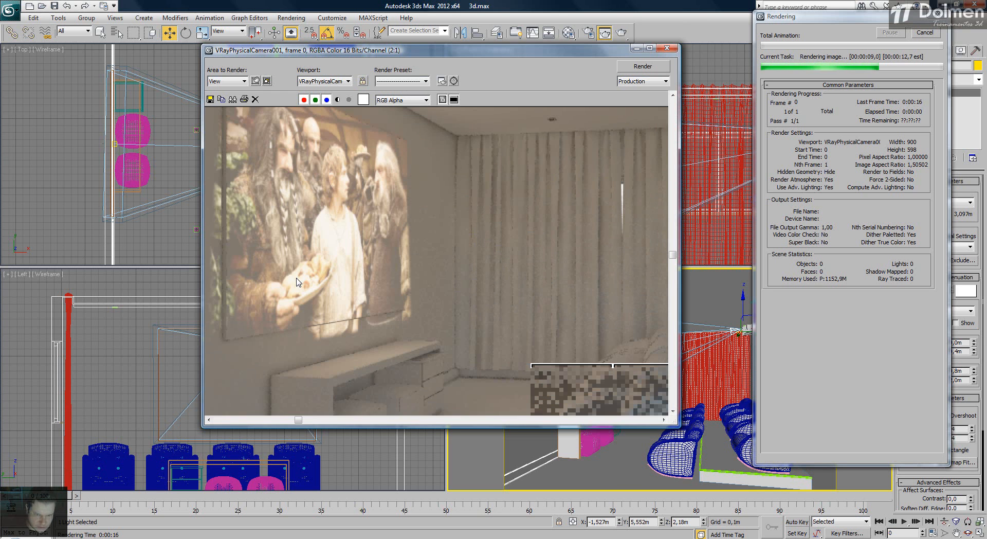
# Step: Inspect the projected picture in the test render and lower the spotlight's intensity multiplier to 3
pyautogui.scroll(1, 298, 281)
pyautogui.scroll(-1, 418, 223)
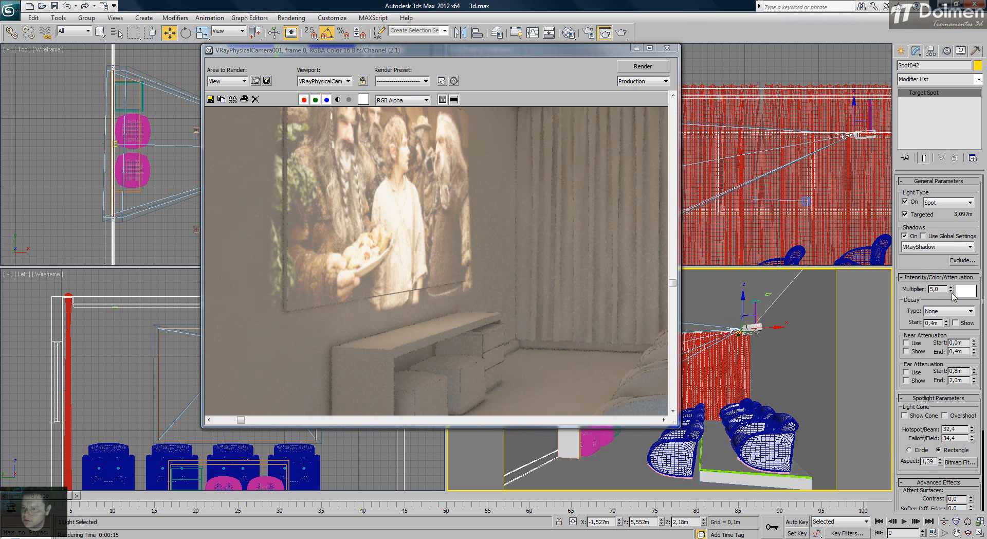
pyautogui.write('4')
pyautogui.press('Return')
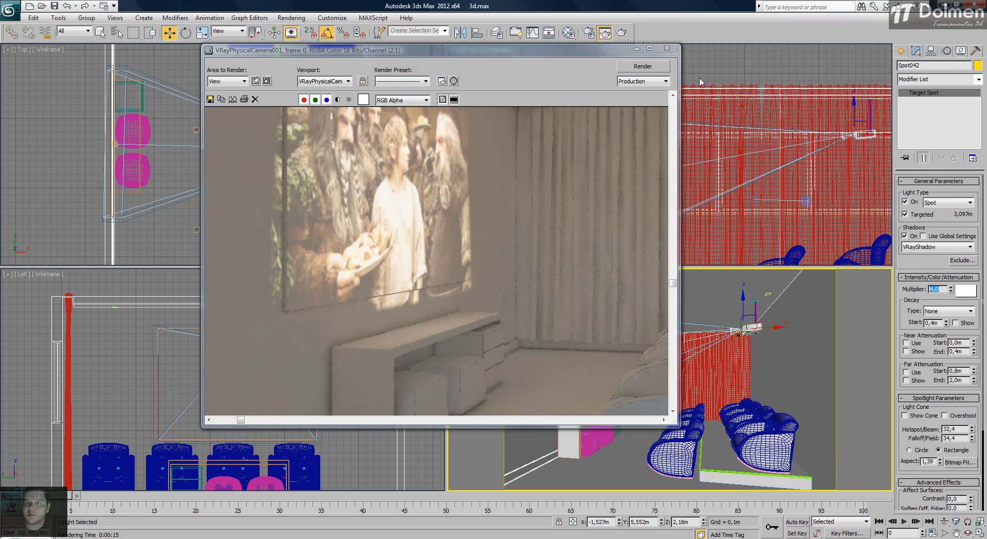
pyautogui.write('3')
pyautogui.press('Return')
pyautogui.scroll(-2, 557, 190)
pyautogui.click(556, 190)
pyautogui.scroll(-1, 552, 190)
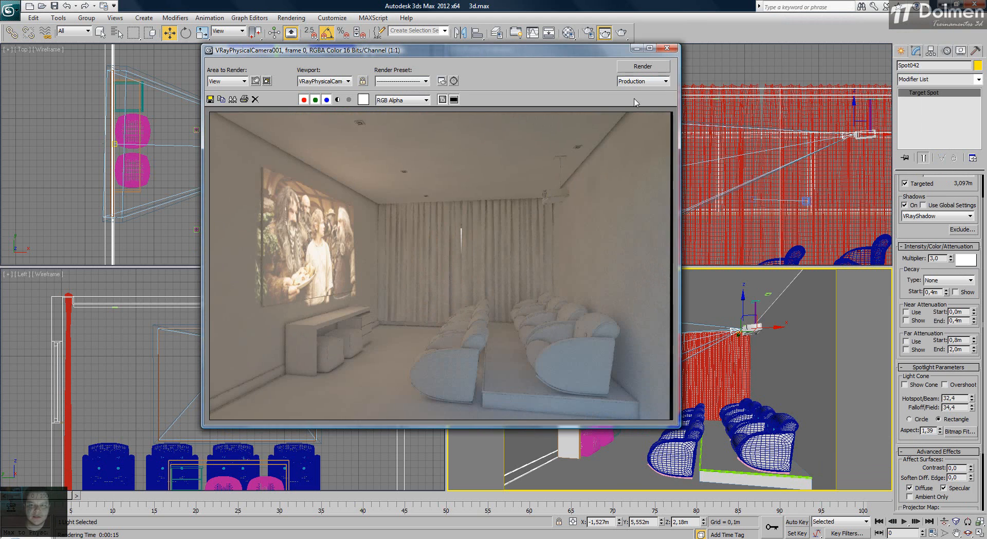
# Step: Set the spotlight's multiplier to 4 and its contrast to 2, and test-render the camera view to inspect the projected picture
pyautogui.click(667, 48)
pyautogui.doubleClick(936, 258)
pyautogui.write('4')
pyautogui.press('Return')
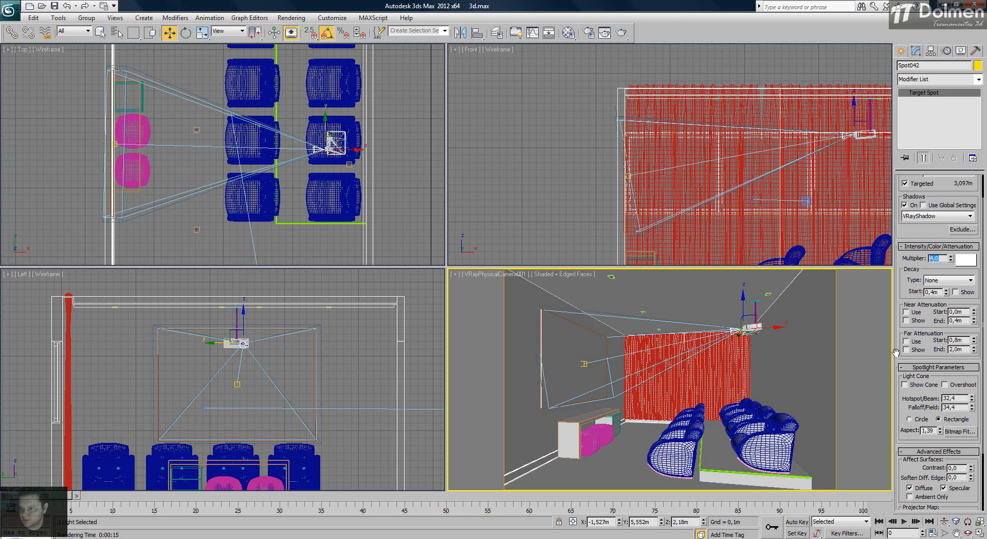
pyautogui.moveTo(899, 352); pyautogui.dragTo(913, 247)
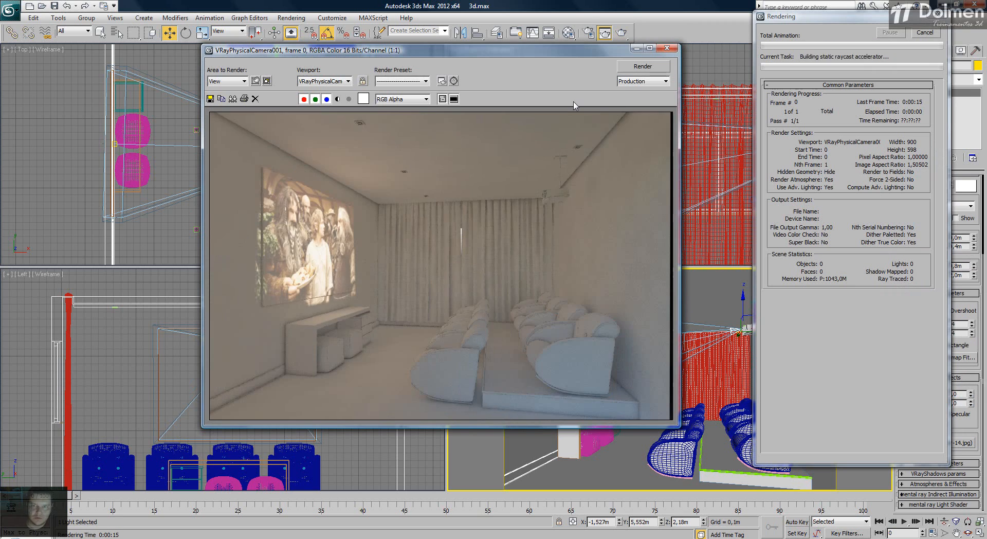
pyautogui.click(621, 33)
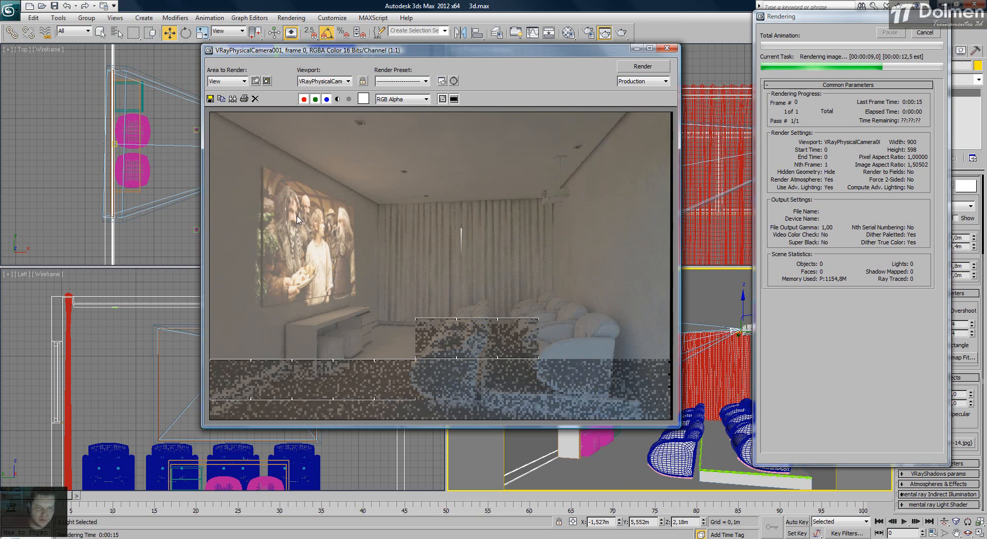
pyautogui.scroll(1, 293, 267)
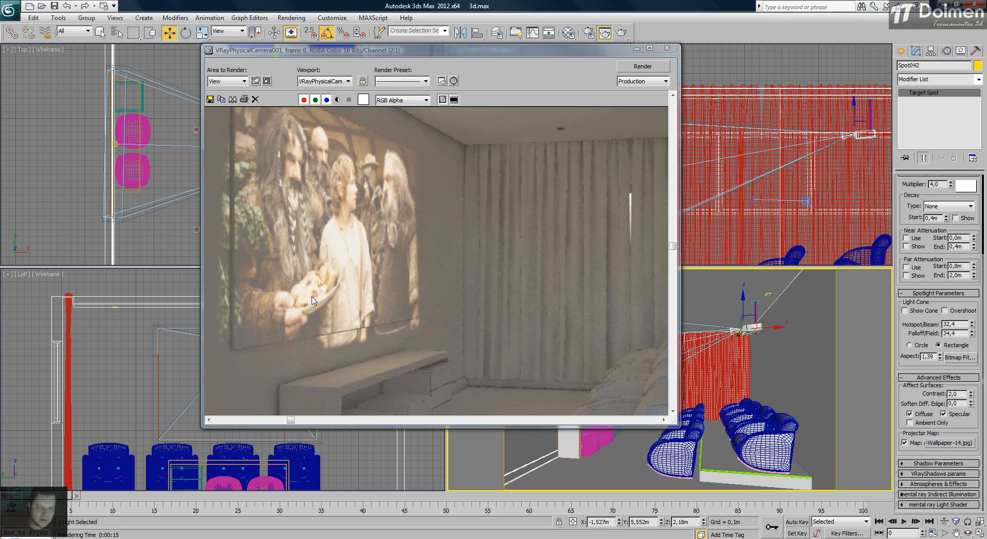
pyautogui.scroll(-1, 423, 254)
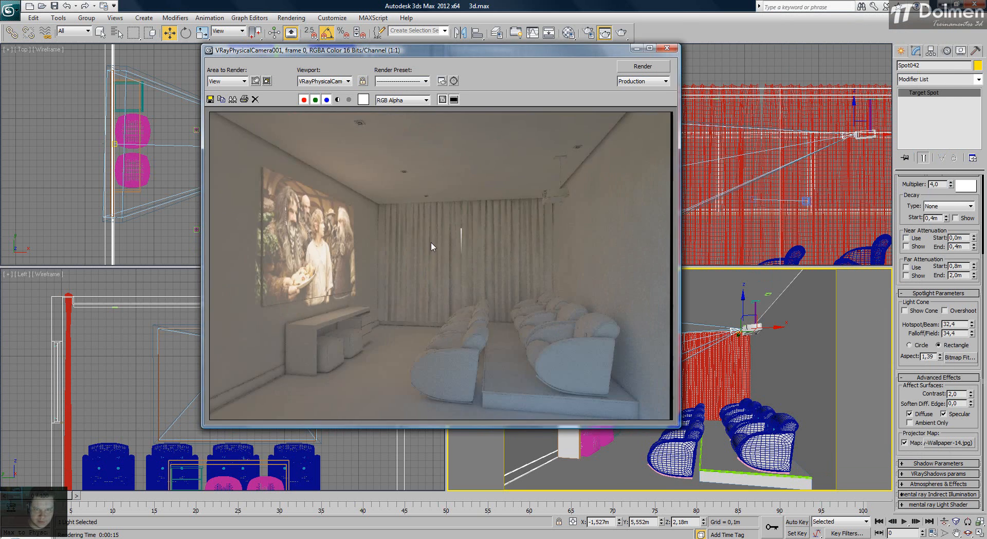
# Step: Test-render the camera view with a much higher spotlight contrast, close the rendered frame, and set the contrast to 3
pyautogui.click(667, 47)
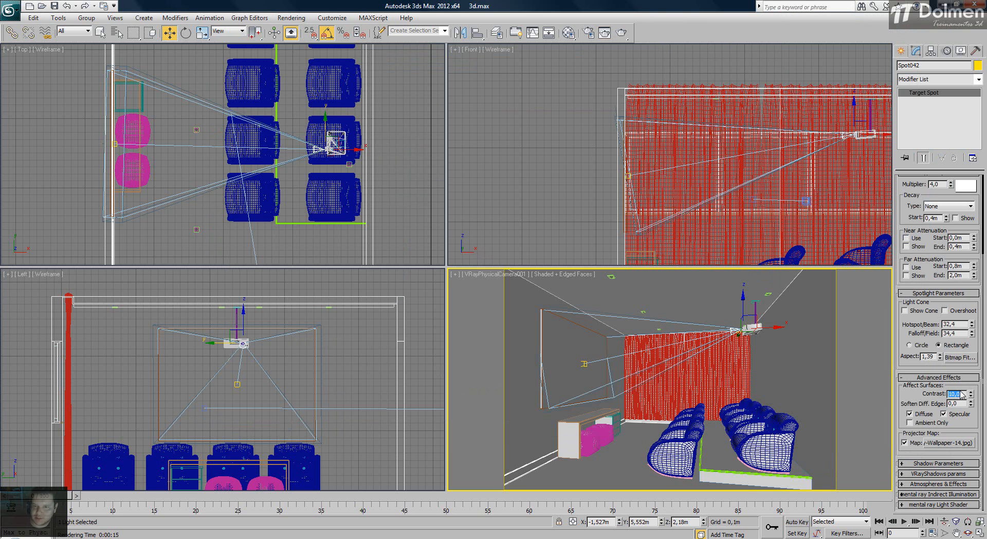
pyautogui.click(621, 34)
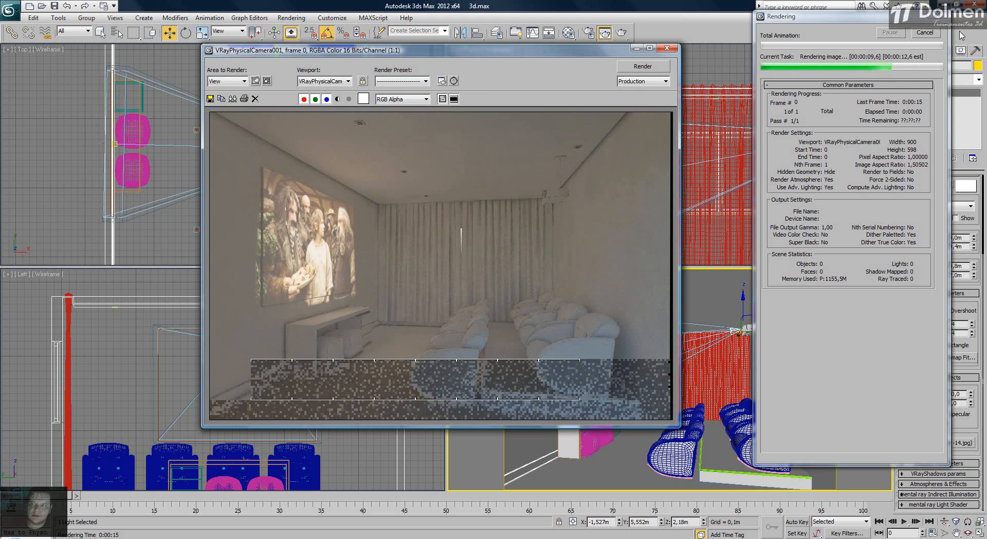
pyautogui.click(924, 33)
pyautogui.click(666, 48)
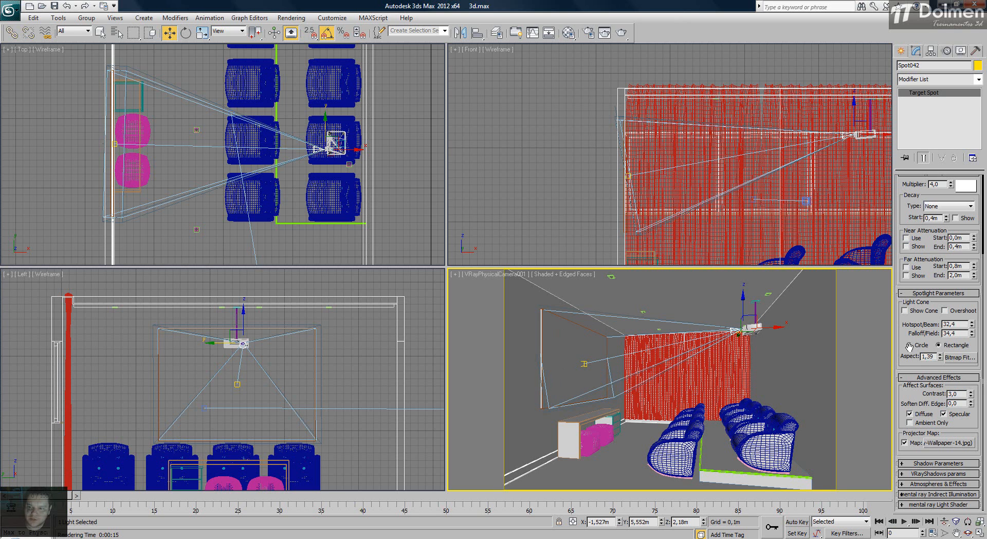
# Step: Add a new Volume Light effect to the spotlight's atmospheres and effects
pyautogui.click(955, 484)
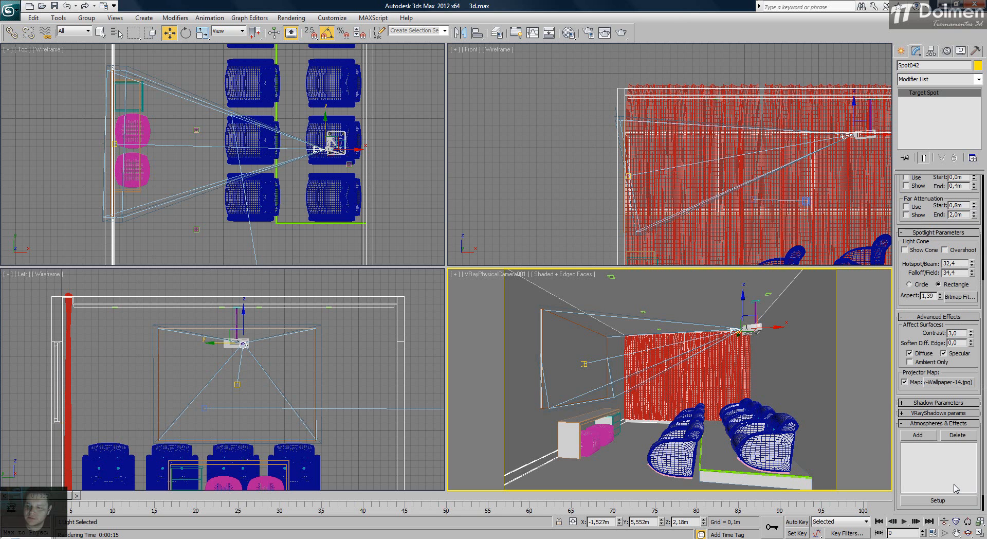
pyautogui.click(918, 436)
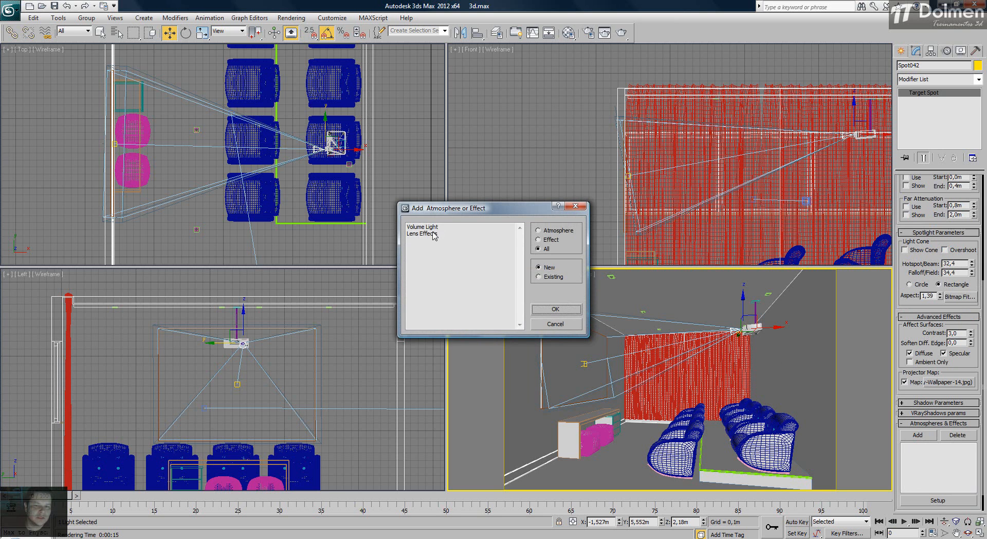
pyautogui.click(415, 227)
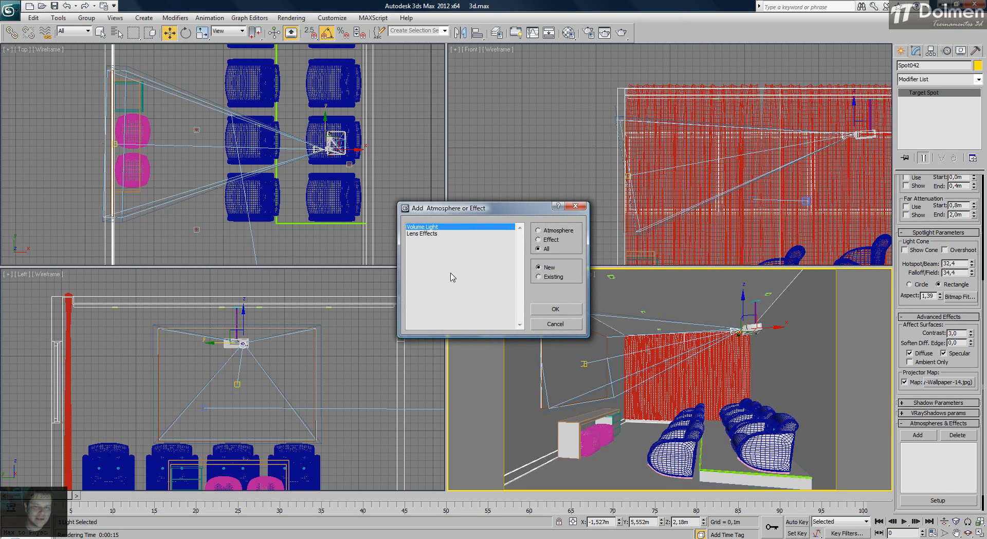
pyautogui.click(555, 310)
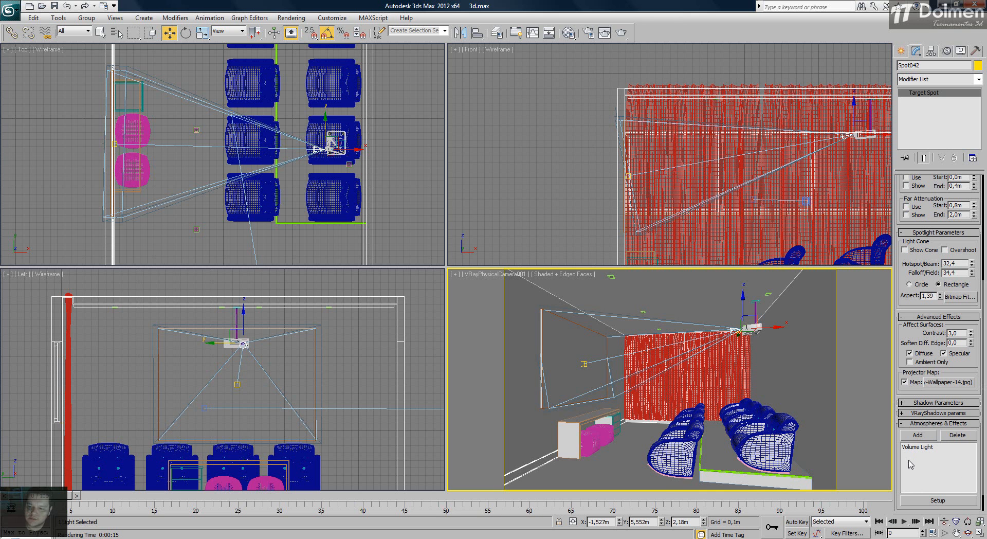
# Step: Turn off the spotlight's shadows, test-rendering the camera view before and after the change
pyautogui.rightClick(561, 384)
pyautogui.click(621, 33)
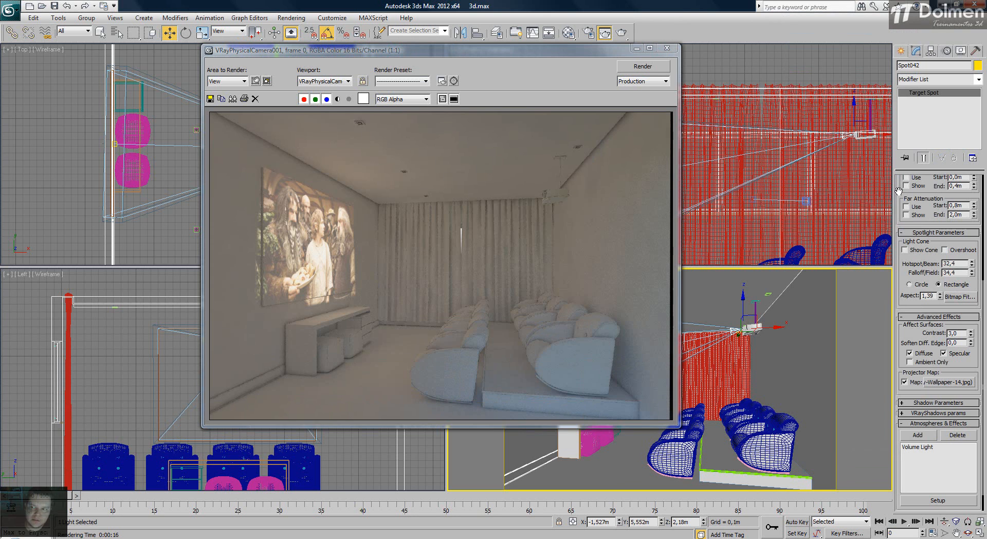
pyautogui.moveTo(930, 197); pyautogui.dragTo(931, 375)
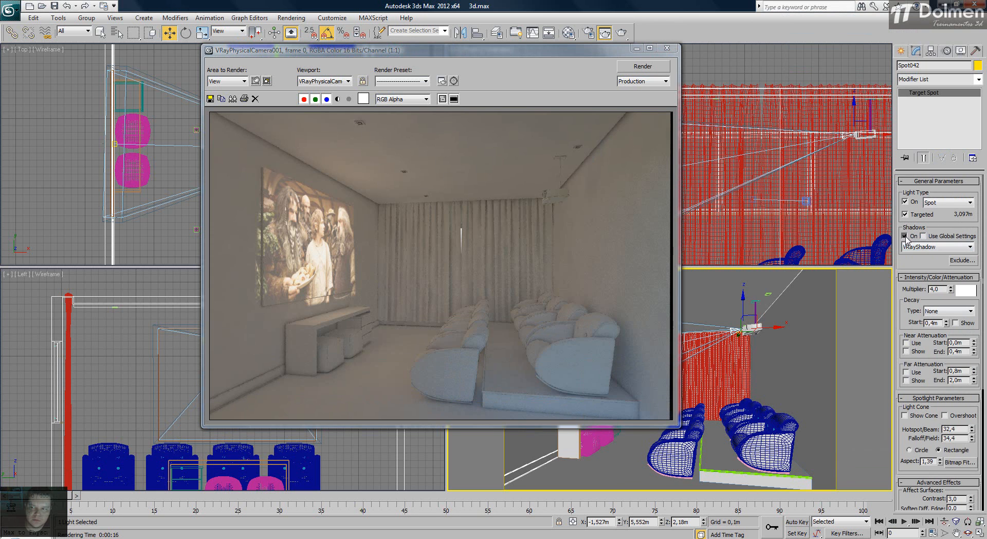
pyautogui.click(633, 67)
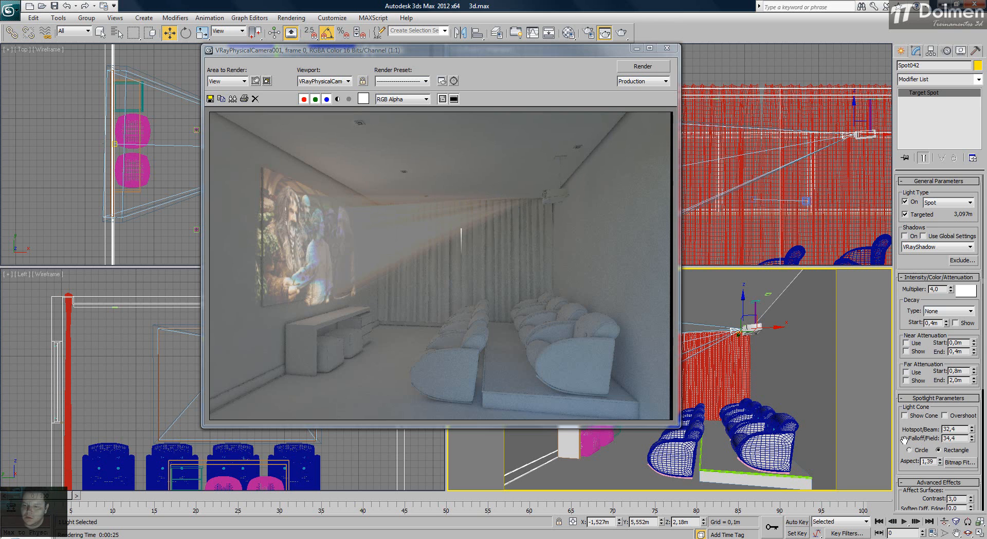
# Step: Open the Volume Light's setup and delete both Volume Light entries from the scene's atmosphere effects
pyautogui.moveTo(904, 438); pyautogui.dragTo(909, 230)
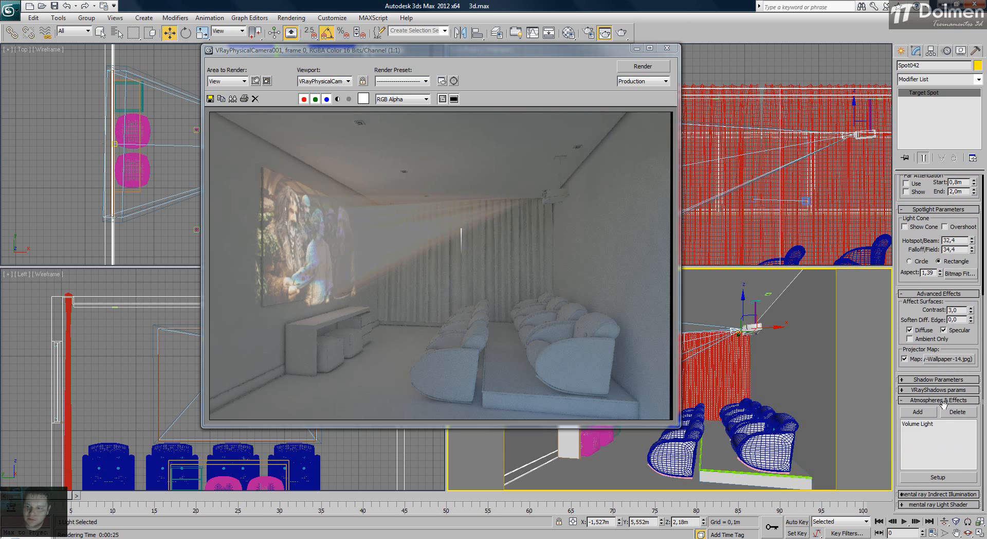
pyautogui.click(929, 427)
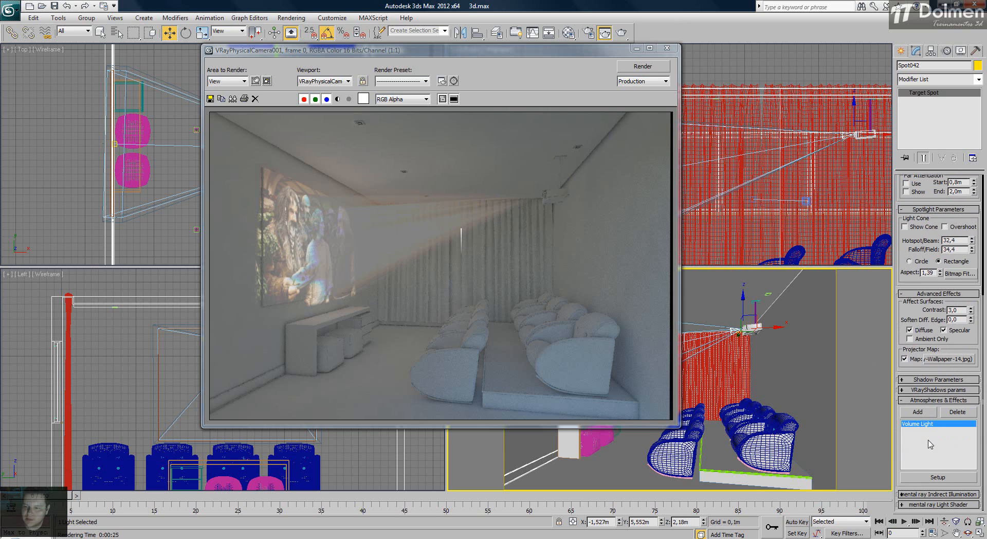
pyautogui.click(950, 479)
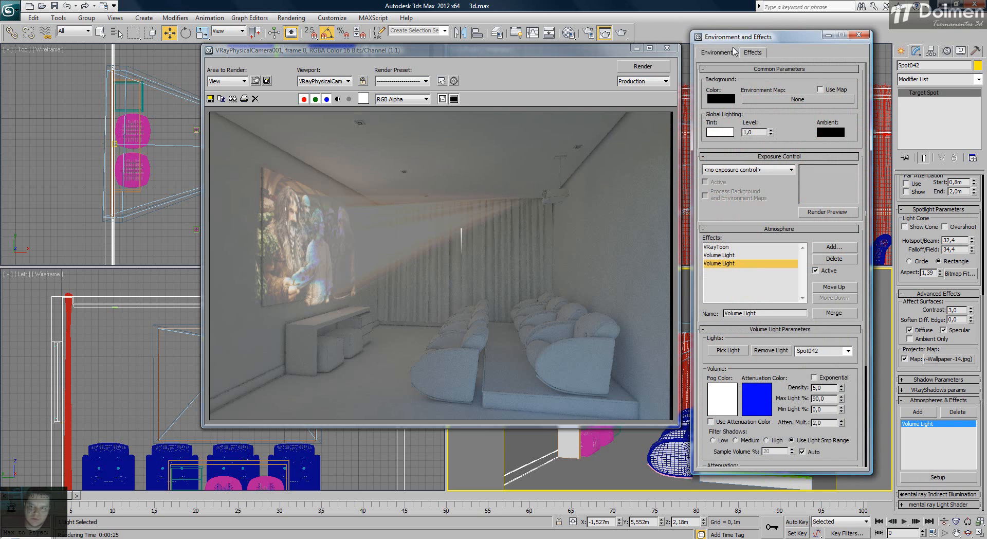
pyautogui.click(730, 256)
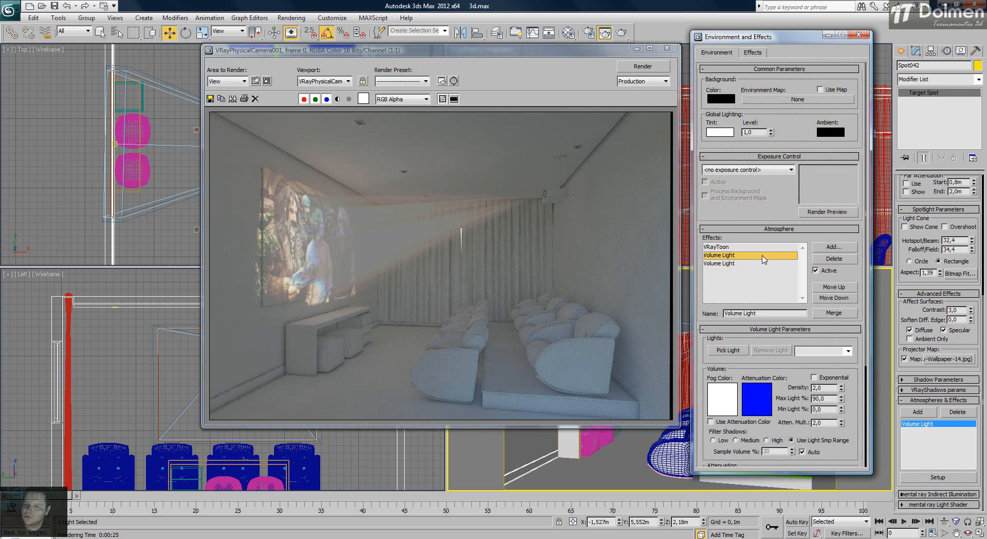
pyautogui.click(833, 259)
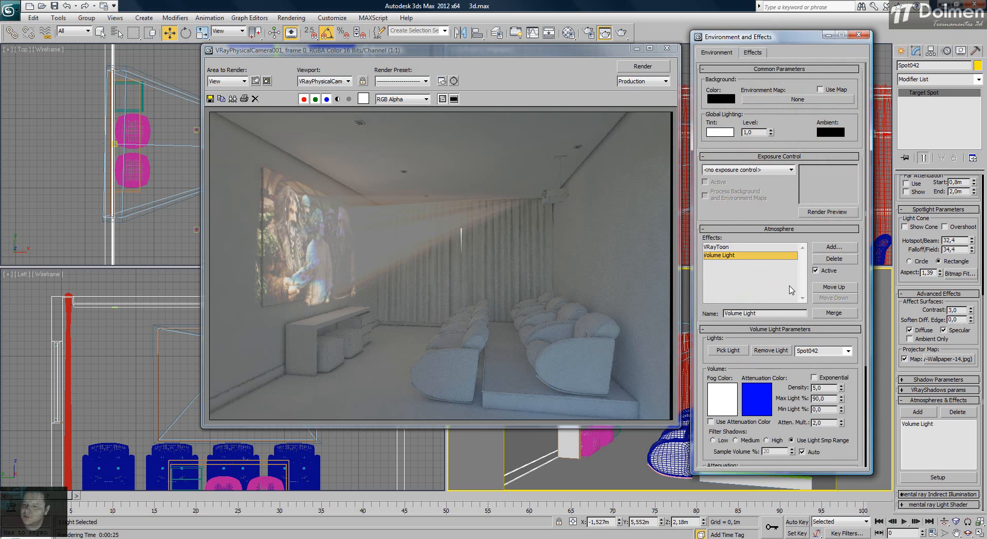
pyautogui.moveTo(795, 40); pyautogui.dragTo(802, 3)
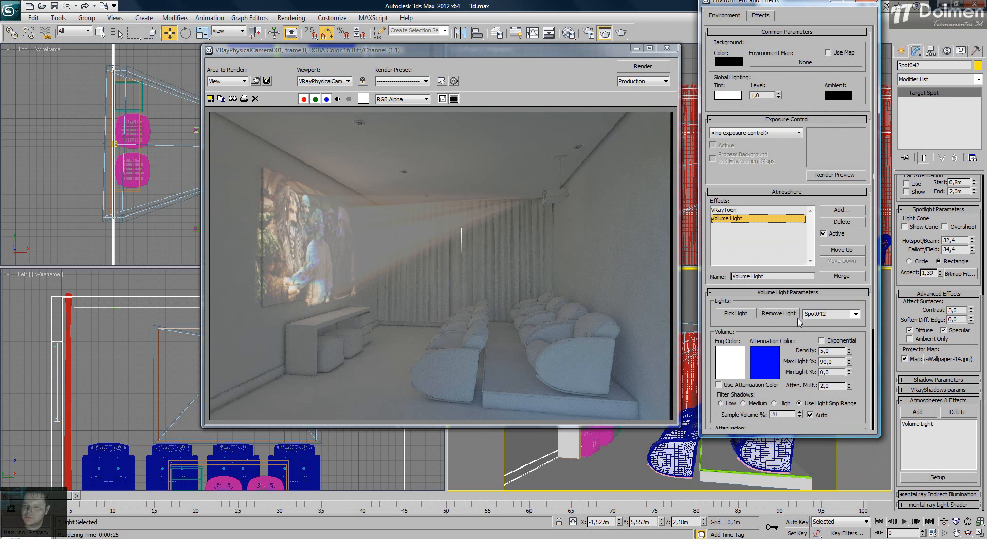
pyautogui.click(837, 221)
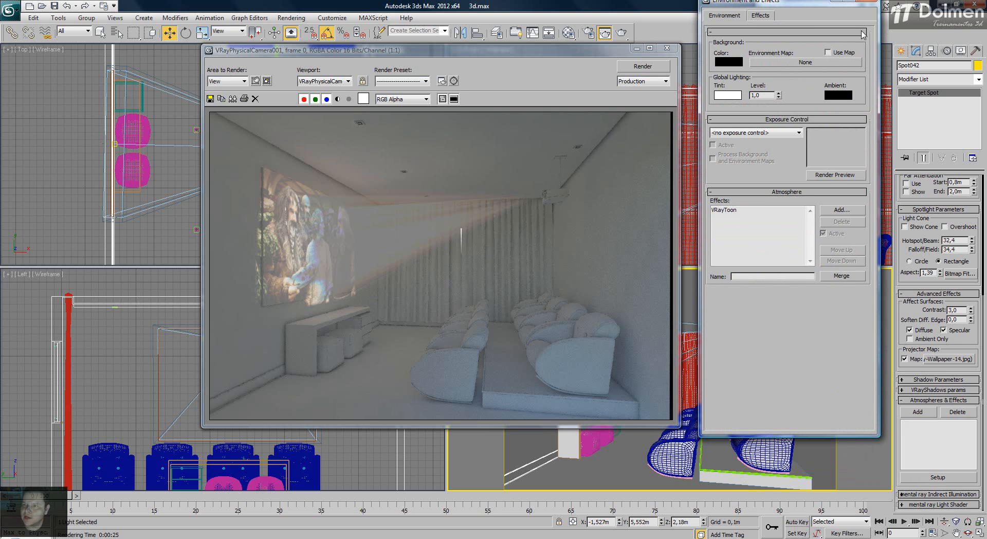
pyautogui.click(868, 2)
# Step: Add a fresh Volume Light effect to the spotlight and open its setup
pyautogui.click(917, 411)
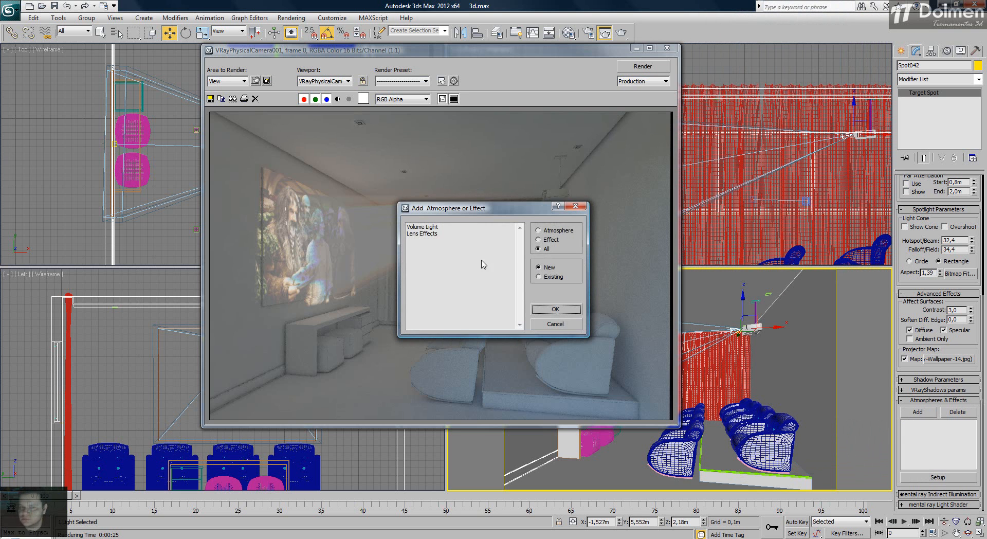
pyautogui.doubleClick(423, 227)
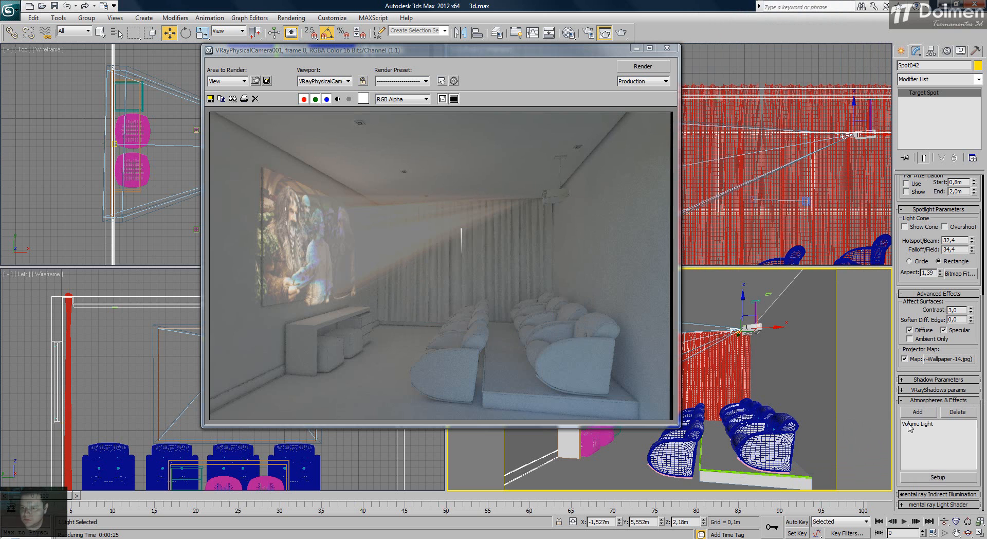
pyautogui.click(909, 425)
pyautogui.click(929, 477)
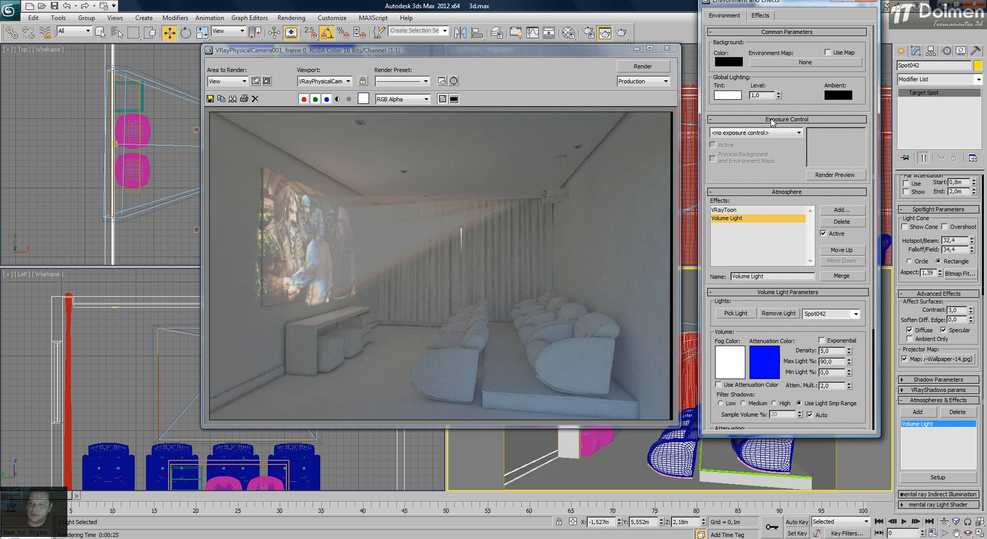
# Step: Remove the spotlight from the Volume Light's assigned lights and pick it again in the top view, closing the rendered frame
pyautogui.click(790, 314)
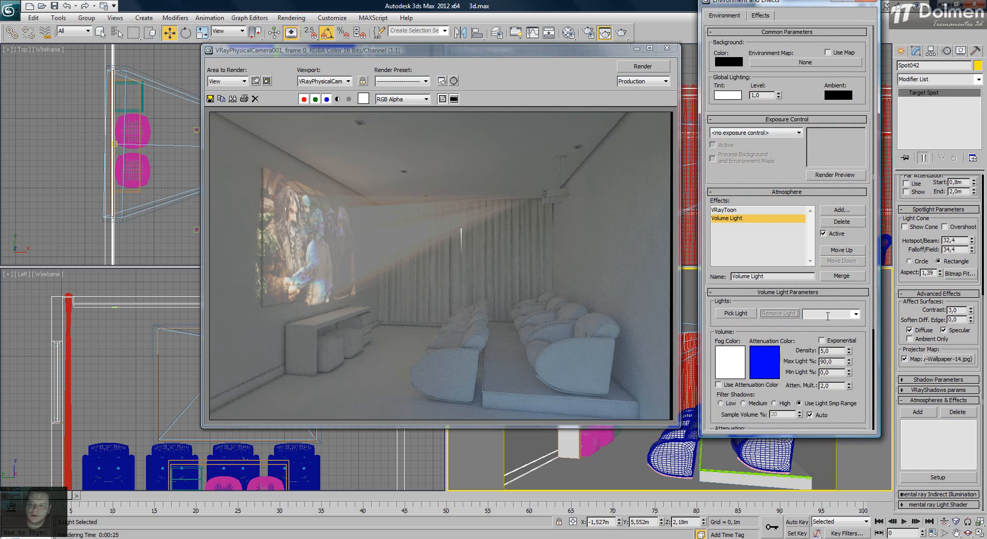
pyautogui.click(743, 315)
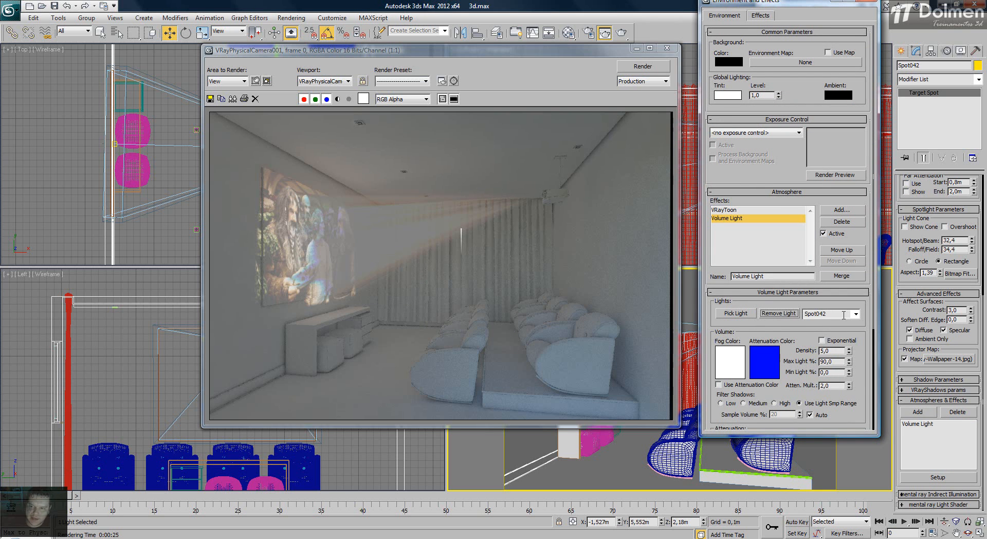
pyautogui.click(666, 49)
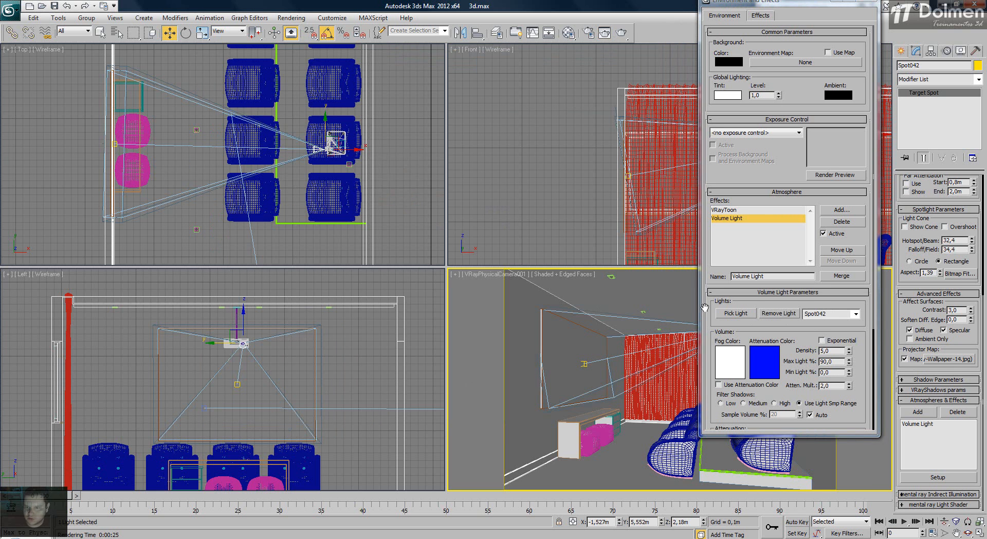
pyautogui.click(783, 317)
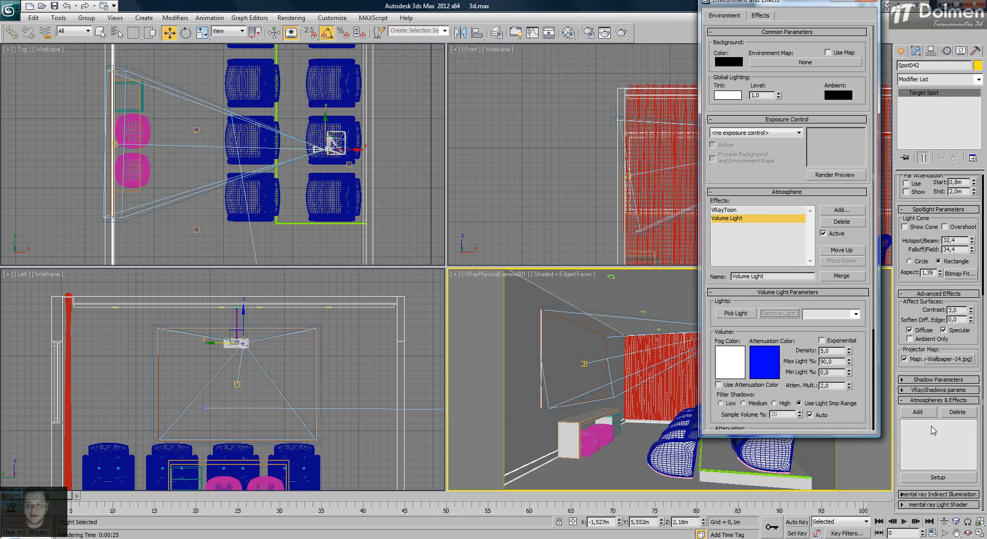
pyautogui.click(735, 314)
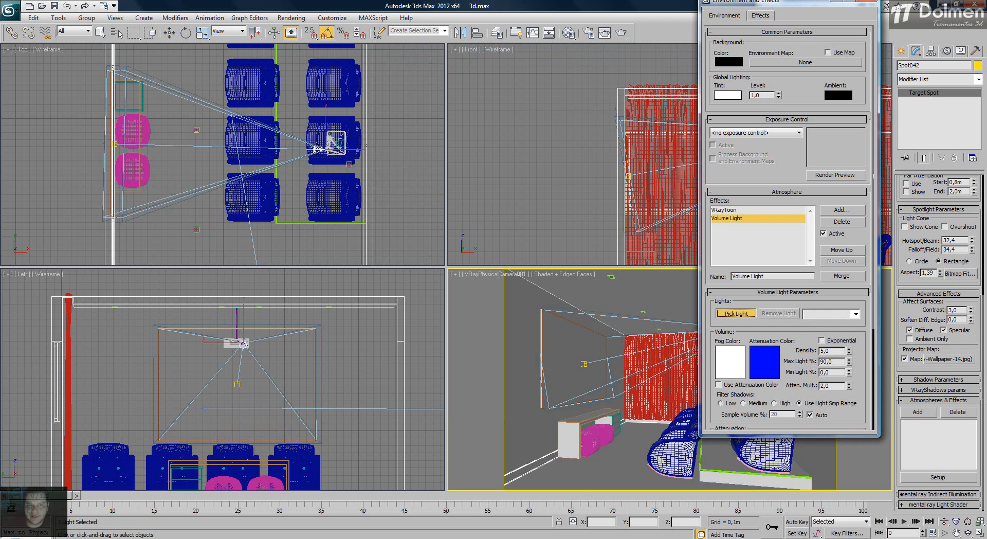
pyautogui.click(315, 148)
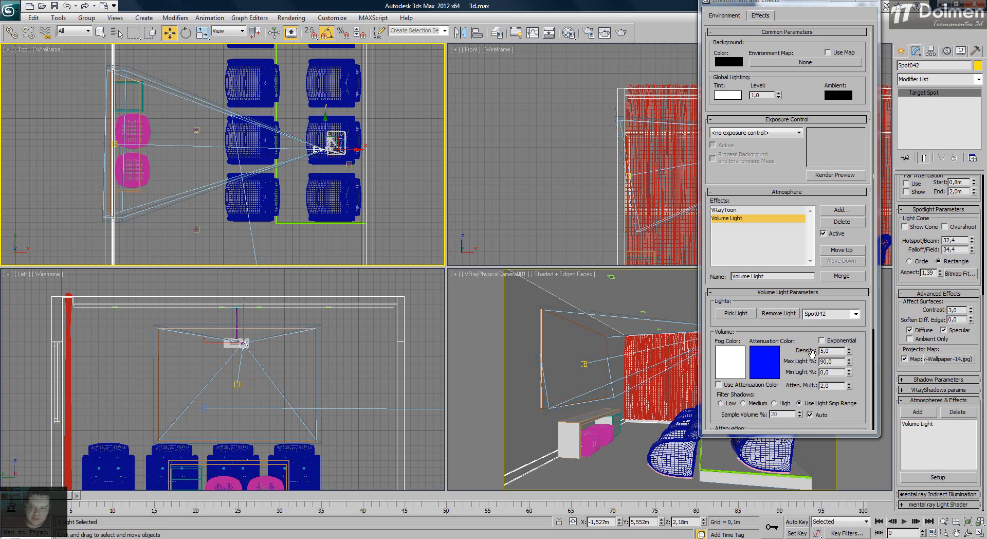
# Step: Lower the Volume Light density to 1,0 and test-render the camera view
pyautogui.moveTo(792, 350); pyautogui.dragTo(793, 213)
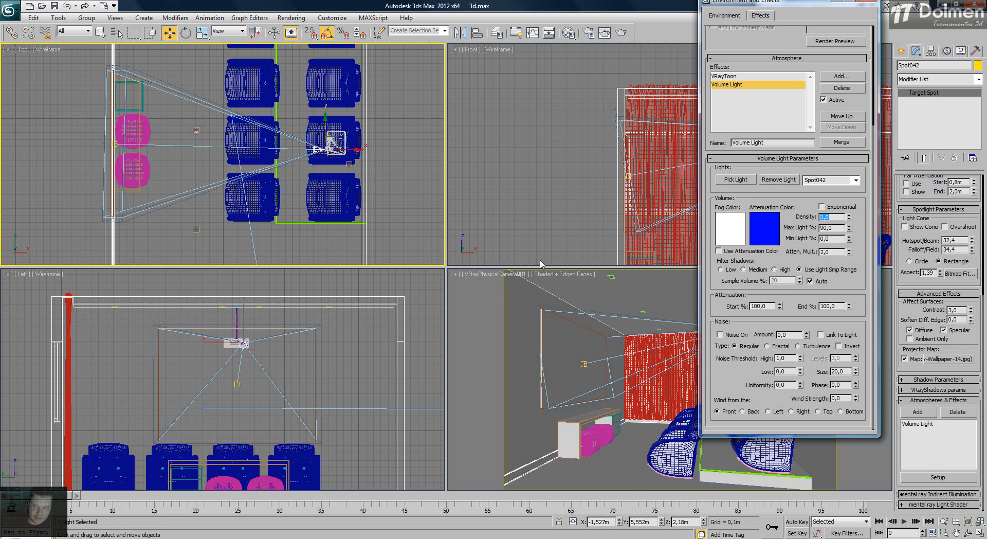
pyautogui.rightClick(487, 306)
pyautogui.click(623, 33)
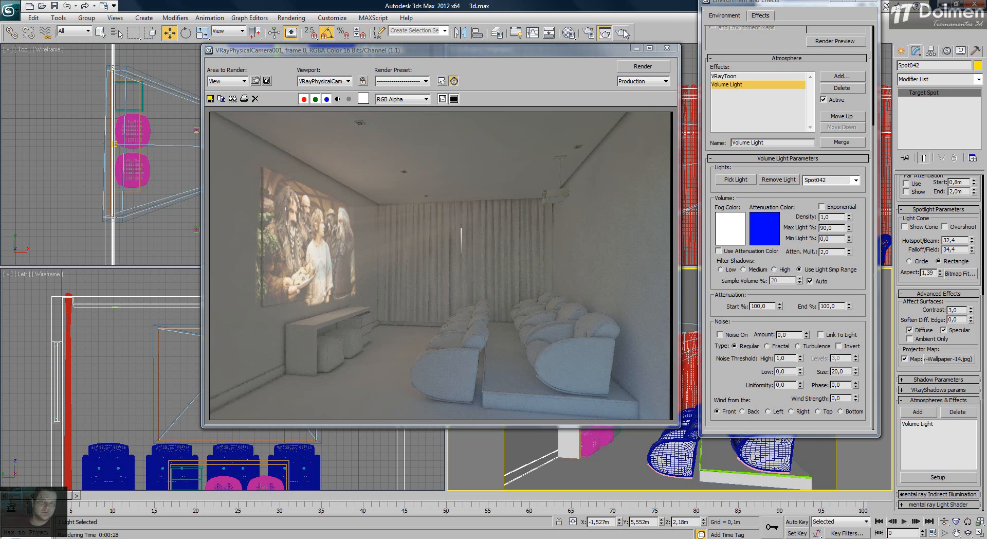
# Step: Turn off the V-Ray reflection/refraction environment override in the render setup and start a test render, cancelling it partway
pyautogui.click(291, 18)
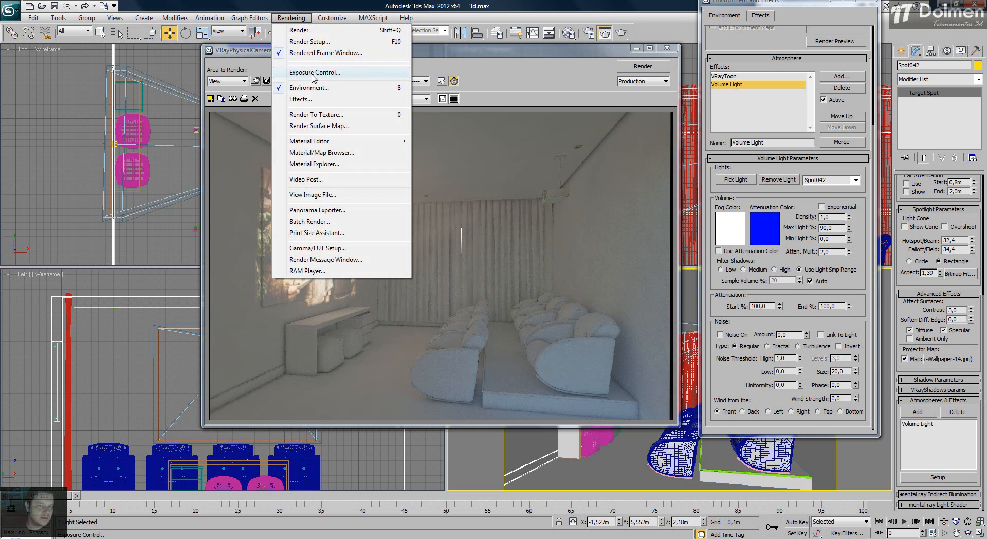
pyautogui.click(308, 42)
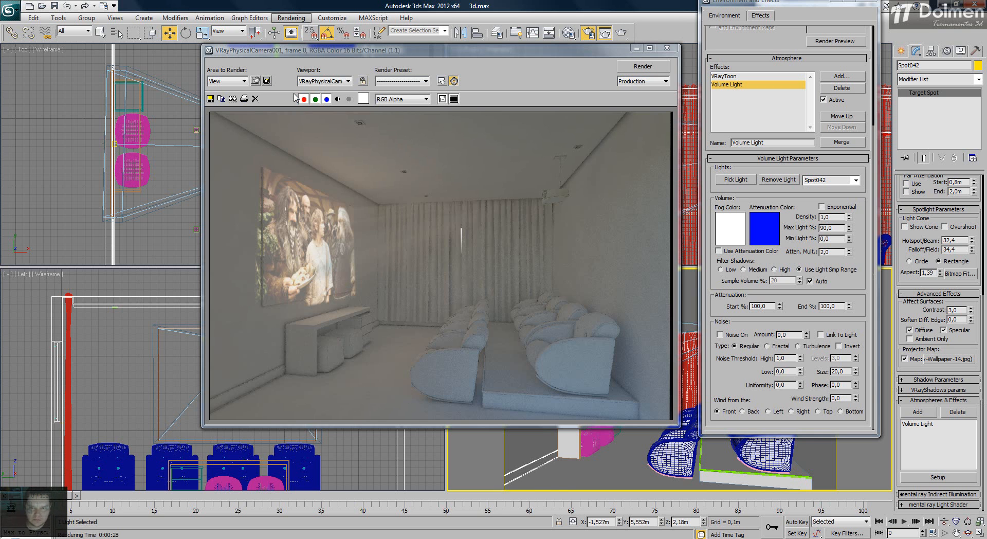
pyautogui.click(504, 139)
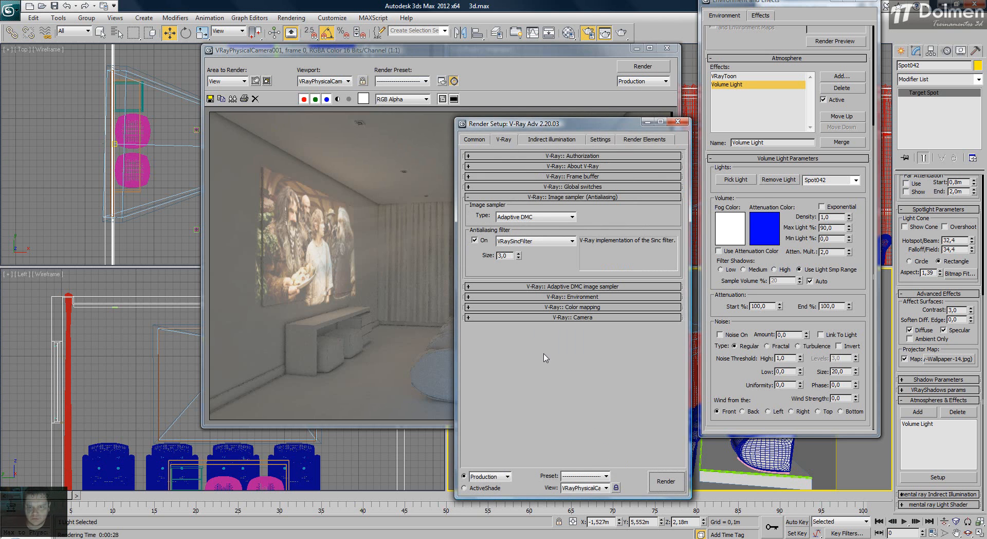
pyautogui.click(554, 297)
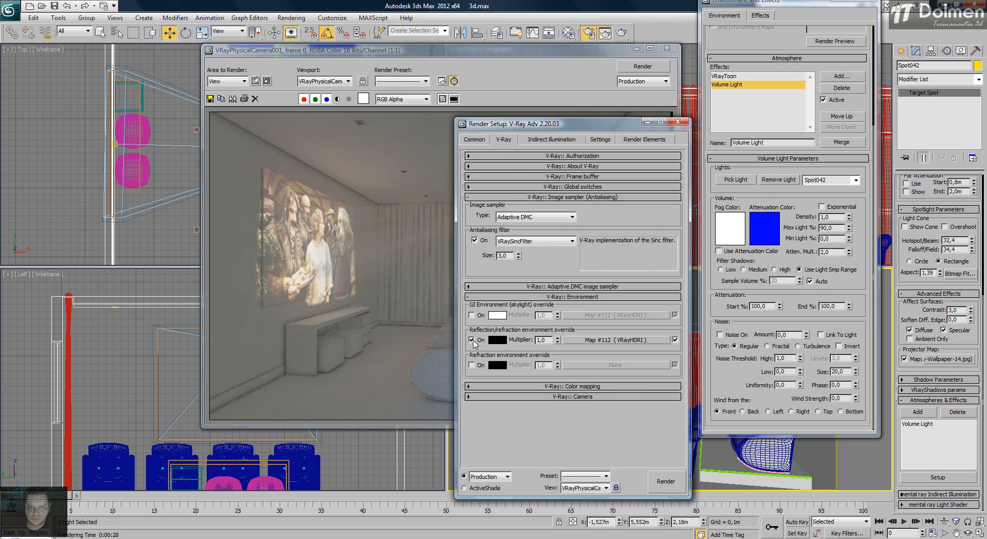
pyautogui.click(660, 481)
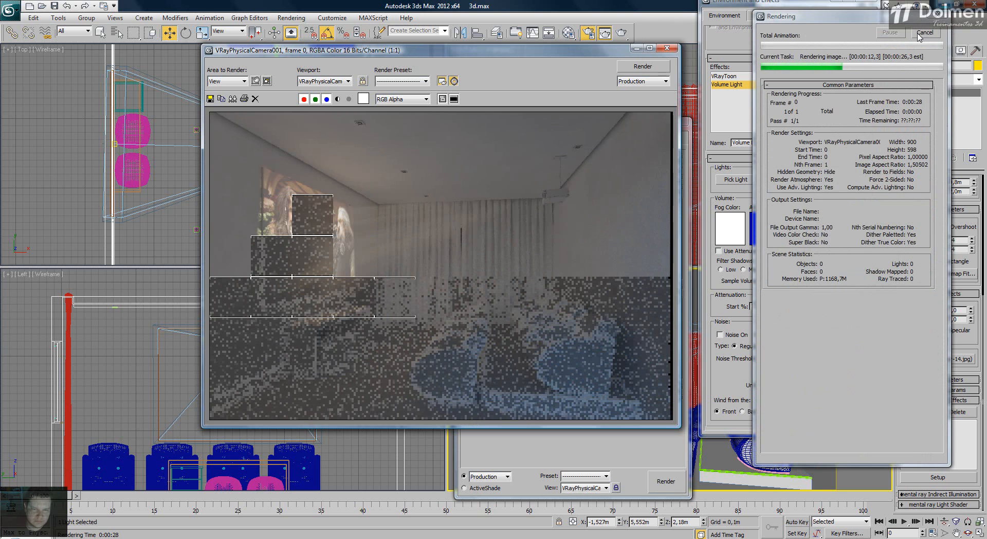
pyautogui.click(921, 34)
# Step: Set the VRayHDRI map's overall multiplier to 3,0 in the Material Editor and re-render the camera view
pyautogui.click(568, 32)
pyautogui.click(221, 100)
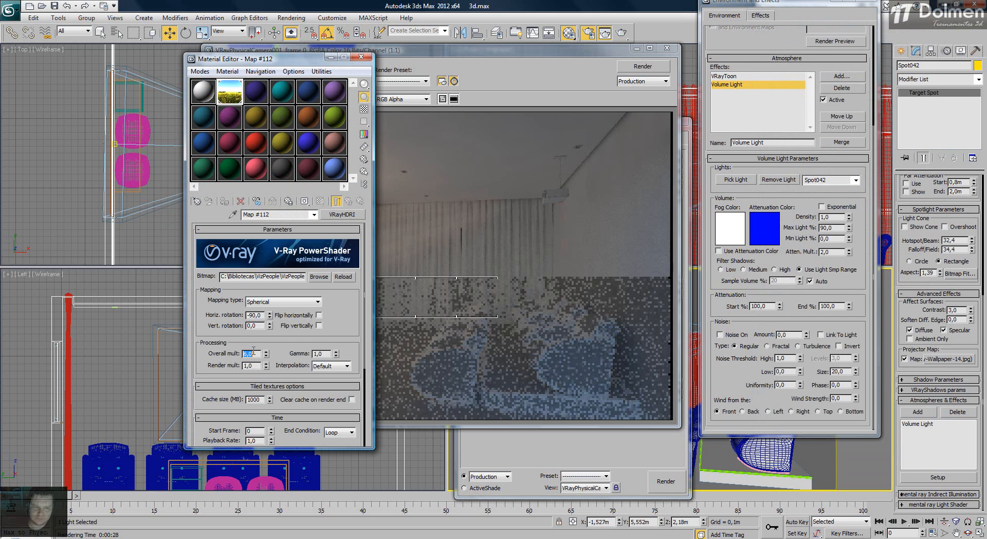
pyautogui.click(649, 67)
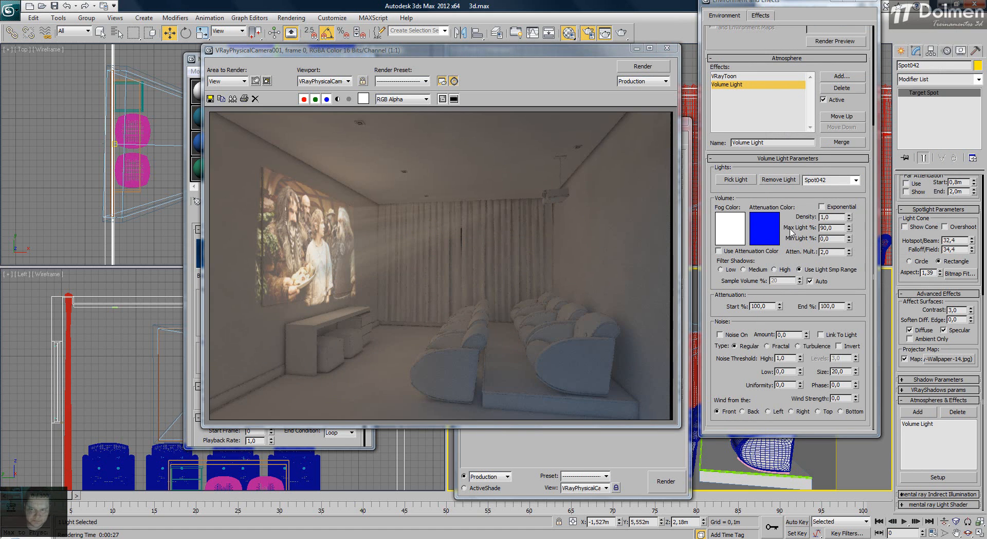
# Step: Enable noise on the Volume Light with an amount of 0,5 and test-render the camera view
pyautogui.click(721, 335)
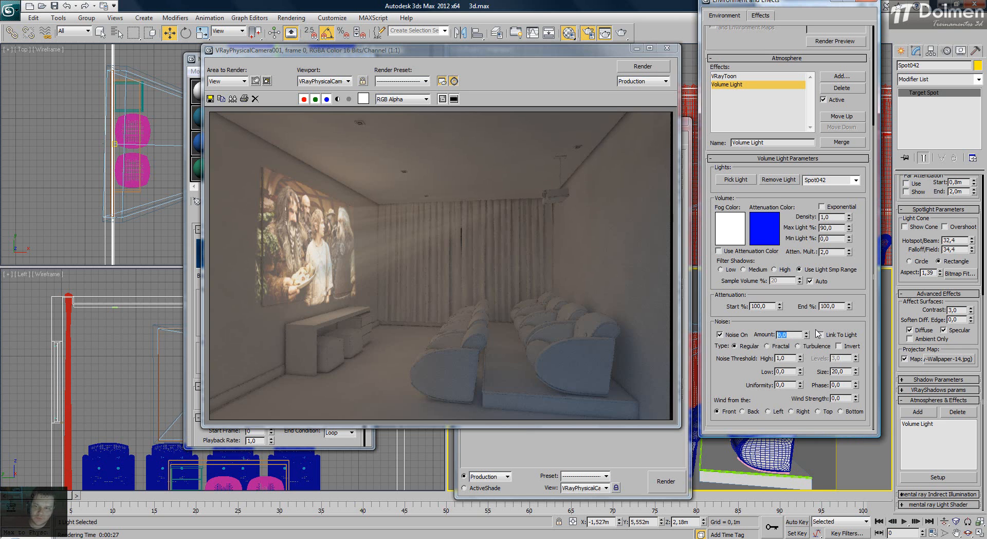
pyautogui.write('1')
pyautogui.press('Return')
pyautogui.moveTo(788, 335); pyautogui.dragTo(744, 337)
pyautogui.write('0,5')
pyautogui.press('Return')
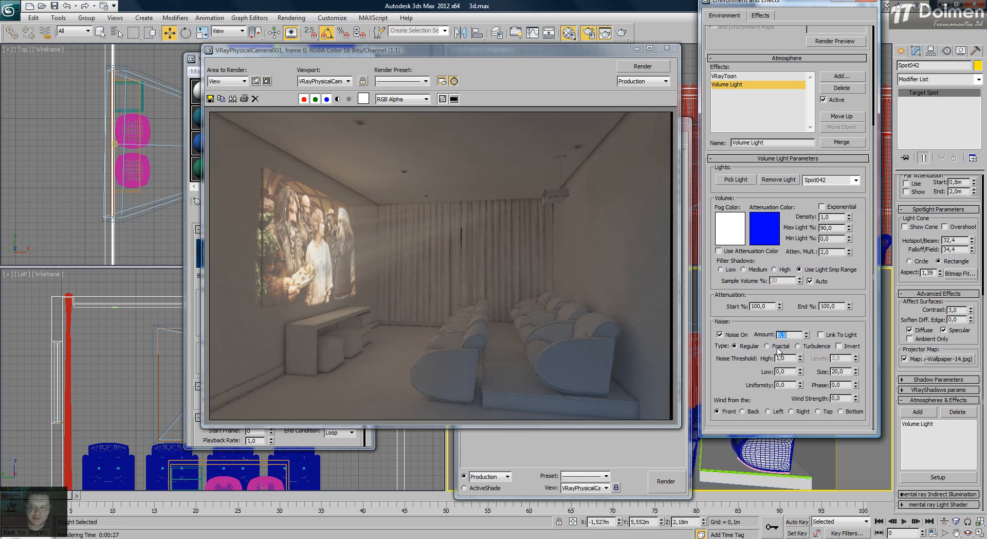
pyautogui.click(642, 70)
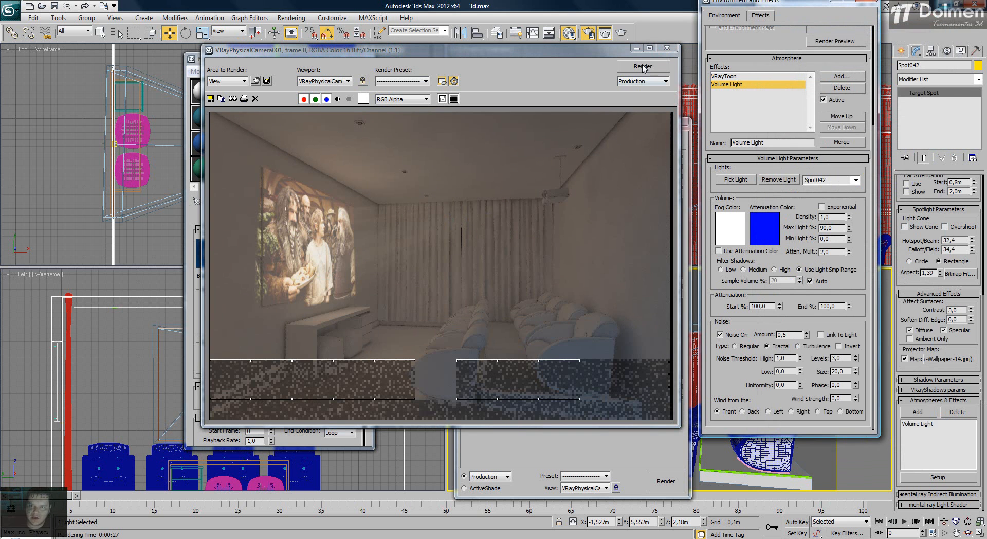
# Step: Try the Fractal noise type on the Volume Light in a test render, inspecting the beam up close and cancelling the render partway
pyautogui.click(642, 67)
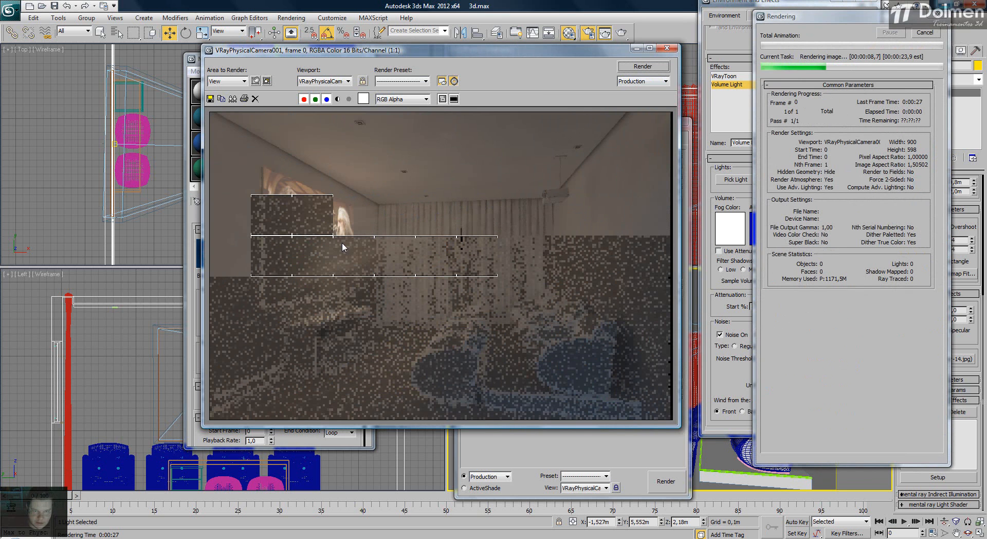
pyautogui.scroll(1, 360, 241)
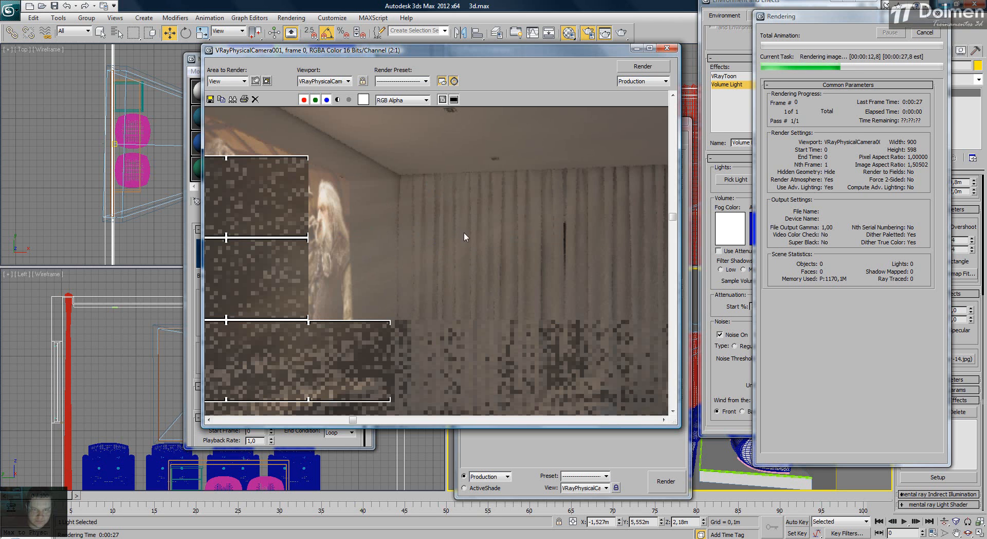
pyautogui.click(940, 33)
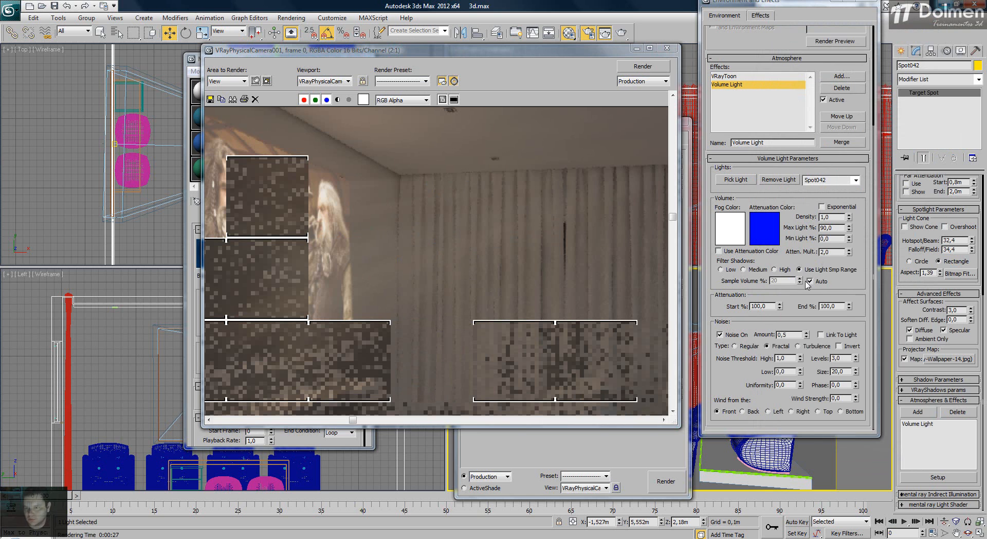
# Step: Switch the Volume Light noise to Turbulence and raise its amount to 0,91, test-rendering the camera view after each change
pyautogui.click(798, 346)
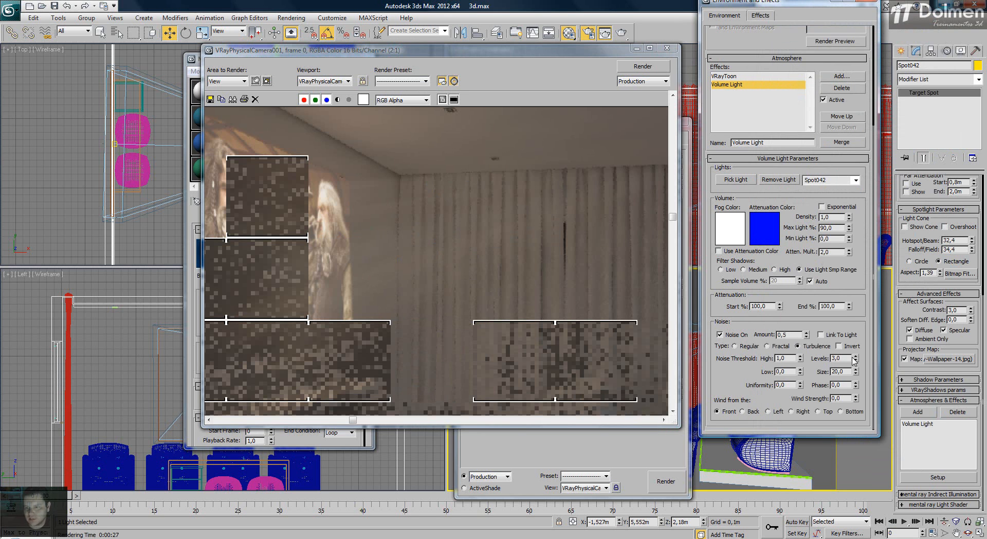
pyautogui.click(637, 68)
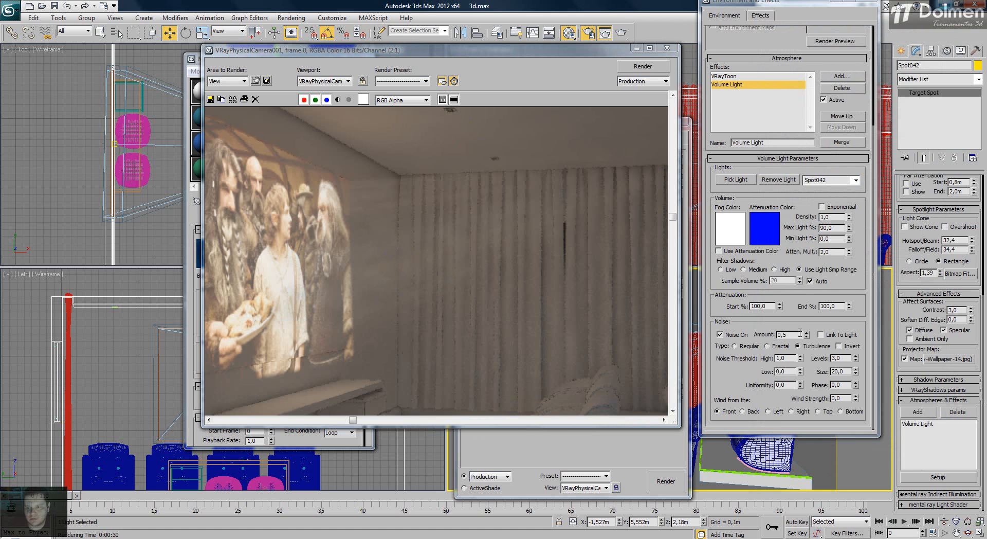
pyautogui.moveTo(807, 334); pyautogui.dragTo(808, 327)
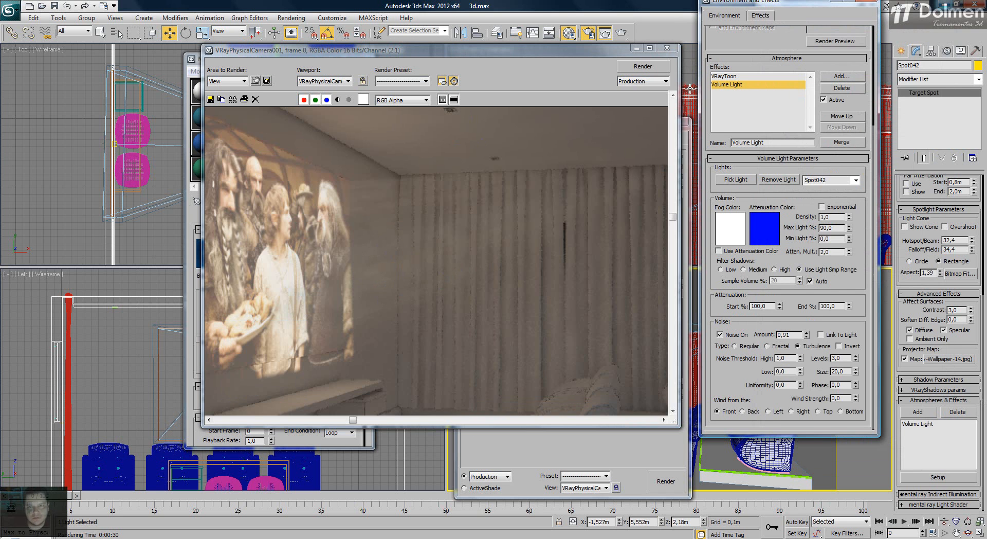
pyautogui.click(647, 68)
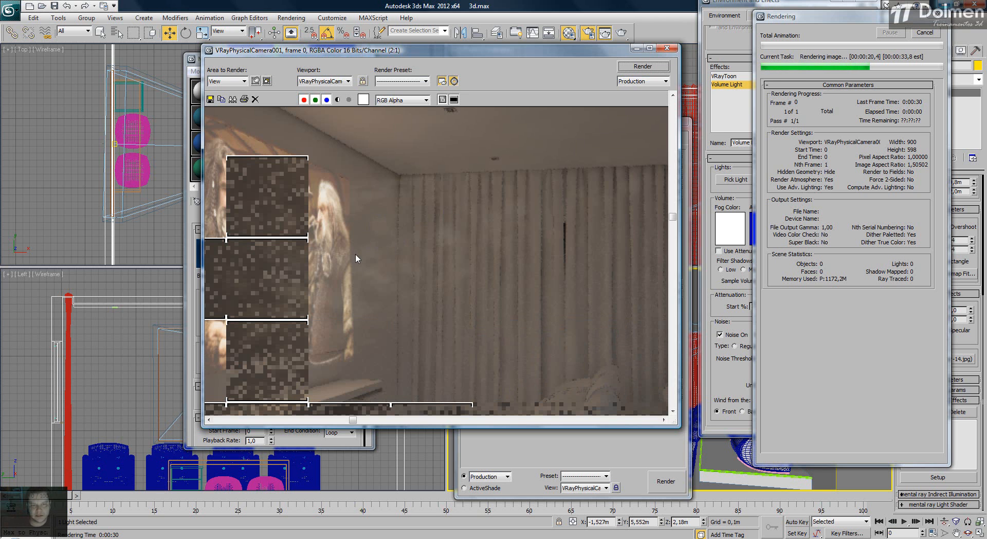
pyautogui.scroll(-1, 419, 247)
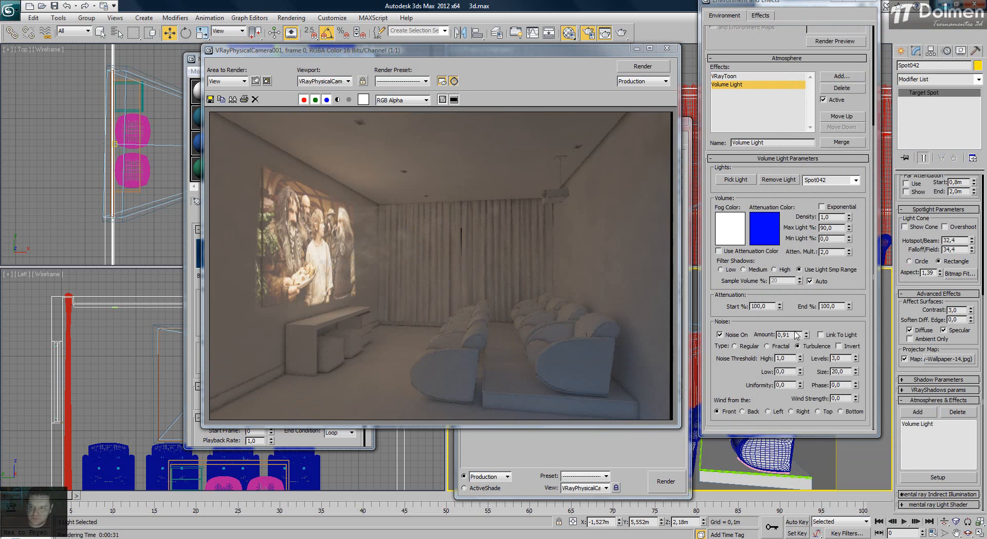
# Step: Set the Volume Light's noise amount to 0,48 and density to 1,3, and close the rendered frame
pyautogui.moveTo(806, 335); pyautogui.dragTo(808, 344)
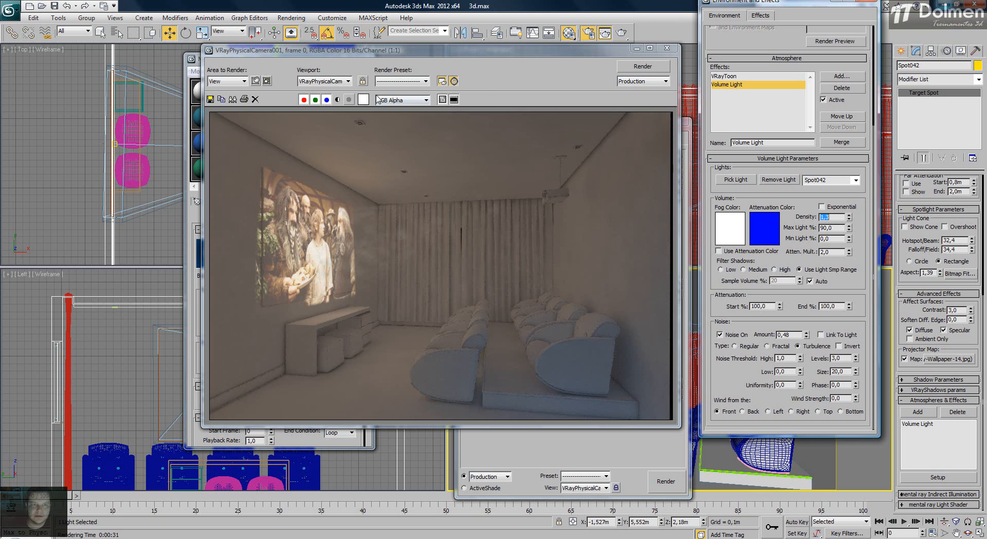
pyautogui.click(667, 48)
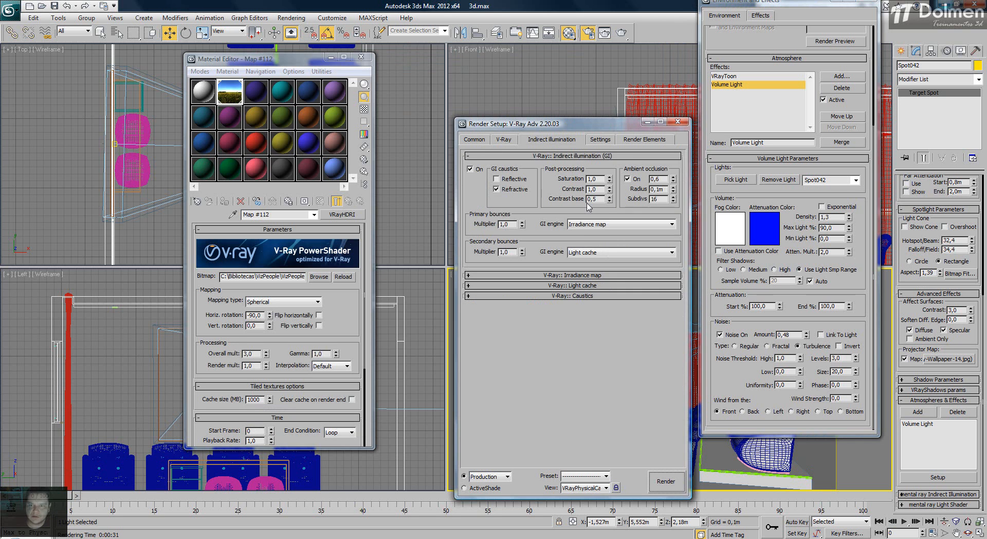
# Step: Set the irradiance map's HSph. subdivs and interpolation samples to 50 each, and change the light cache subdivs
pyautogui.click(570, 275)
pyautogui.doubleClick(591, 196)
pyautogui.write('50')
pyautogui.click(594, 208)
pyautogui.write('50')
pyautogui.doubleClick(593, 207)
pyautogui.write('500')
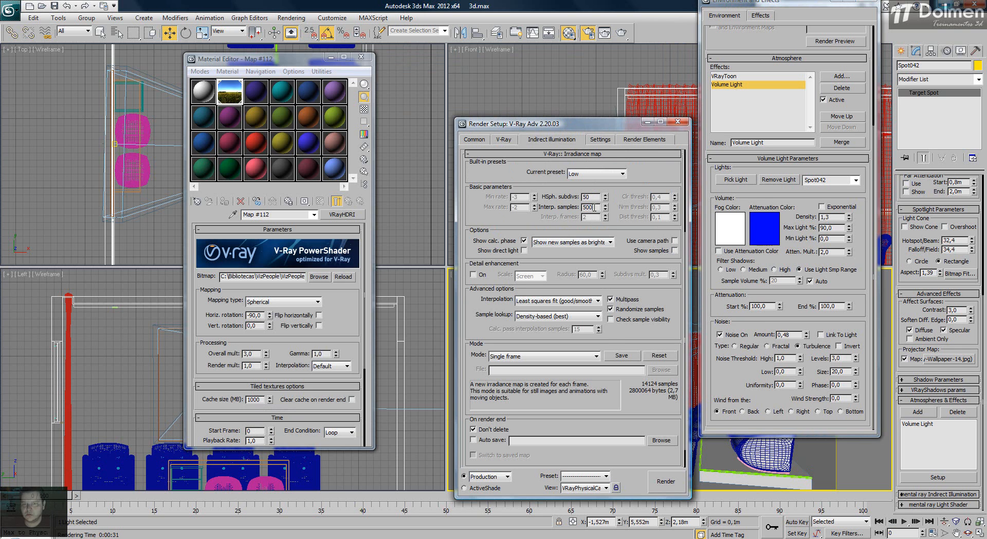
pyautogui.moveTo(606, 348); pyautogui.dragTo(607, 257)
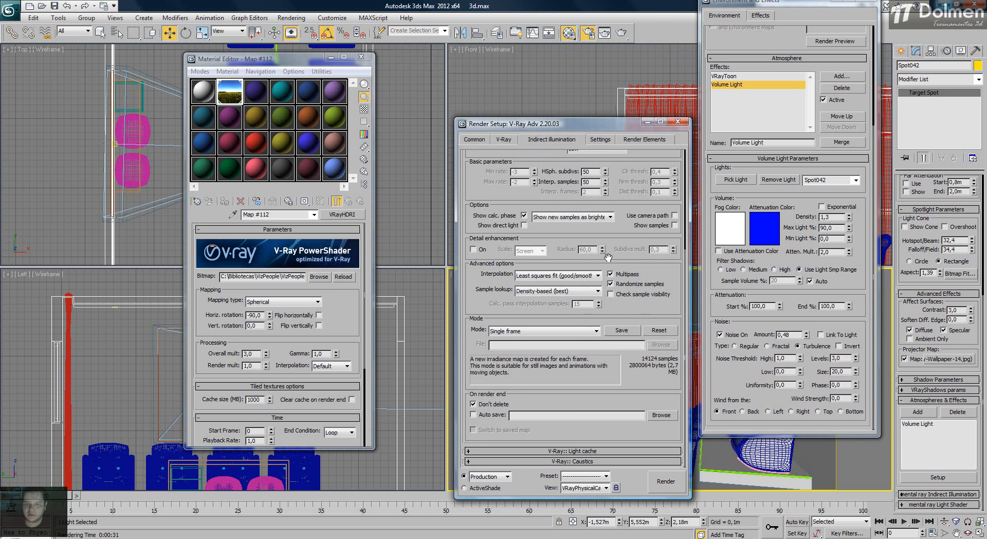
pyautogui.click(581, 452)
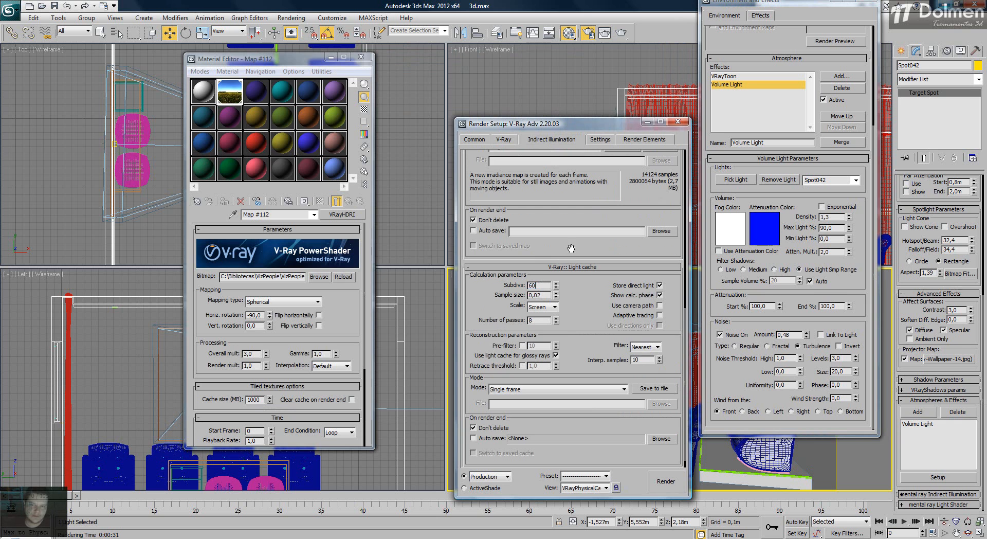
# Step: Set the DMC Sampler noise threshold to 0,01 and render the camera view
pyautogui.click(600, 139)
pyautogui.click(541, 181)
pyautogui.write('0,01')
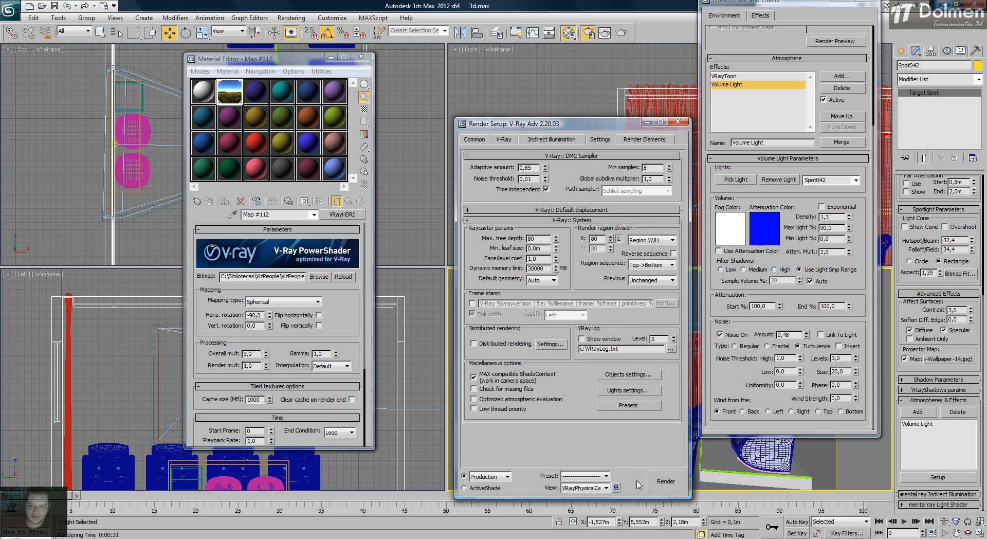
pyautogui.click(666, 481)
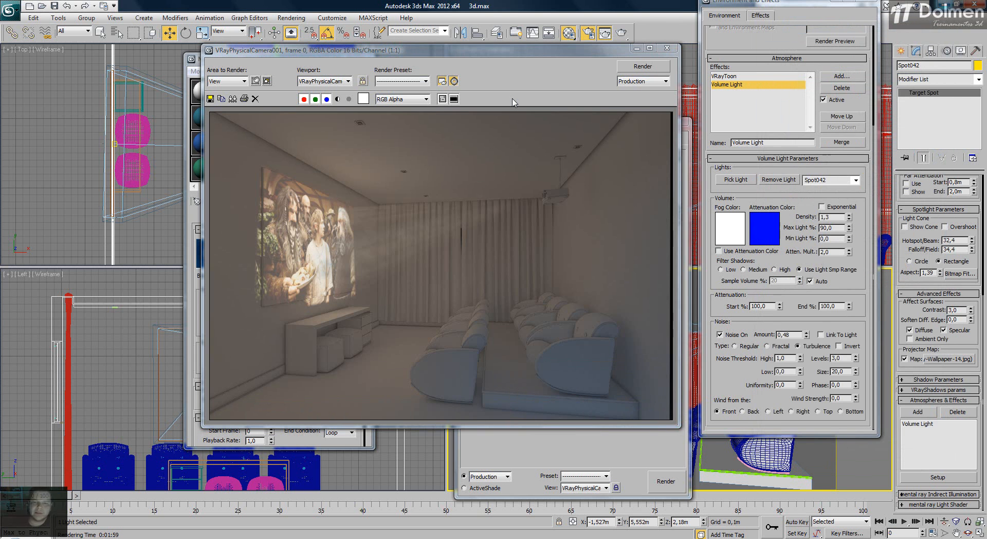
# Step: Enlarge the finished render to full screen and examine the projected movie image and the light beam
pyautogui.doubleClick(491, 51)
pyautogui.scroll(1, 426, 228)
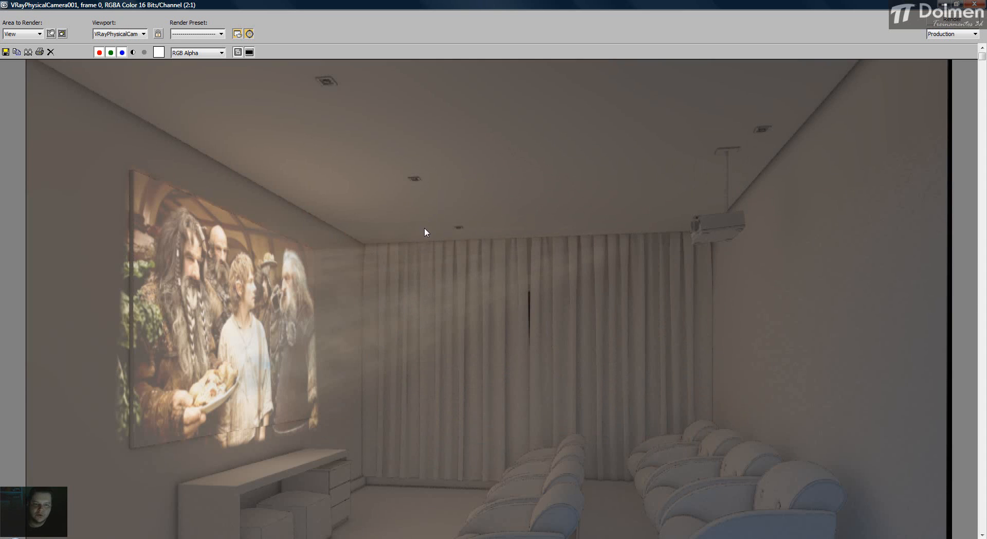
pyautogui.moveTo(611, 221); pyautogui.dragTo(594, 168, button='middle')
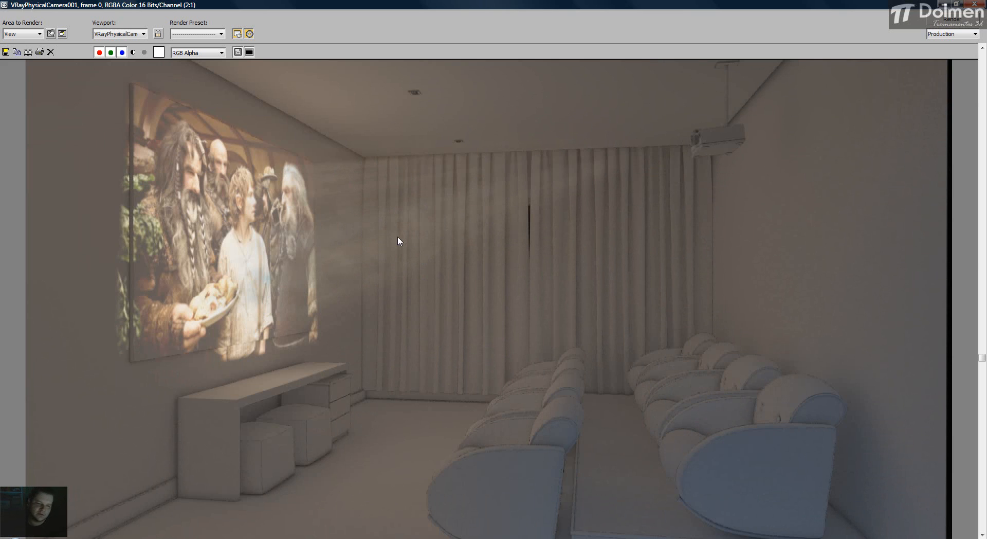
pyautogui.scroll(-1, 425, 235)
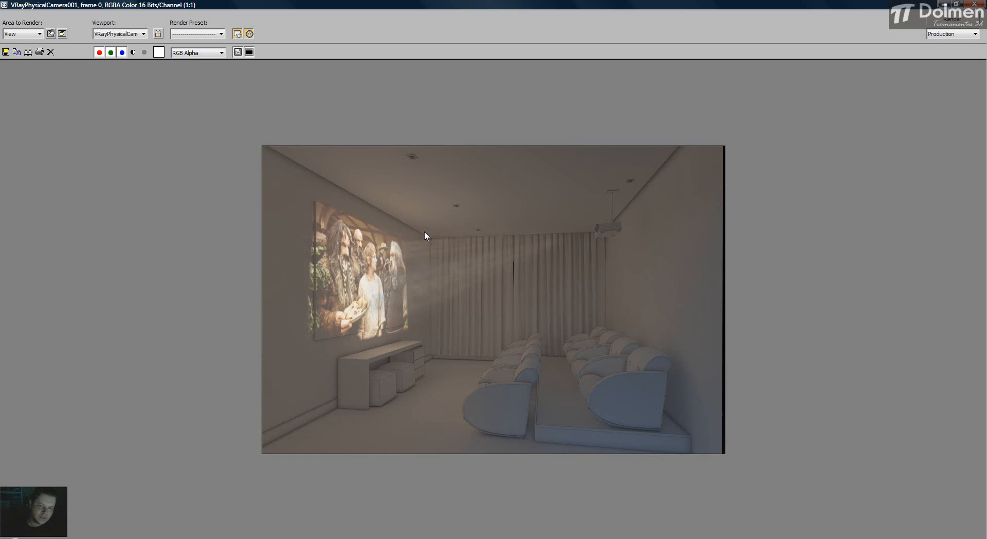
pyautogui.scroll(1, 455, 221)
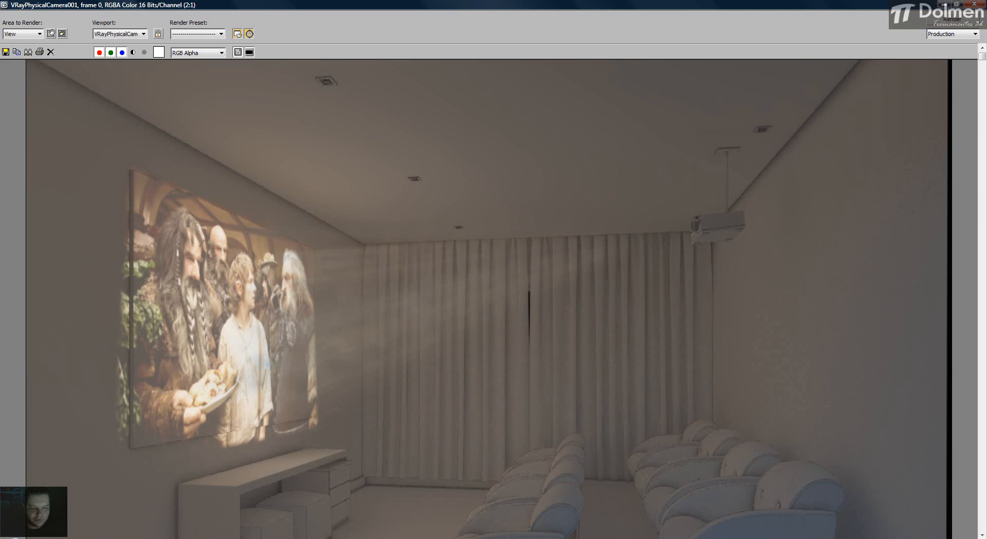
# Step: Switch to Firefox and look through the posts on the Dolmen Treinamentos 3d Facebook page
pyautogui.click(159, 536)
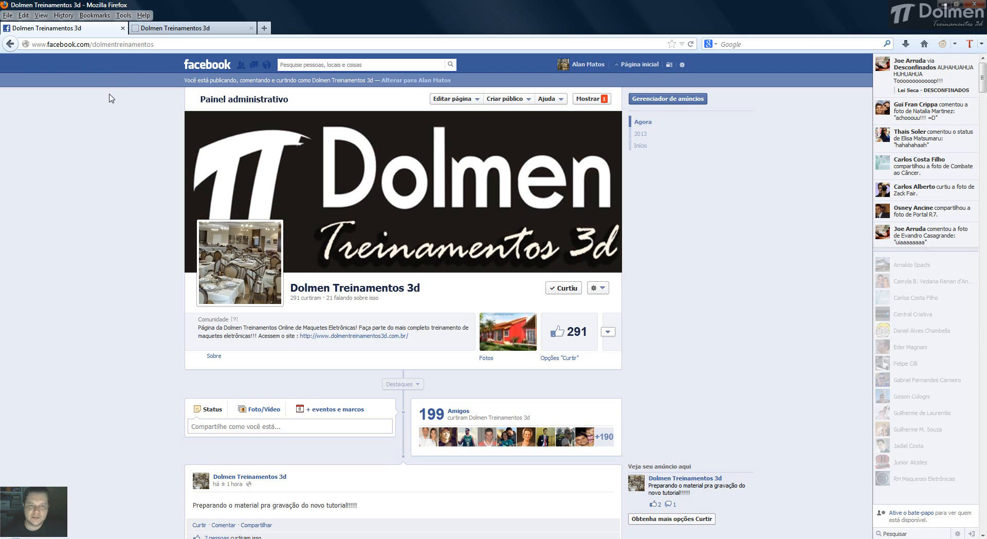
pyautogui.scroll(-10, 115, 149)
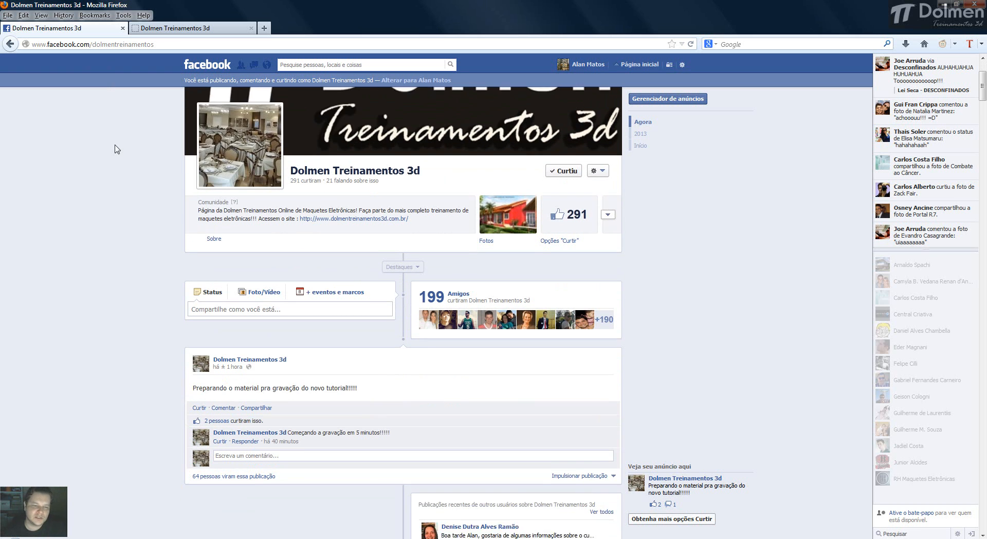
pyautogui.scroll(-12, 115, 150)
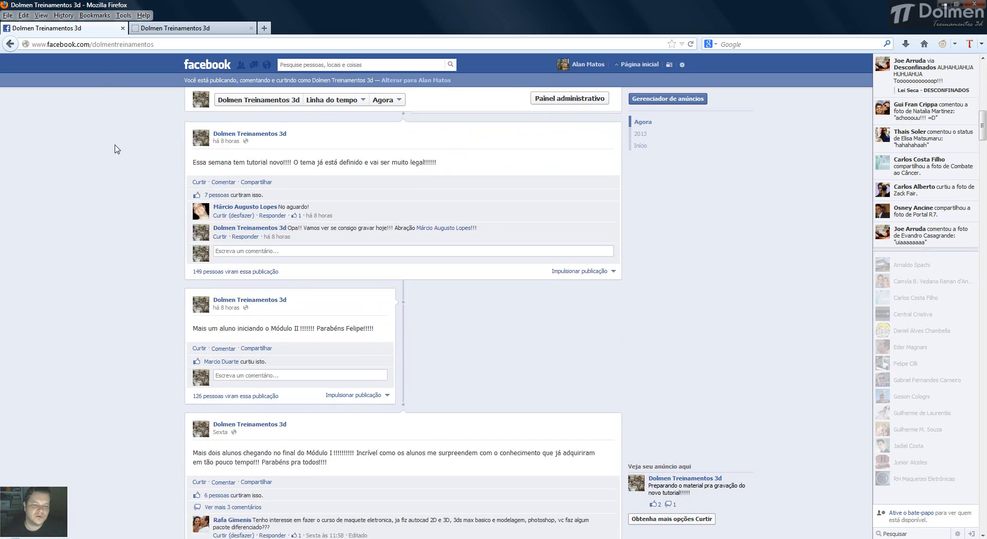
pyautogui.scroll(-3, 115, 149)
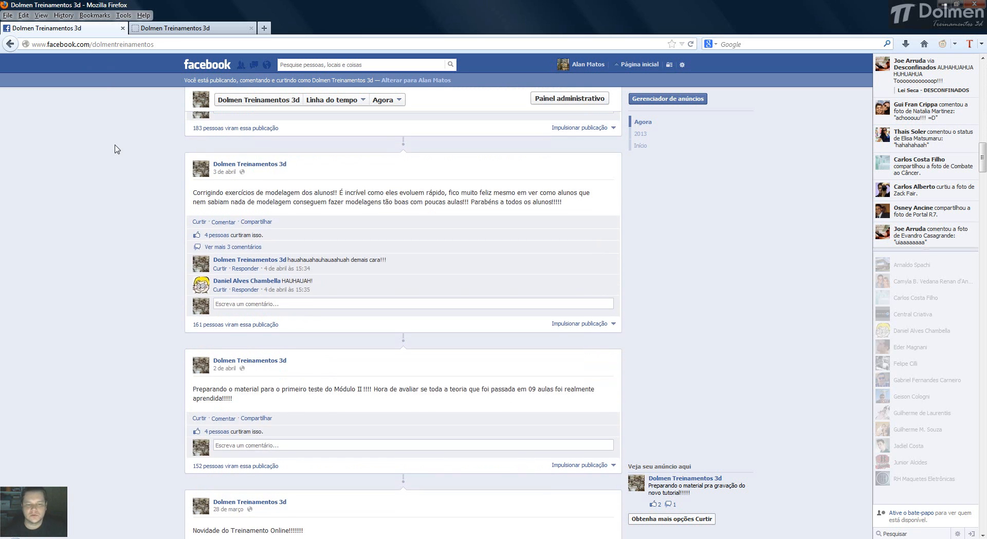
# Step: Look through the older posts on the Dolmen Treinamentos 3d page and return to its cover
pyautogui.scroll(-7, 115, 149)
pyautogui.scroll(-5, 115, 149)
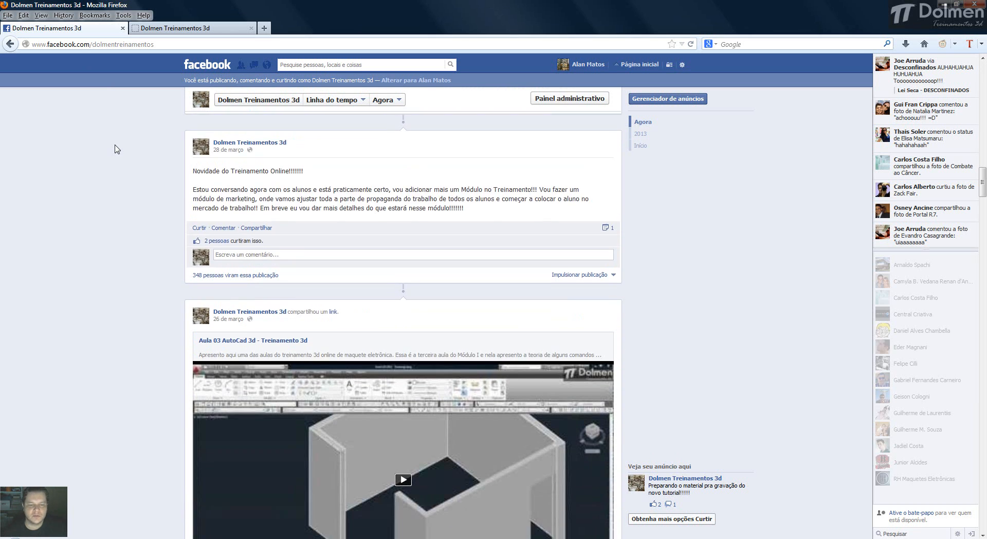
pyautogui.scroll(-10, 117, 149)
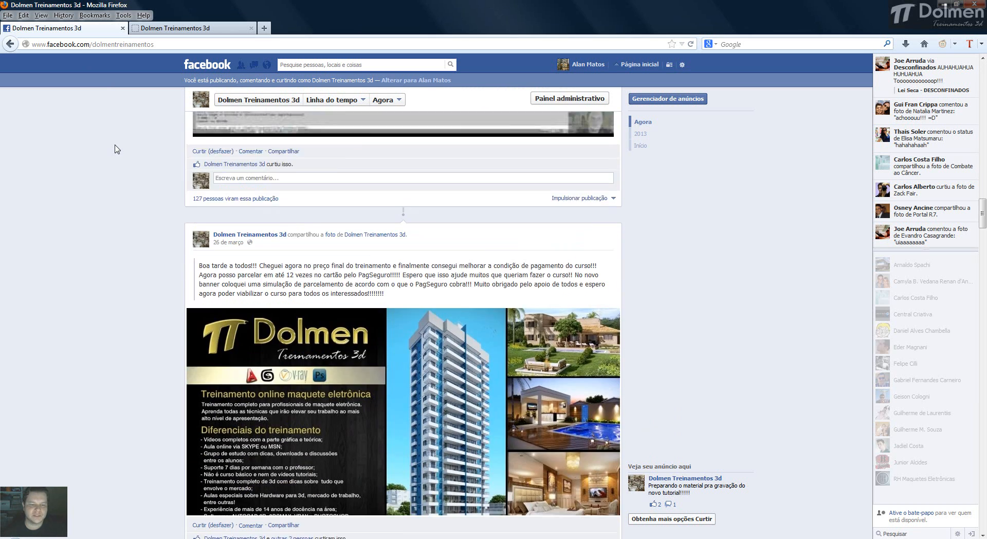
pyautogui.scroll(-11, 117, 149)
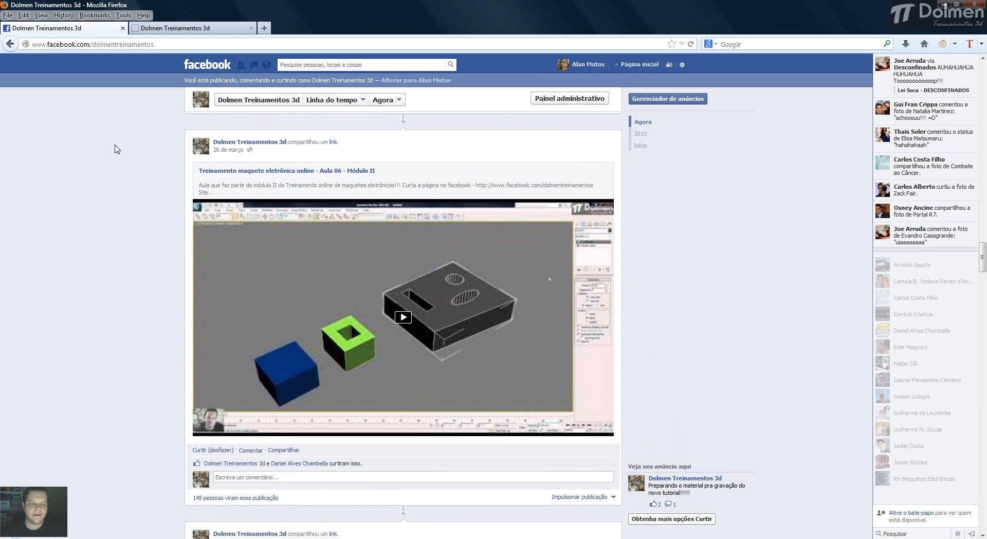
pyautogui.scroll(-6, 117, 149)
pyautogui.scroll(-1, 117, 149)
pyautogui.scroll(-8, 118, 149)
pyautogui.scroll(20, 117, 149)
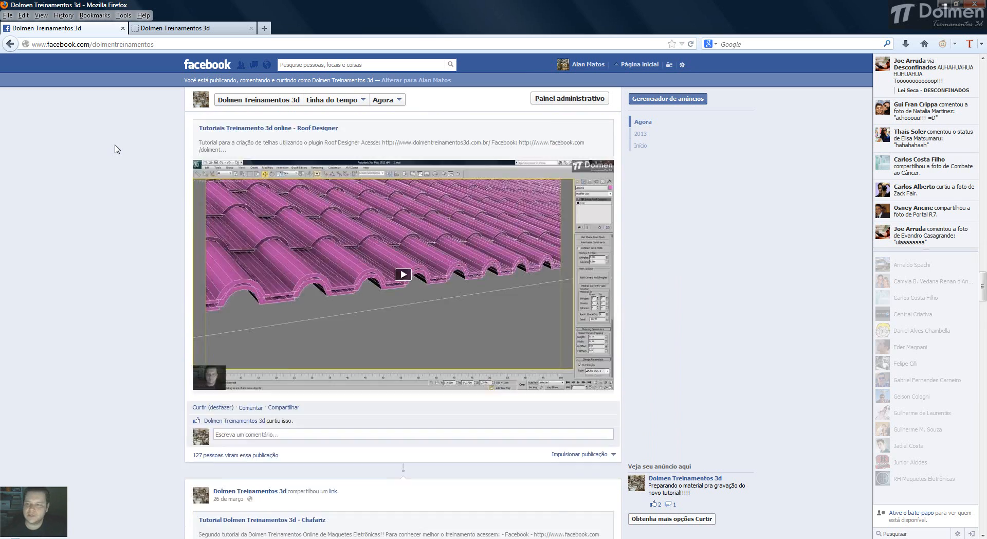
pyautogui.scroll(12, 117, 149)
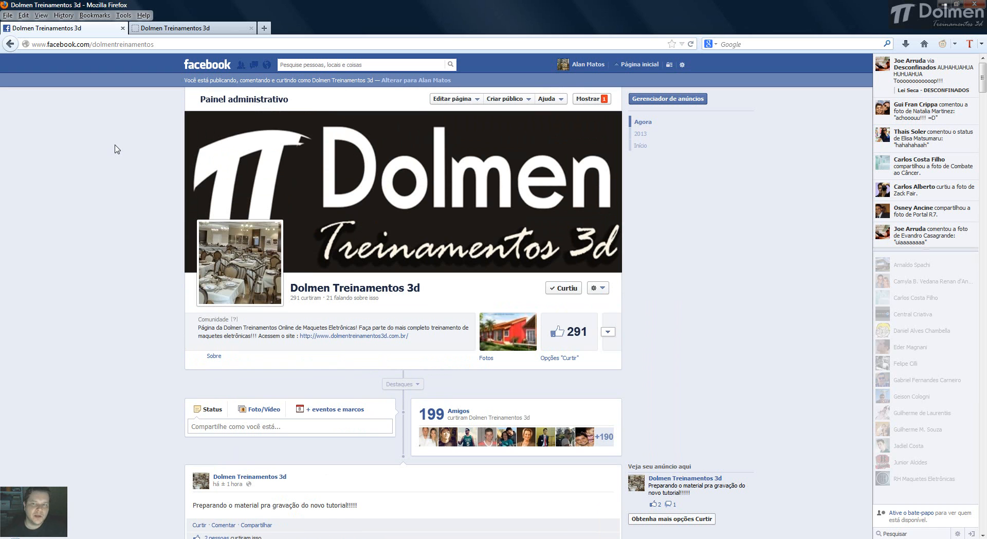
# Step: Open the page owner's personal Facebook profile and look through the posts on its timeline
pyautogui.click(585, 64)
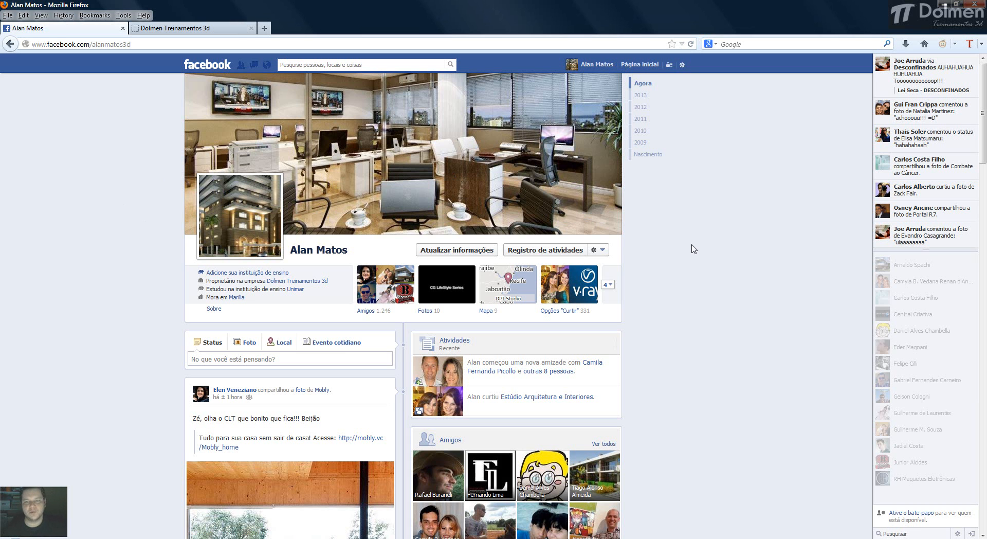
pyautogui.scroll(-15, 725, 258)
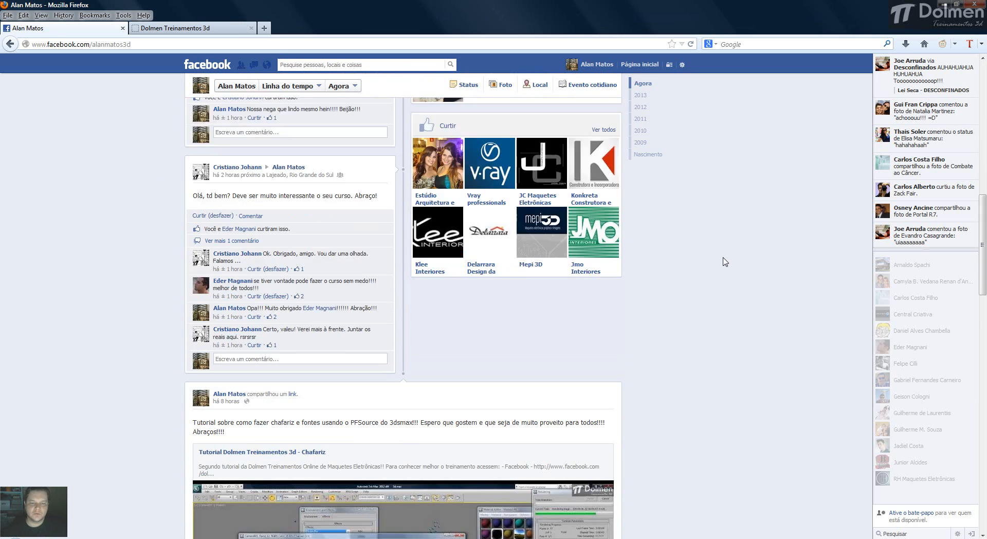
pyautogui.scroll(-8, 723, 258)
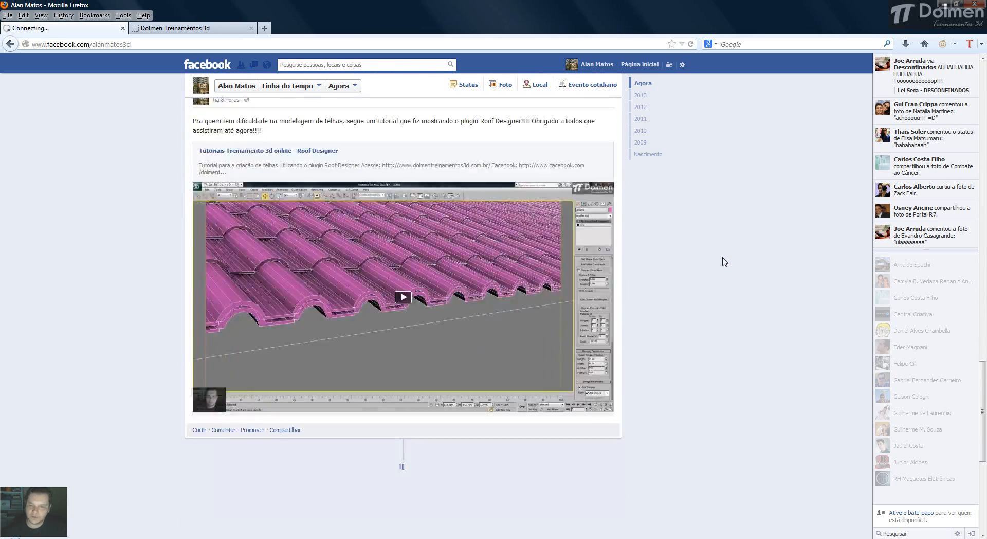
pyautogui.scroll(11, 717, 315)
pyautogui.scroll(15, 719, 319)
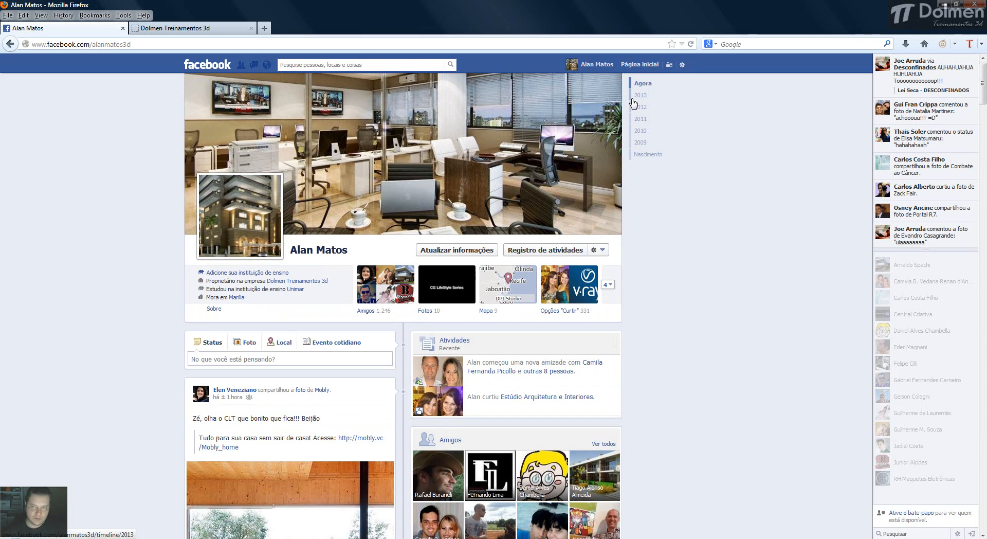
# Step: Switch to using Facebook as Dolmen Maquetes Eletrônicas and open that page's photos
pyautogui.click(681, 65)
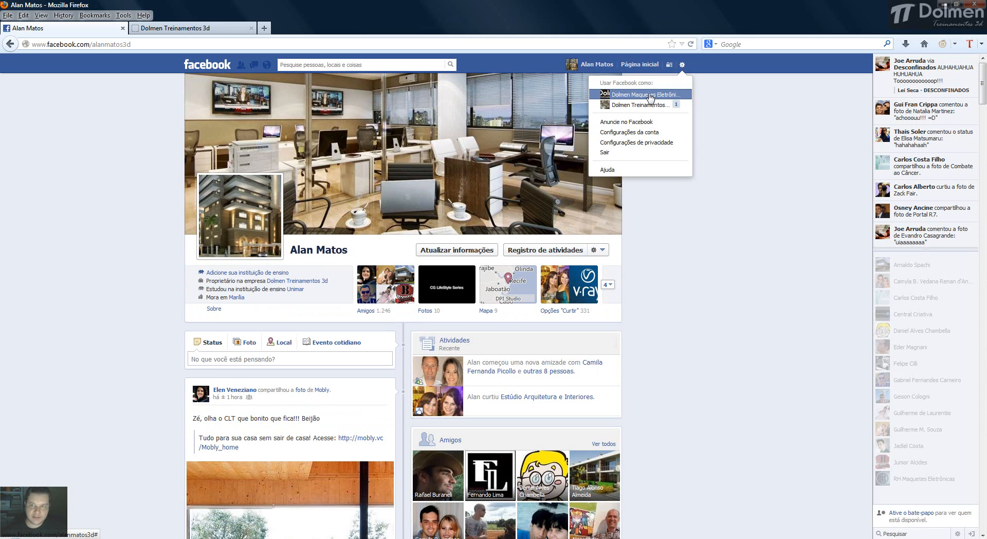
pyautogui.click(627, 95)
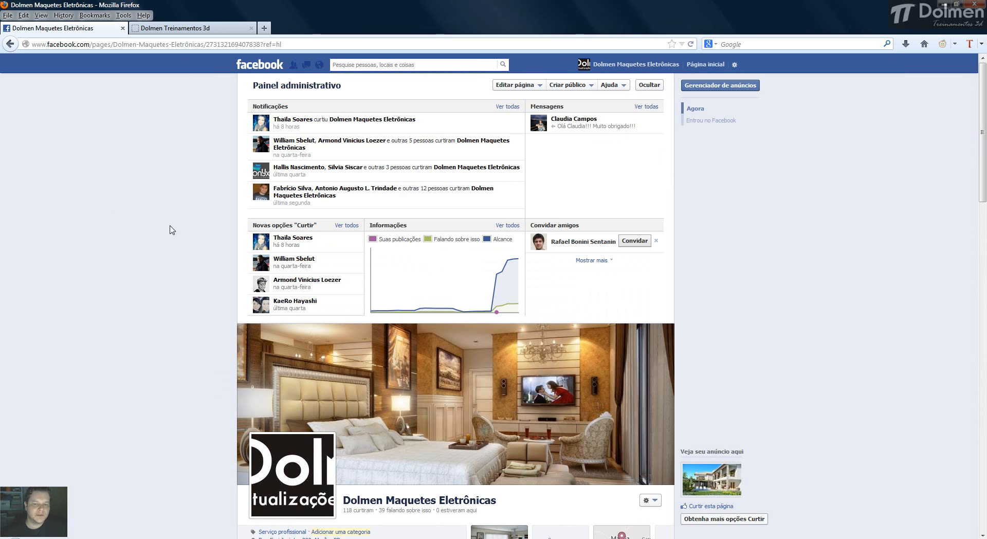
pyautogui.scroll(-6, 170, 226)
pyautogui.click(486, 261)
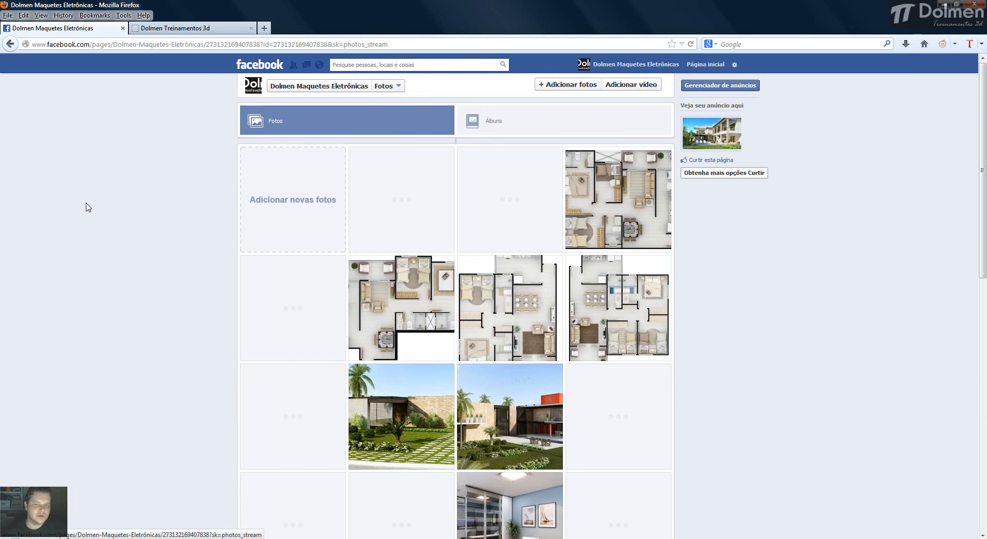
# Step: Browse the renders in the Dolmen Maquetes Eletrônicas photo gallery and return to its beginning
pyautogui.scroll(-6, 86, 197)
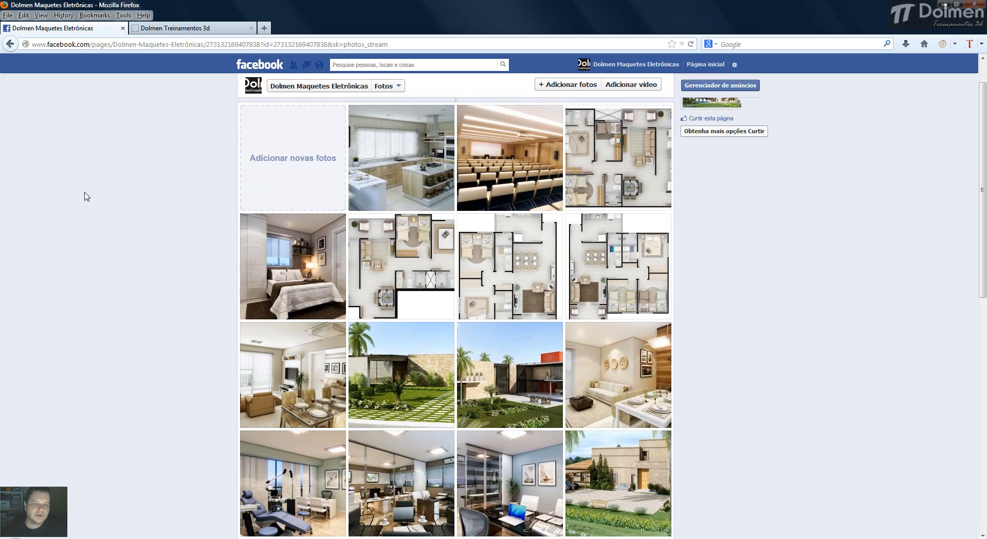
pyautogui.scroll(-1, 87, 196)
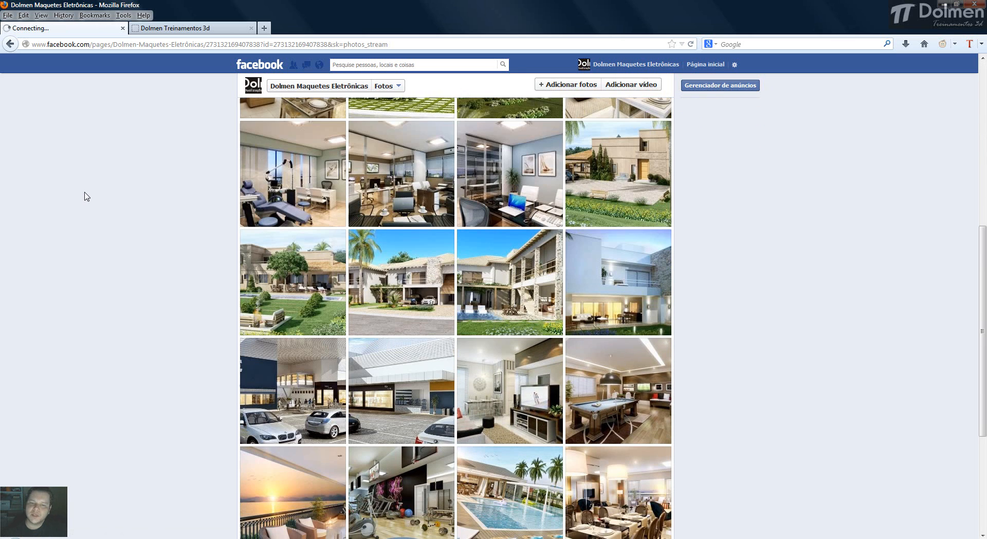
pyautogui.scroll(-2, 87, 196)
pyautogui.scroll(-4, 86, 196)
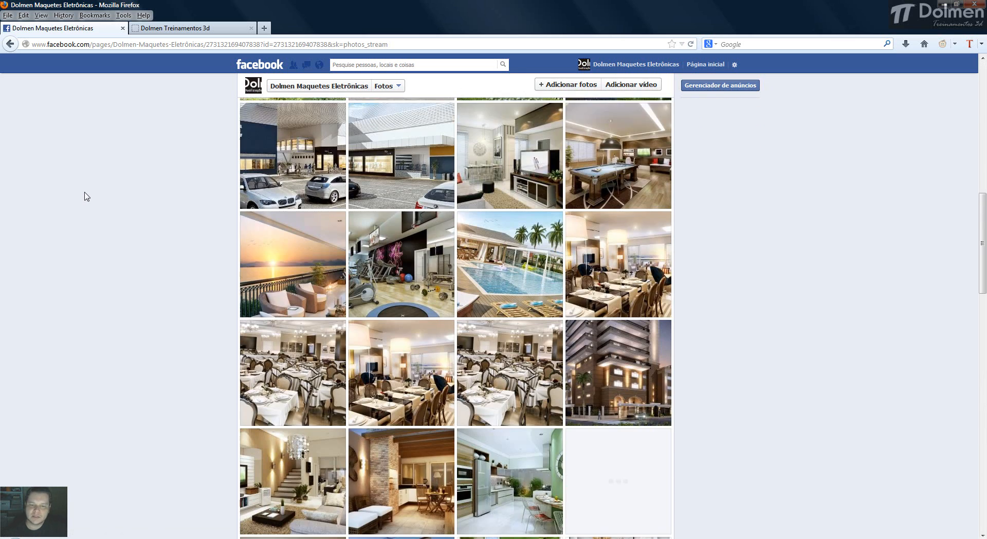
pyautogui.scroll(14, 86, 197)
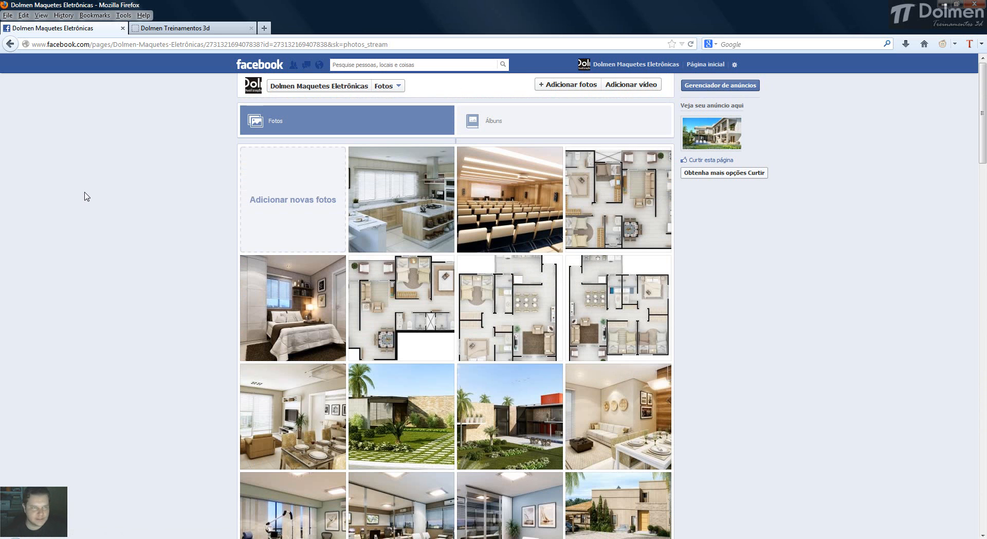
# Step: Switch to the Dolmen Treinamentos 3d website and read through the training description on its home page
pyautogui.click(207, 29)
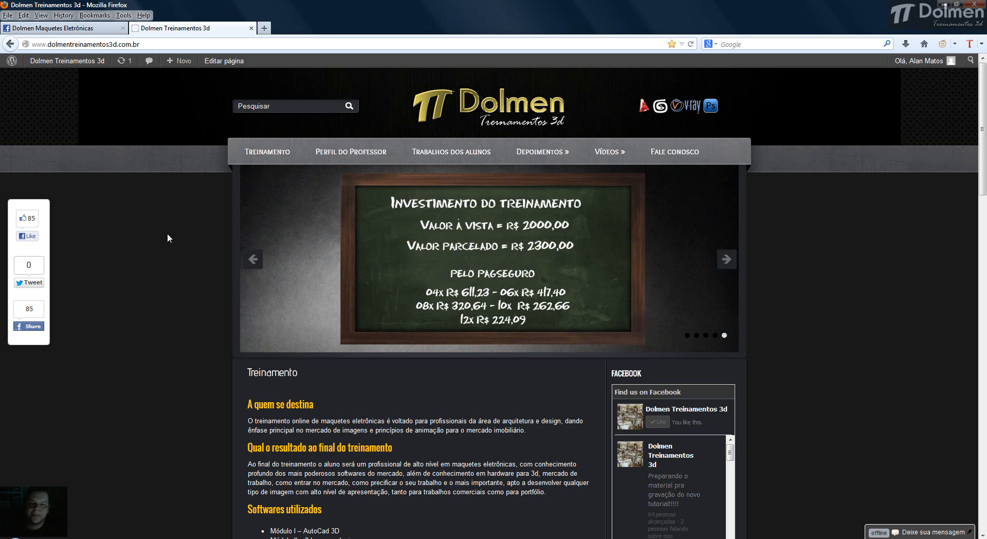
pyautogui.scroll(-3, 173, 246)
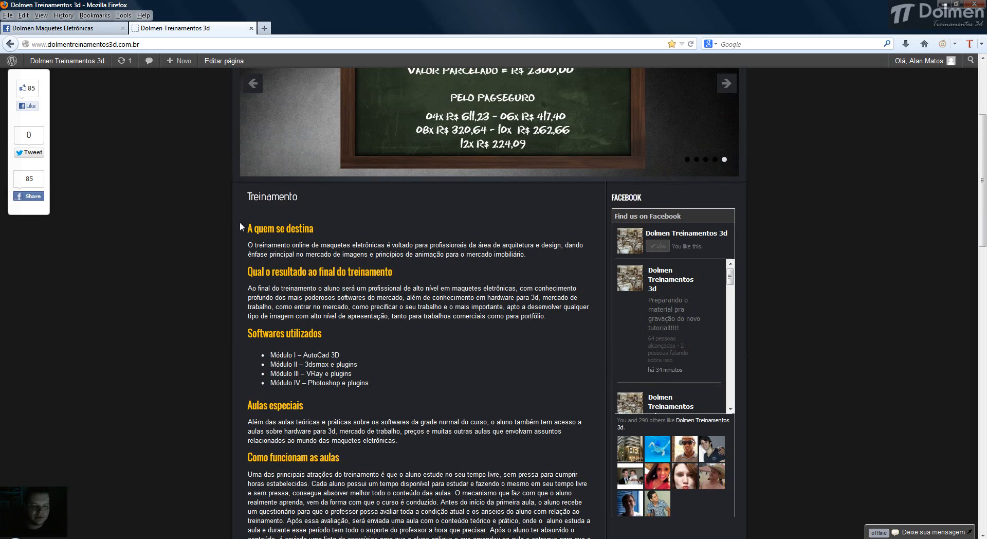
pyautogui.scroll(-3, 178, 299)
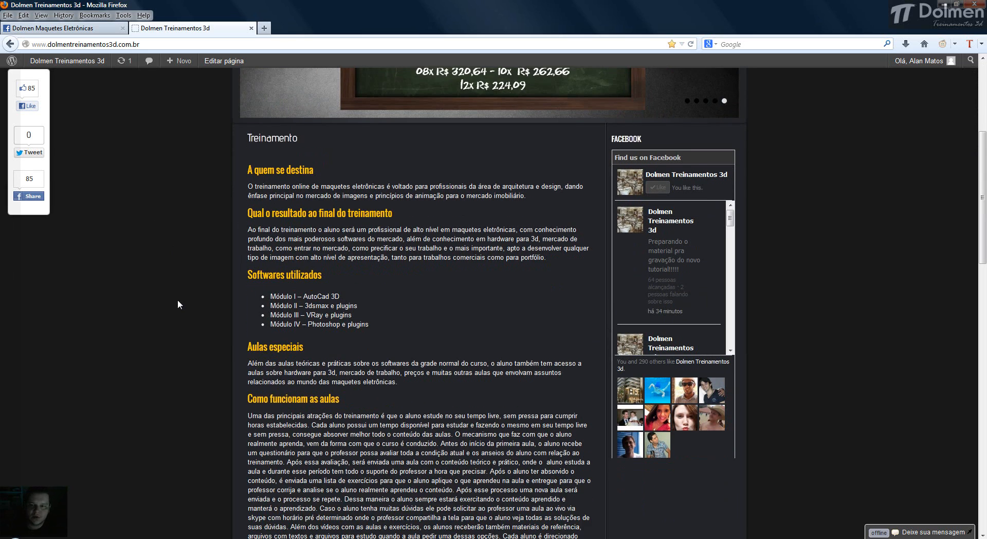
pyautogui.scroll(-6, 178, 301)
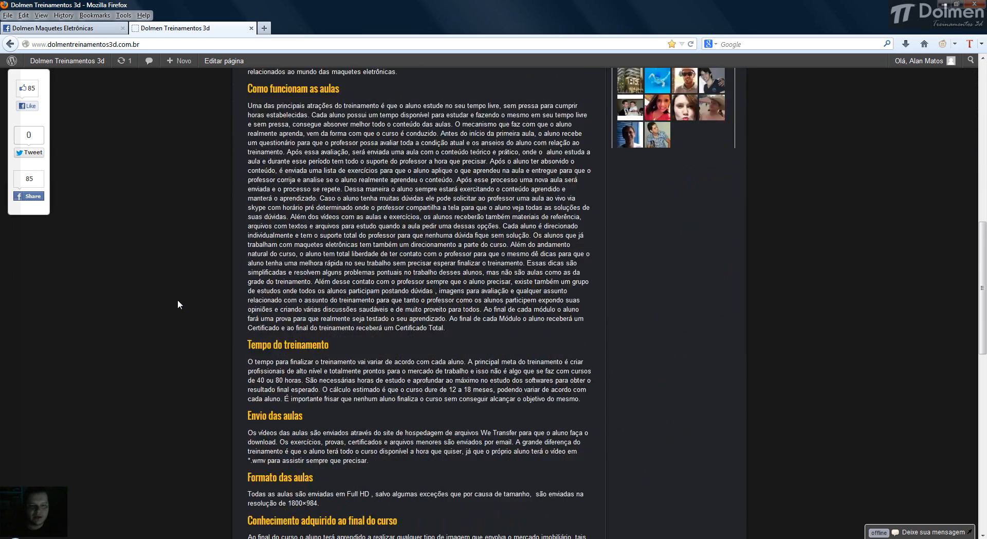
pyautogui.scroll(5, 178, 301)
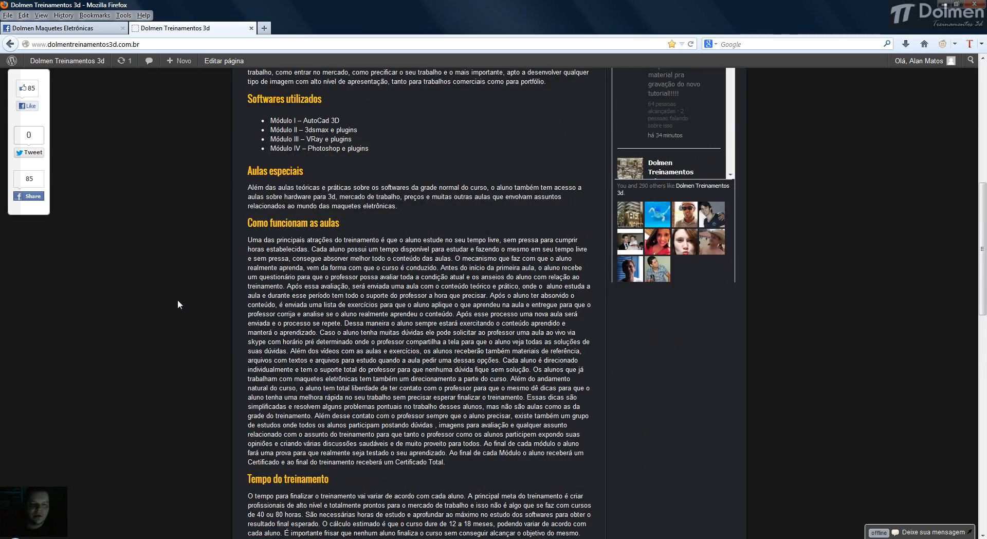
pyautogui.scroll(7, 237, 313)
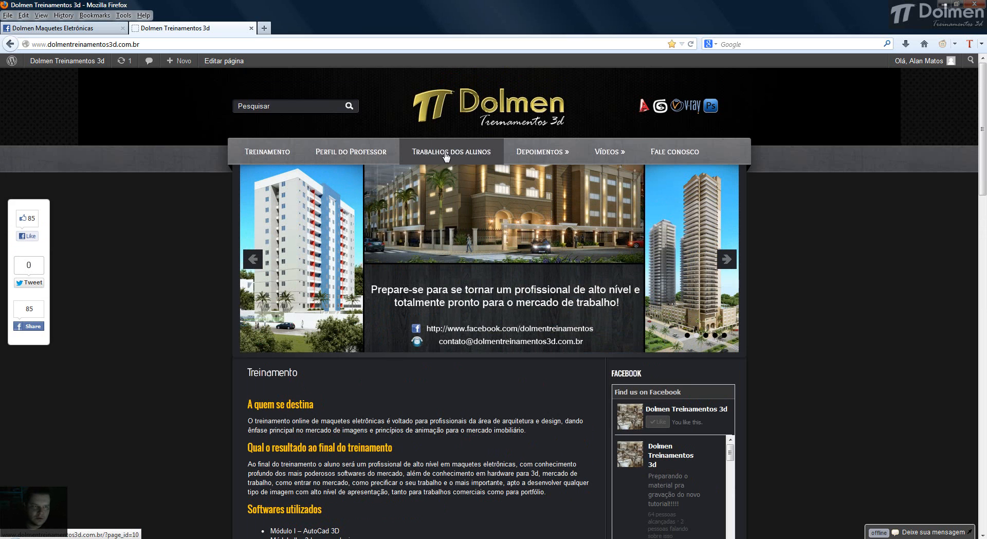
# Step: Open the website's Vídeos category and look through the promotional video post
pyautogui.moveTo(524, 154)
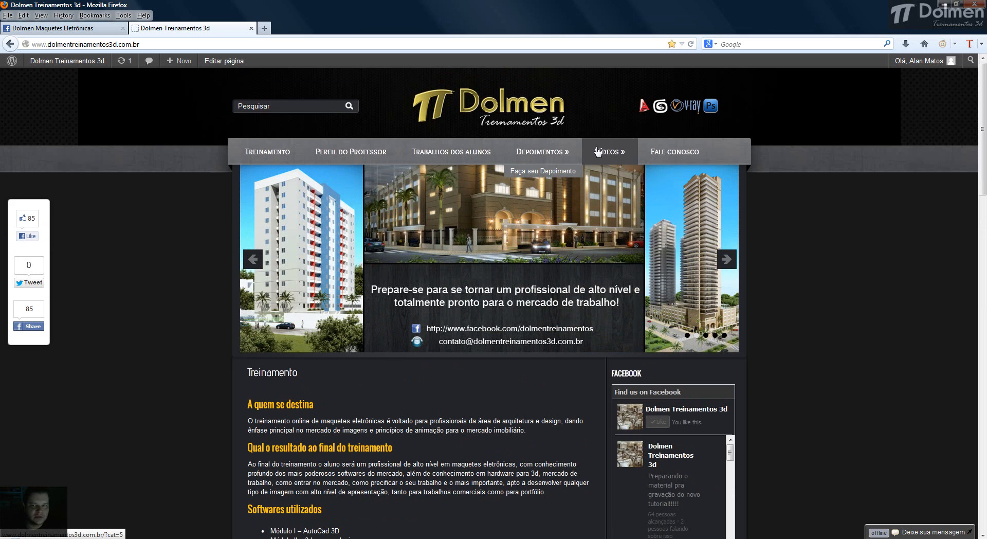
pyautogui.moveTo(597, 151)
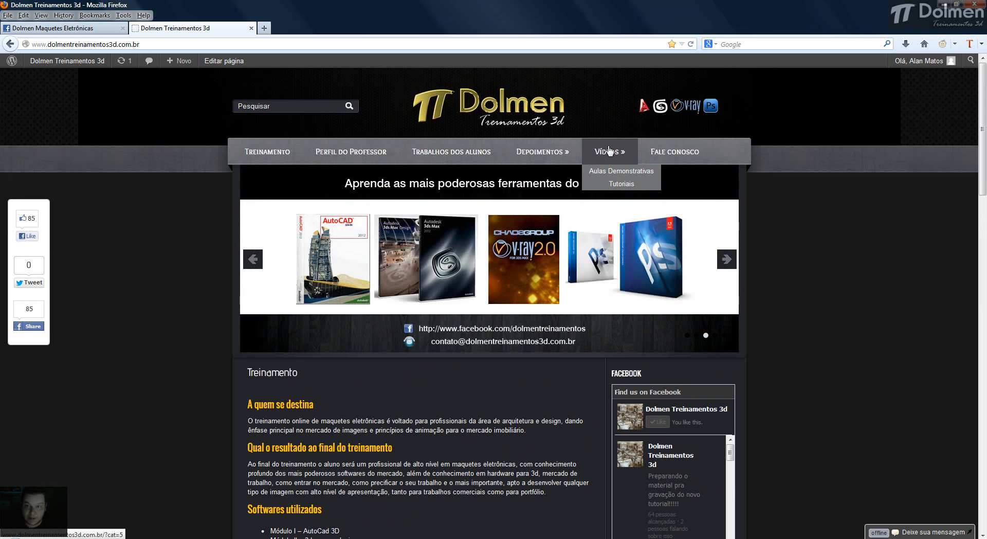
pyautogui.click(609, 151)
pyautogui.scroll(-10, 185, 227)
pyautogui.scroll(3, 186, 226)
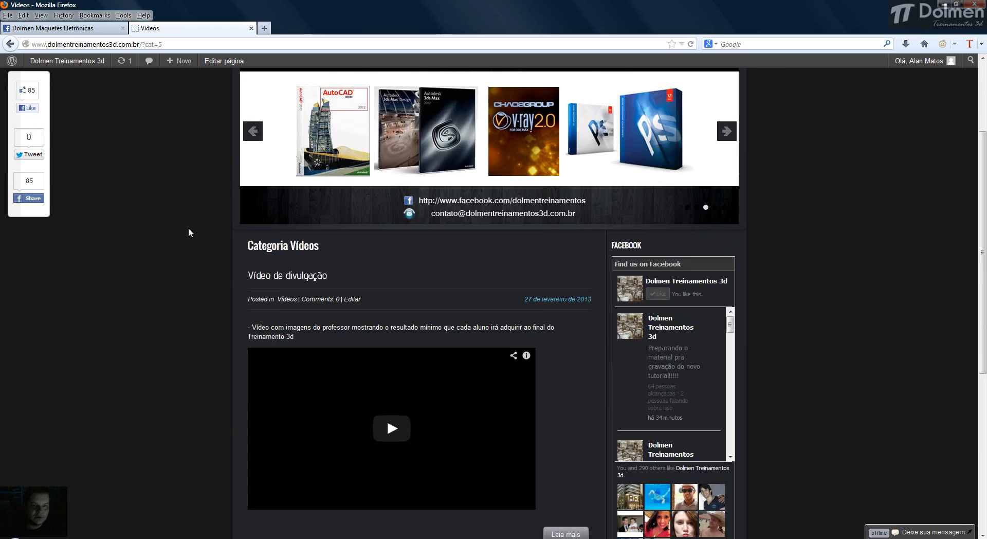
pyautogui.scroll(2, 379, 320)
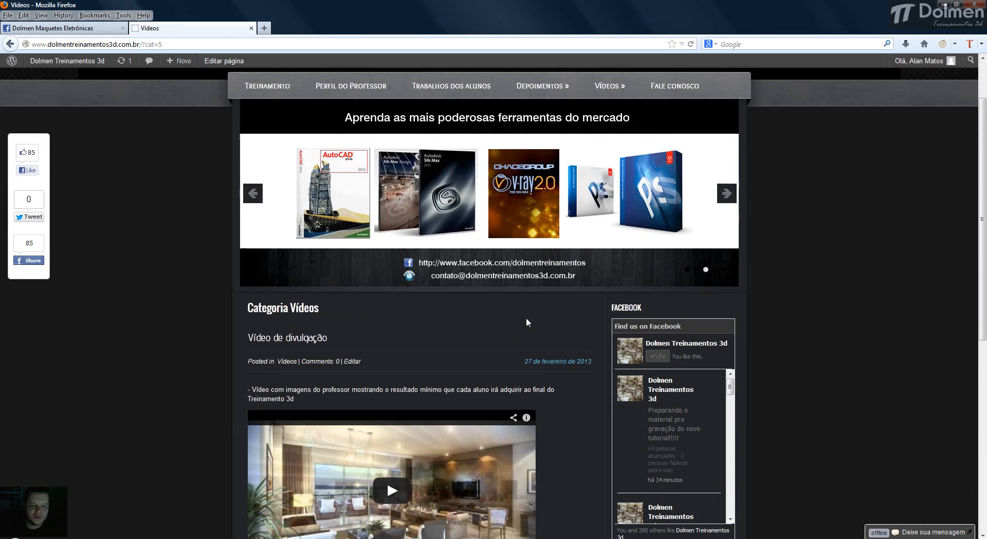
# Step: Open the Aulas Demonstrativas video category and look through its demonstration lessons
pyautogui.moveTo(609, 143)
pyautogui.click(612, 163)
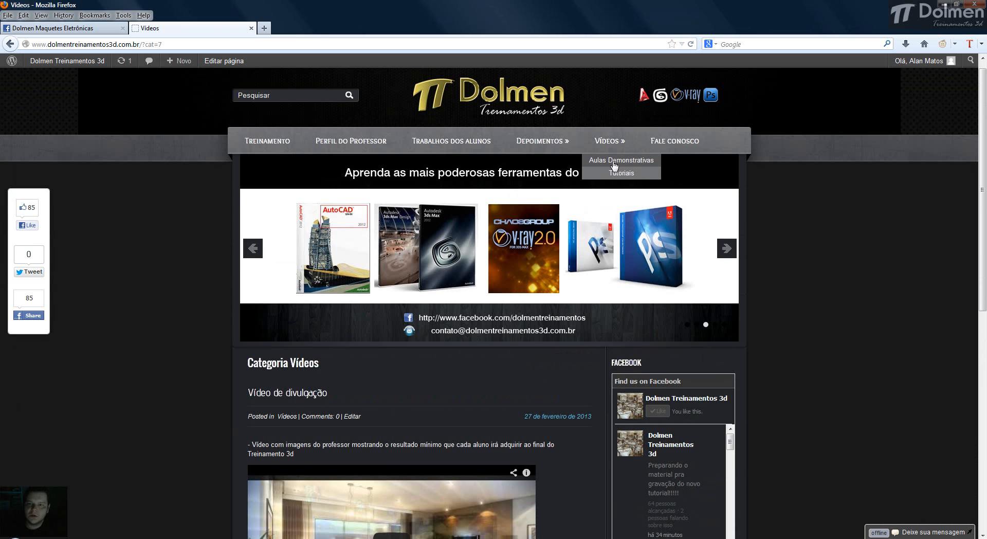
pyautogui.scroll(-5, 216, 284)
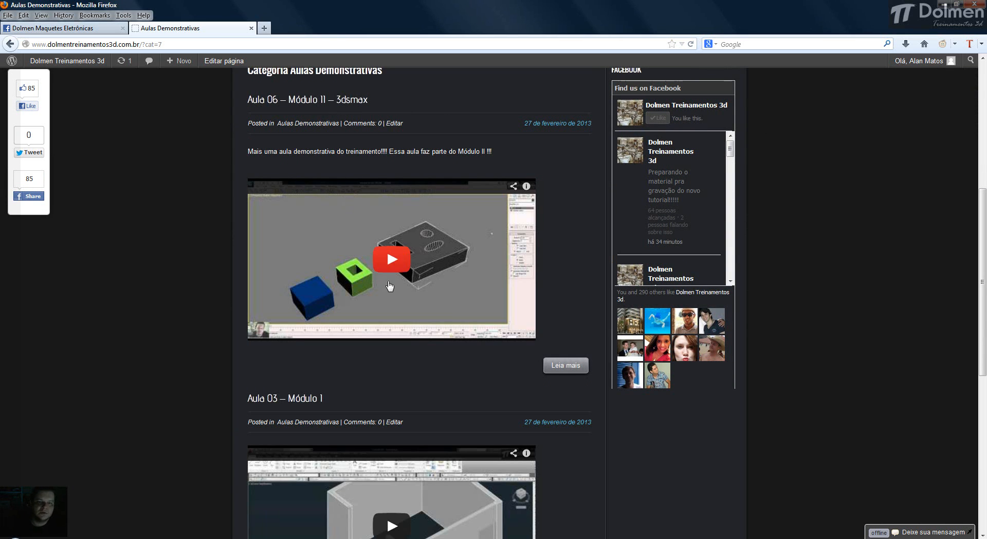
pyautogui.scroll(-3, 237, 255)
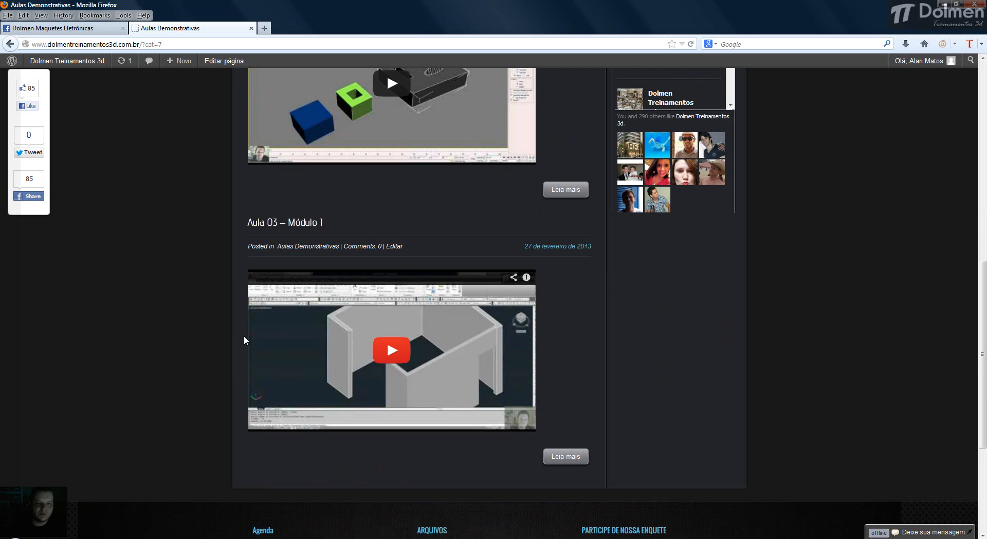
pyautogui.scroll(7, 212, 340)
# Step: Open the Tutoriais video category, look through its tutorials, and return to the Treinamento page
pyautogui.moveTo(609, 85)
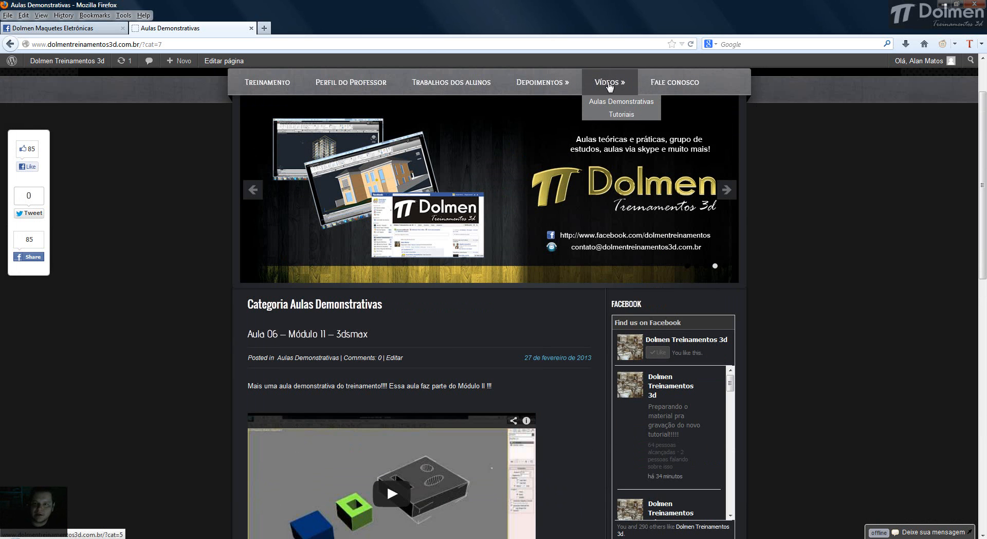
pyautogui.click(620, 115)
pyautogui.scroll(-5, 288, 231)
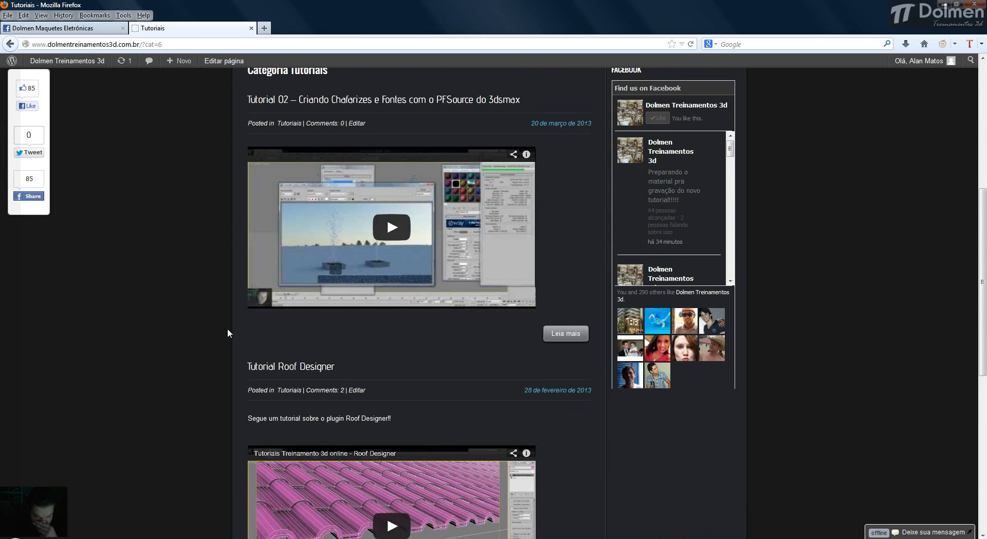
pyautogui.scroll(-4, 227, 329)
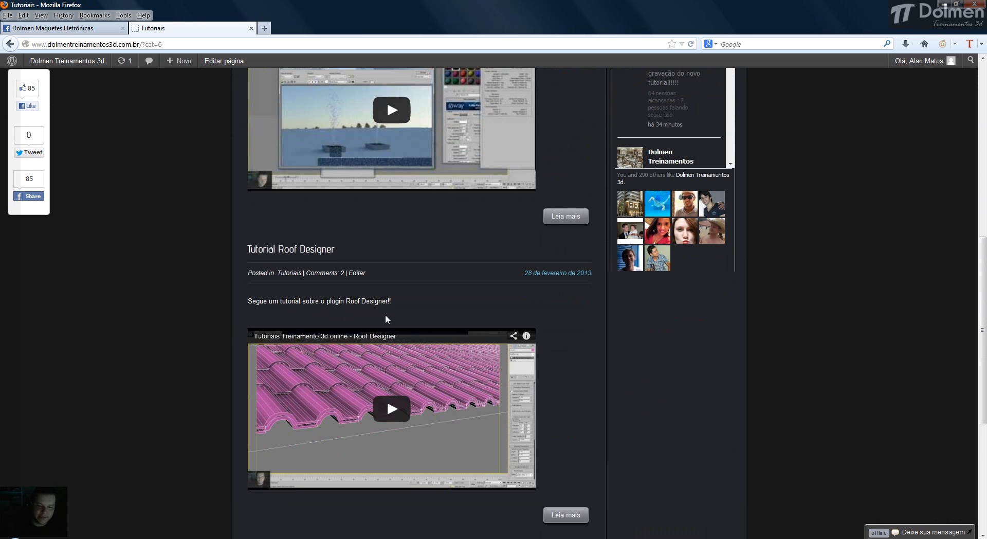
pyautogui.scroll(5, 178, 295)
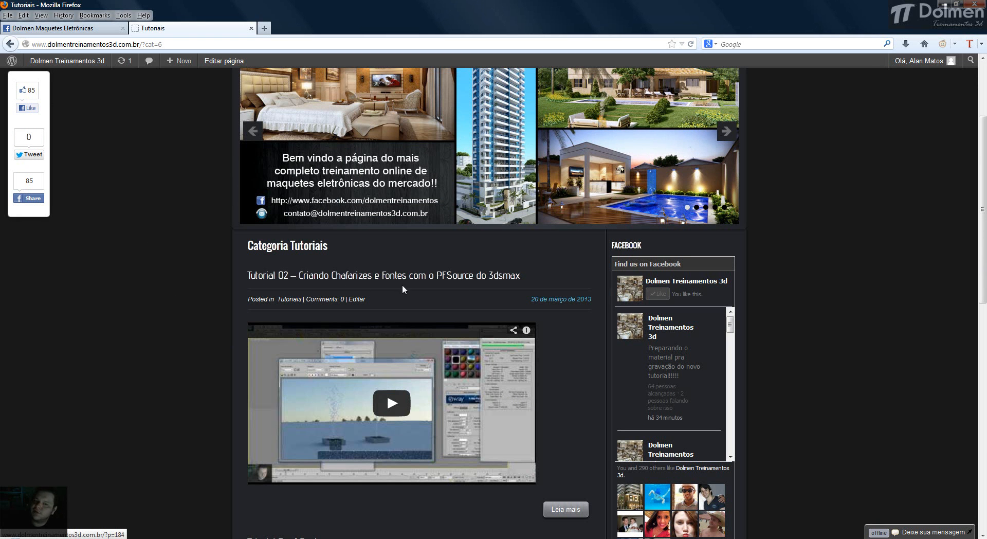
pyautogui.scroll(2, 175, 328)
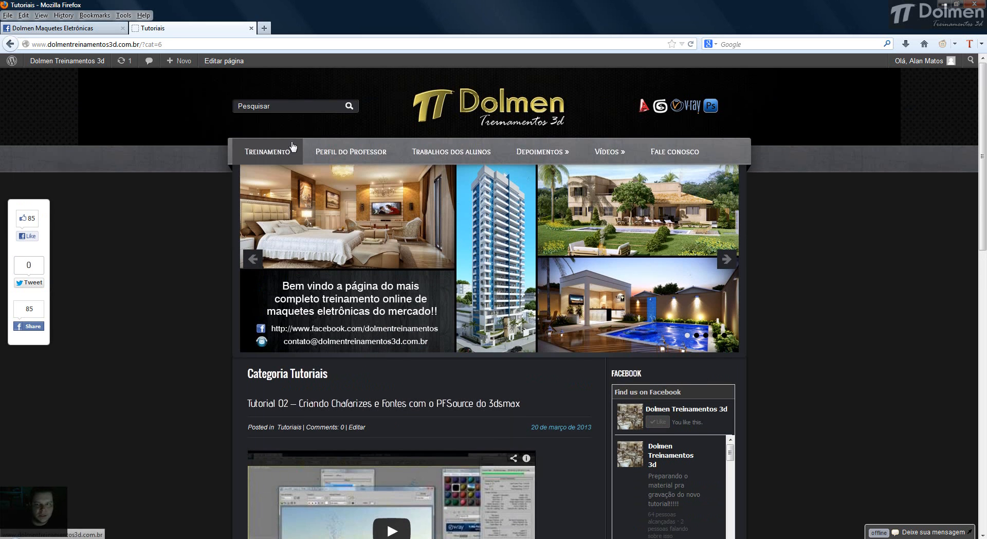
pyautogui.click(267, 156)
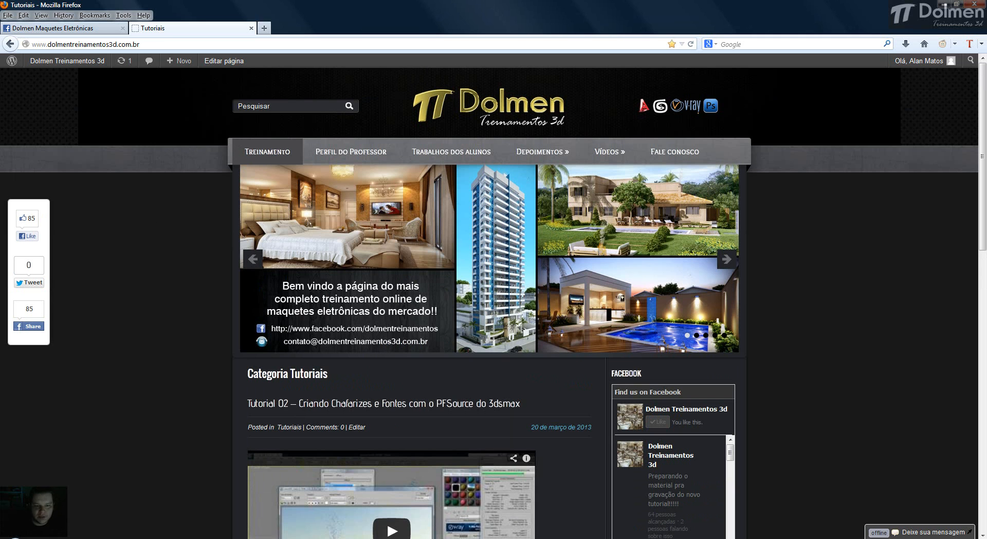